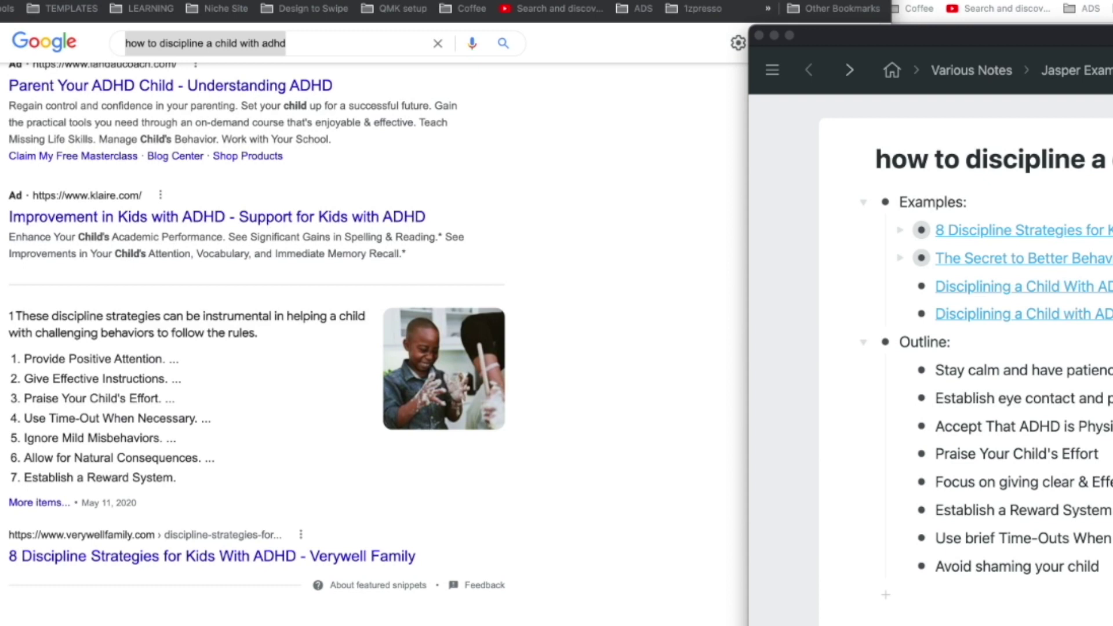
# - Review the Google results and the eight outline tips in the notes
pyautogui.click(636, 362)
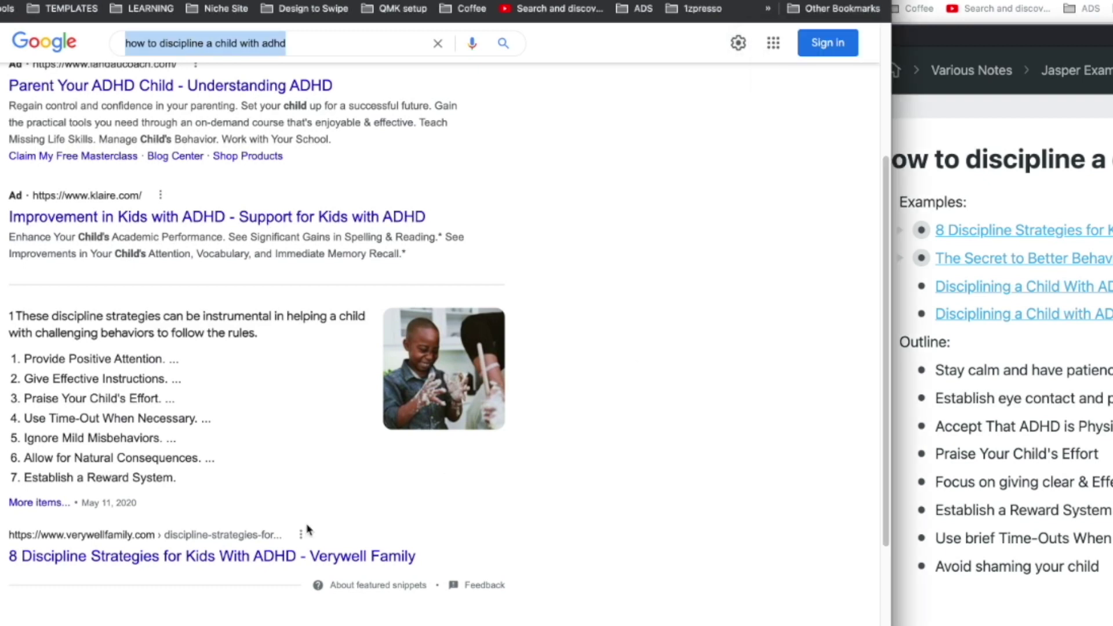
pyautogui.scroll(-5, 306, 529)
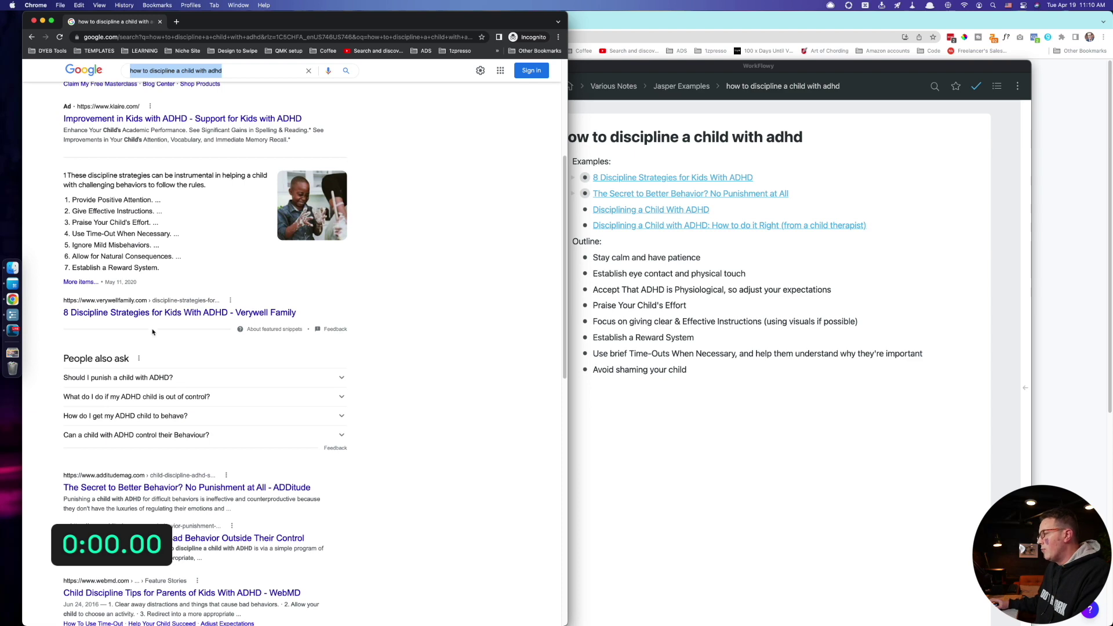
pyautogui.scroll(2, 107, 488)
pyautogui.scroll(4, 108, 488)
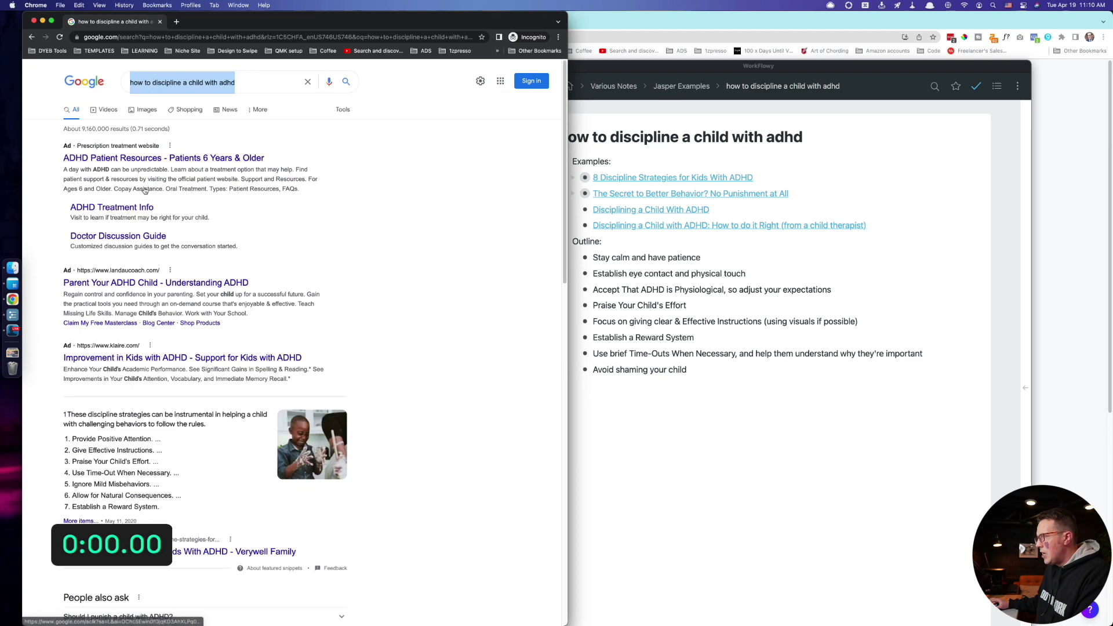
pyautogui.click(639, 311)
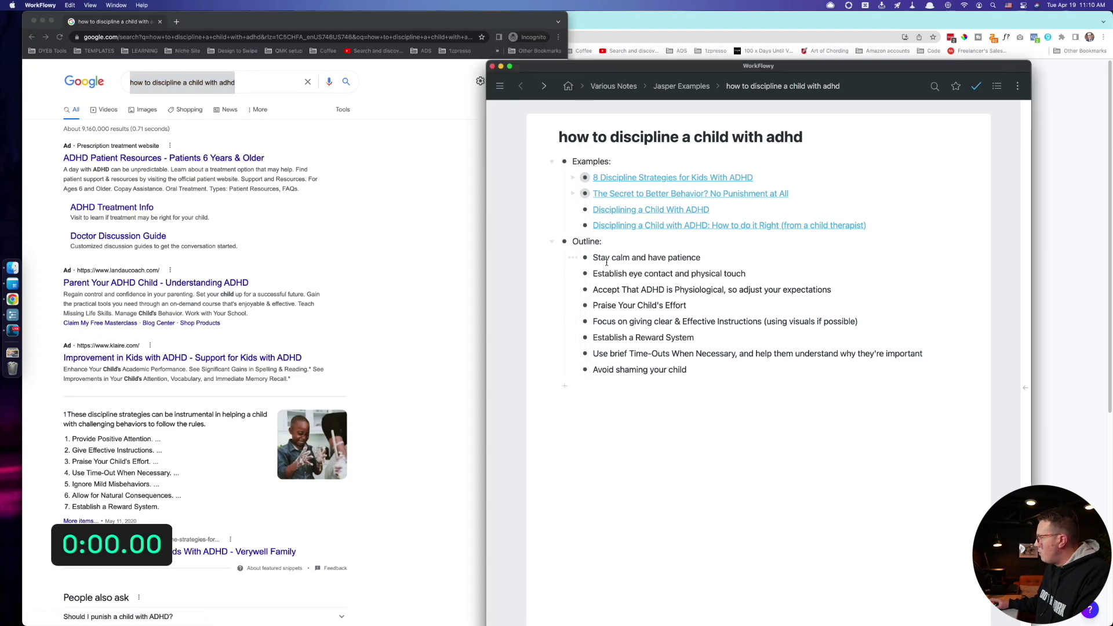
pyautogui.moveTo(593, 253); pyautogui.dragTo(951, 371)
pyautogui.click(645, 339)
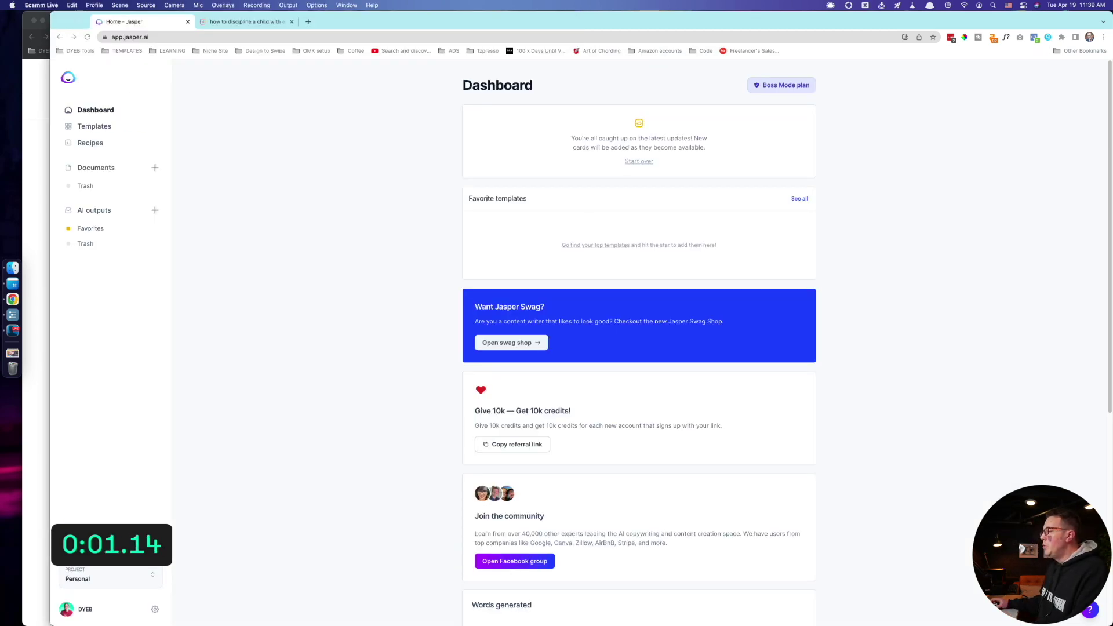
# - Run the saved 10MIN INFO POST recipe to create a new document
pyautogui.click(93, 145)
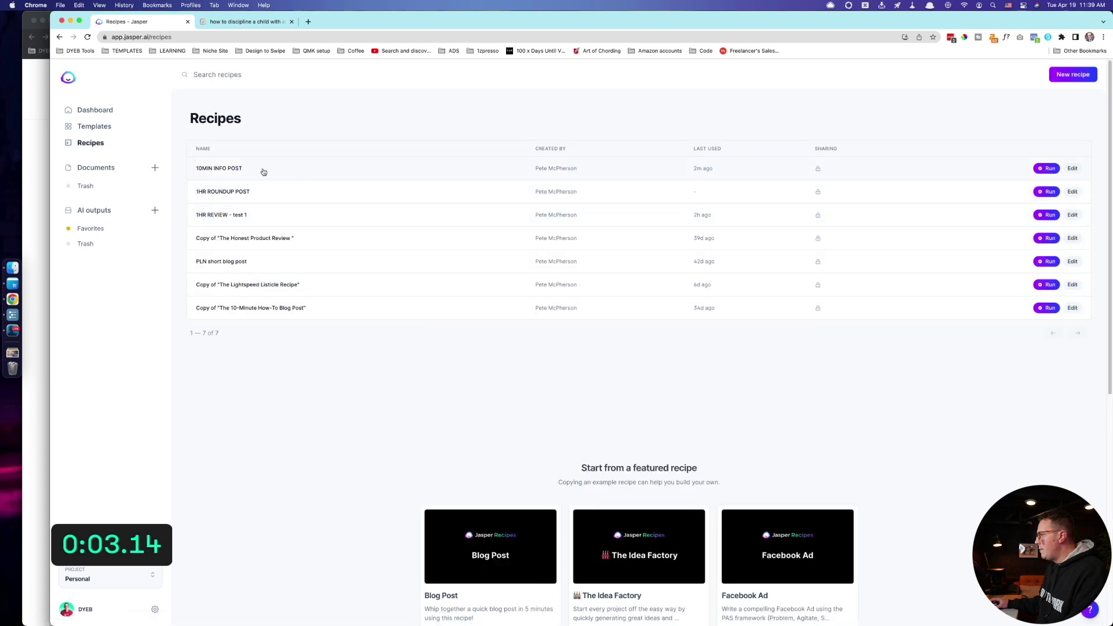
pyautogui.click(1046, 169)
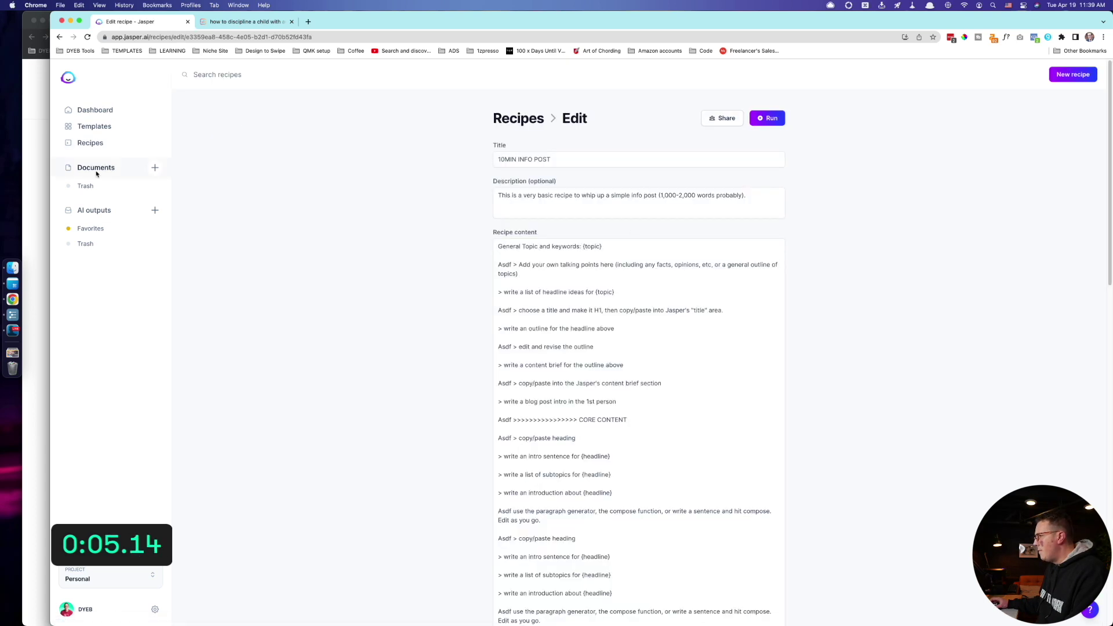
pyautogui.click(767, 118)
pyautogui.click(44, 146)
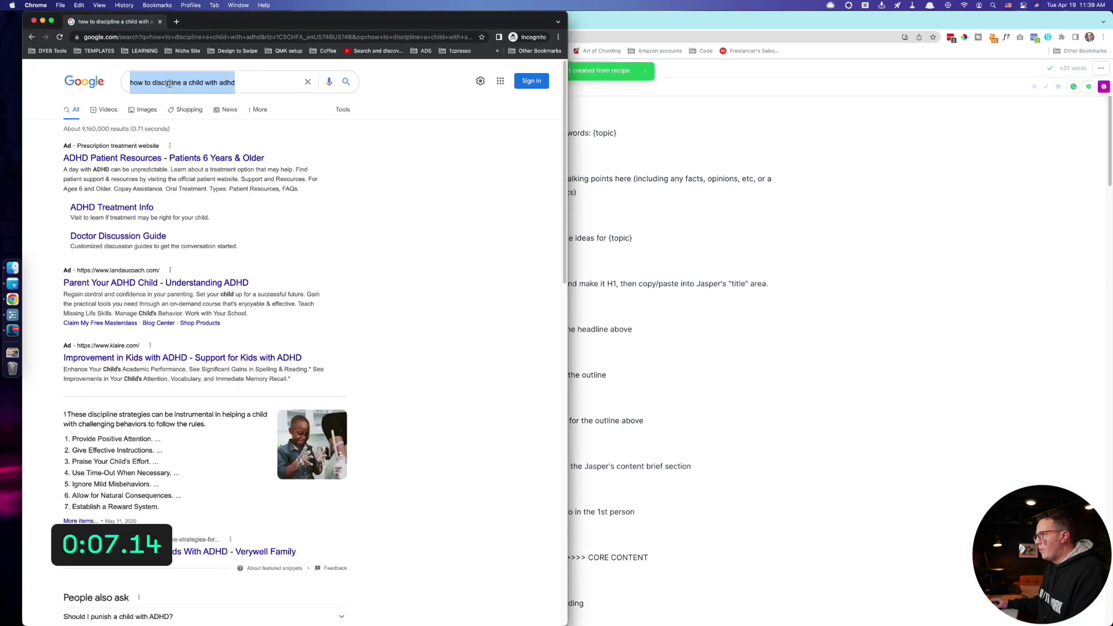
# - Paste the search keyword over {topic} and delete the talking-points instruction
pyautogui.click(659, 159)
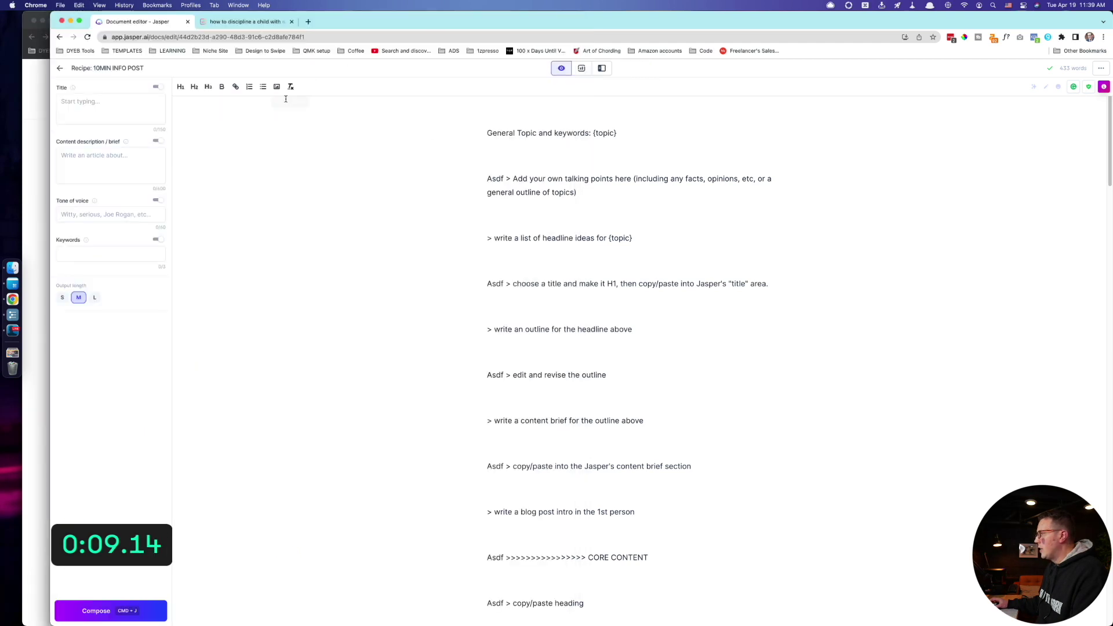
pyautogui.moveTo(592, 132); pyautogui.dragTo(669, 143)
pyautogui.write('how to discipline a child with adhd')
pyautogui.tripleClick(553, 157)
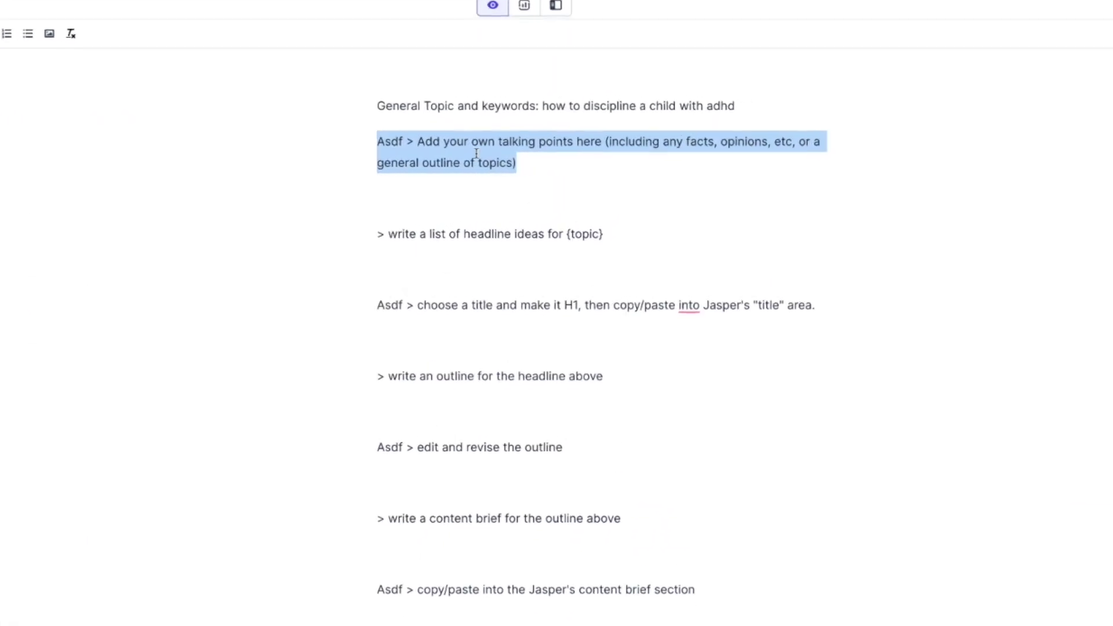
pyautogui.press('BackSpace')
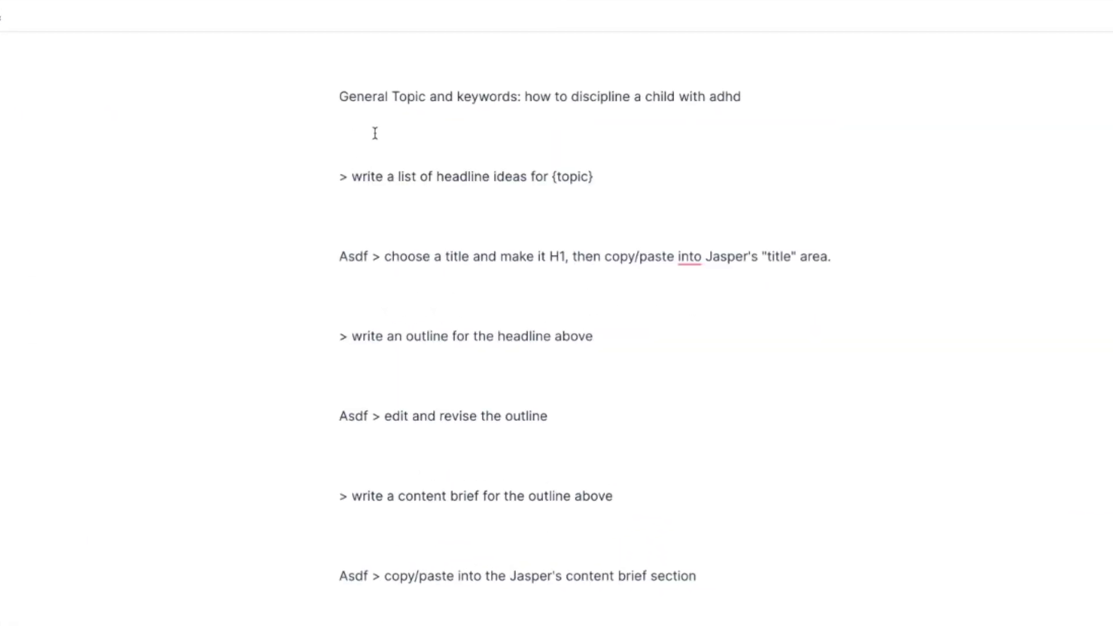
pyautogui.press('BackSpace')
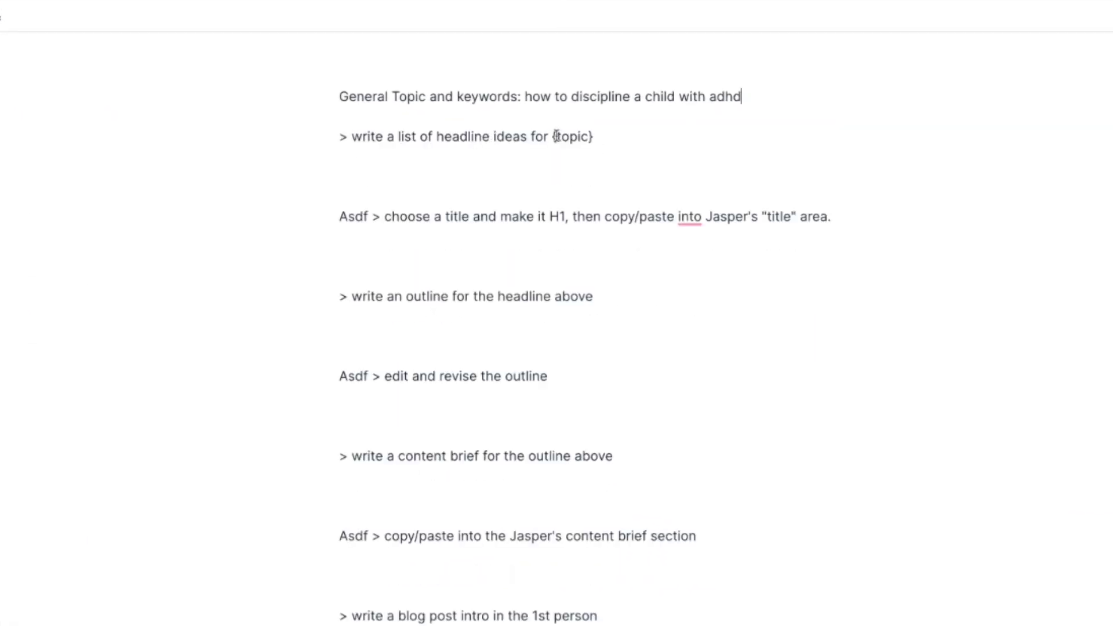
# - Generate listicle headline ideas for the topic and copy 'The Best 10 Tips for Disciplining a Child with ADHD'
pyautogui.moveTo(552, 136); pyautogui.dragTo(631, 136)
pyautogui.write('how to discipline a child with adhd')
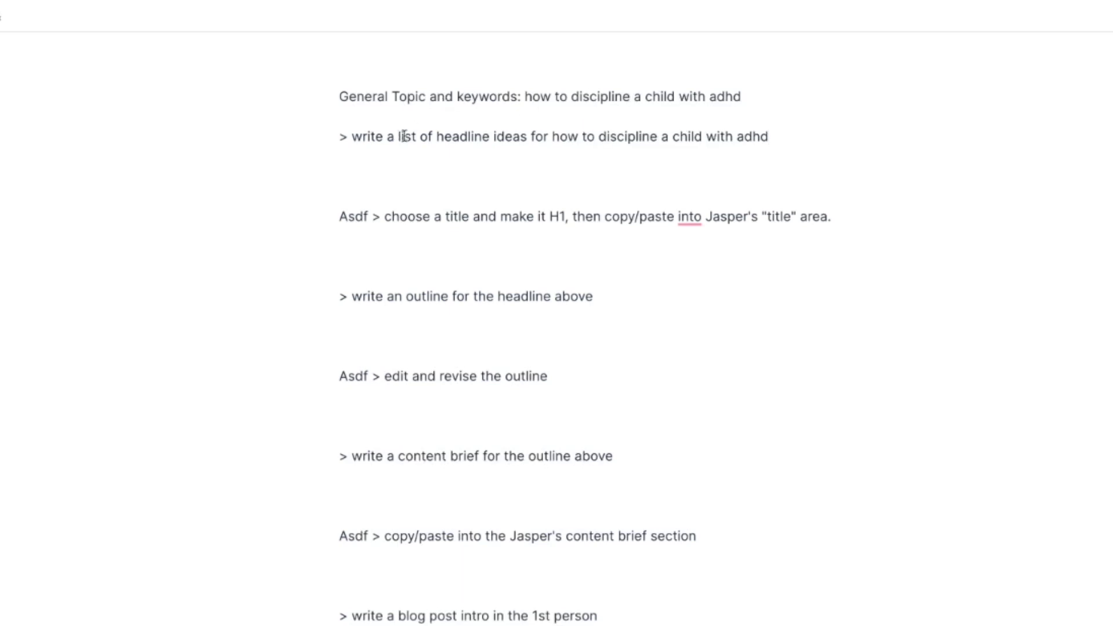
pyautogui.write('listicle')
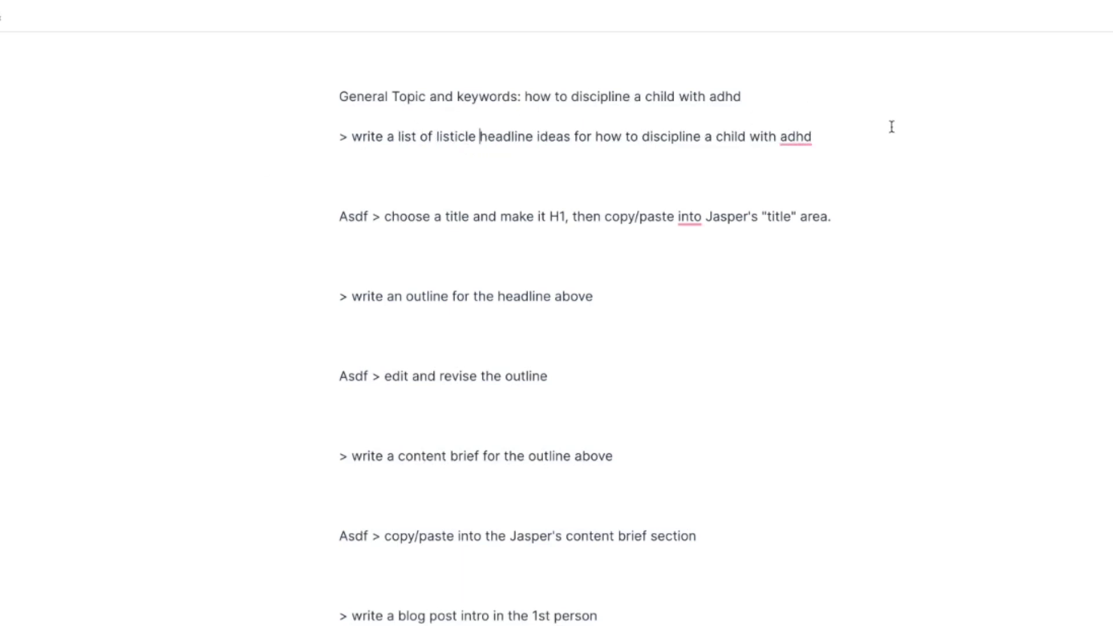
pyautogui.tripleClick(844, 139)
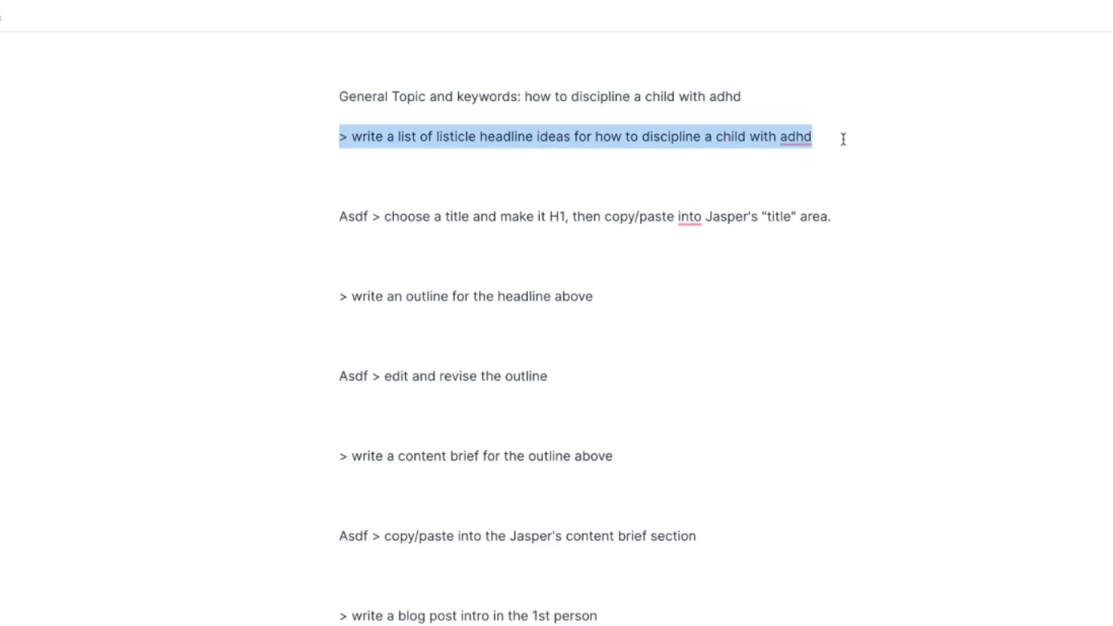
pyautogui.hotkey('ctrl', 'Return')
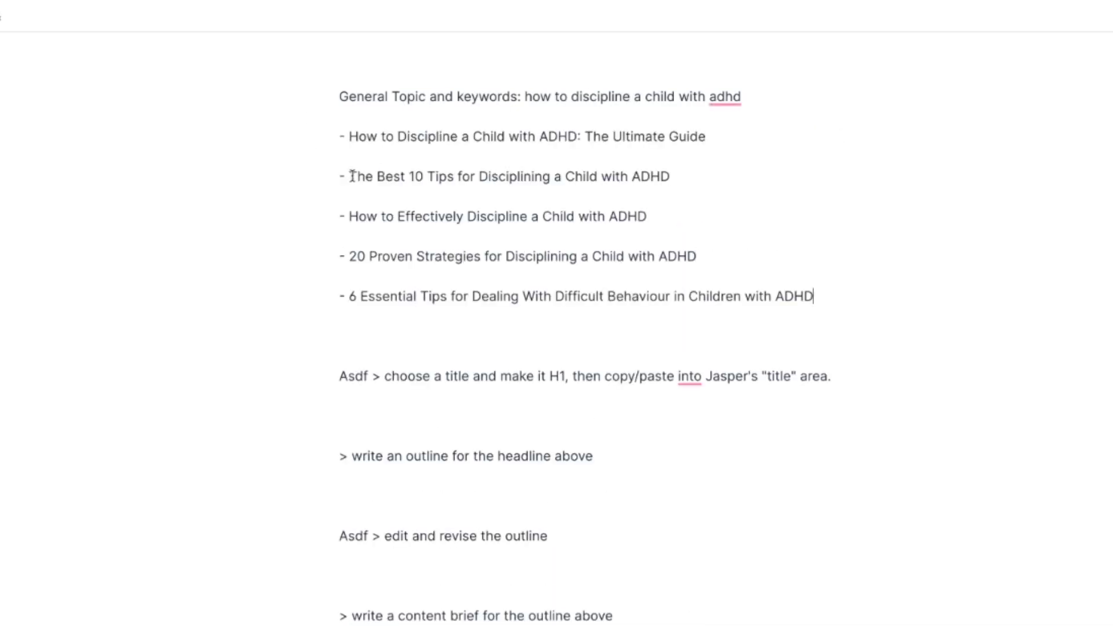
pyautogui.moveTo(352, 177); pyautogui.dragTo(682, 170)
pyautogui.hotkey('ctrl', 'c')
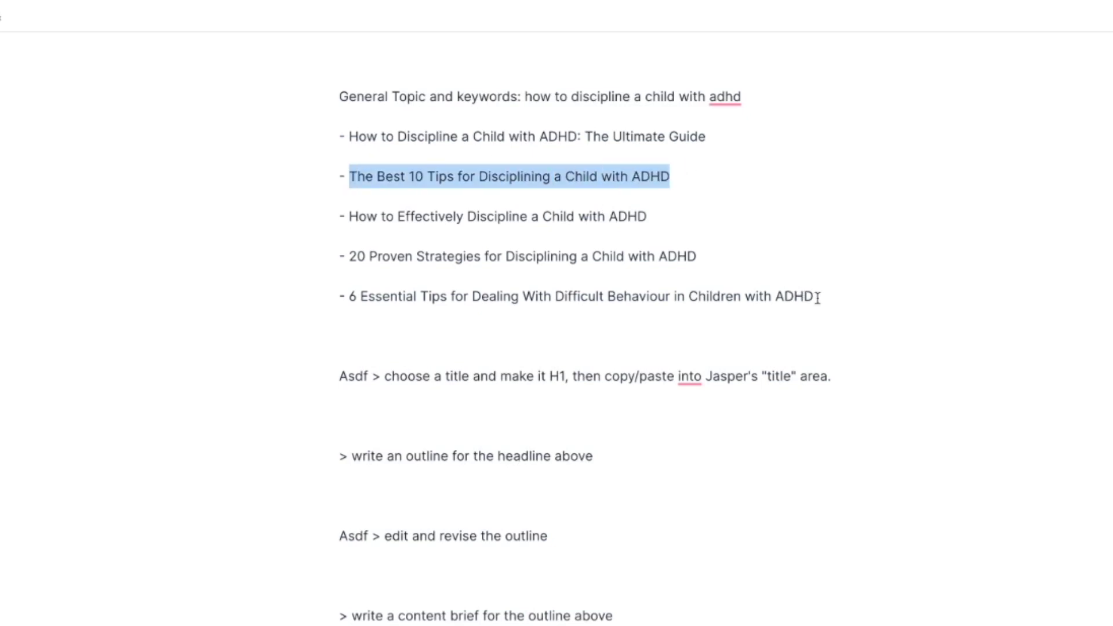
pyautogui.moveTo(817, 298); pyautogui.dragTo(330, 137)
# - Keep the chosen headline as an H1, make it the document title, and delete the instruction
pyautogui.hotkey('ctrl', 'v')
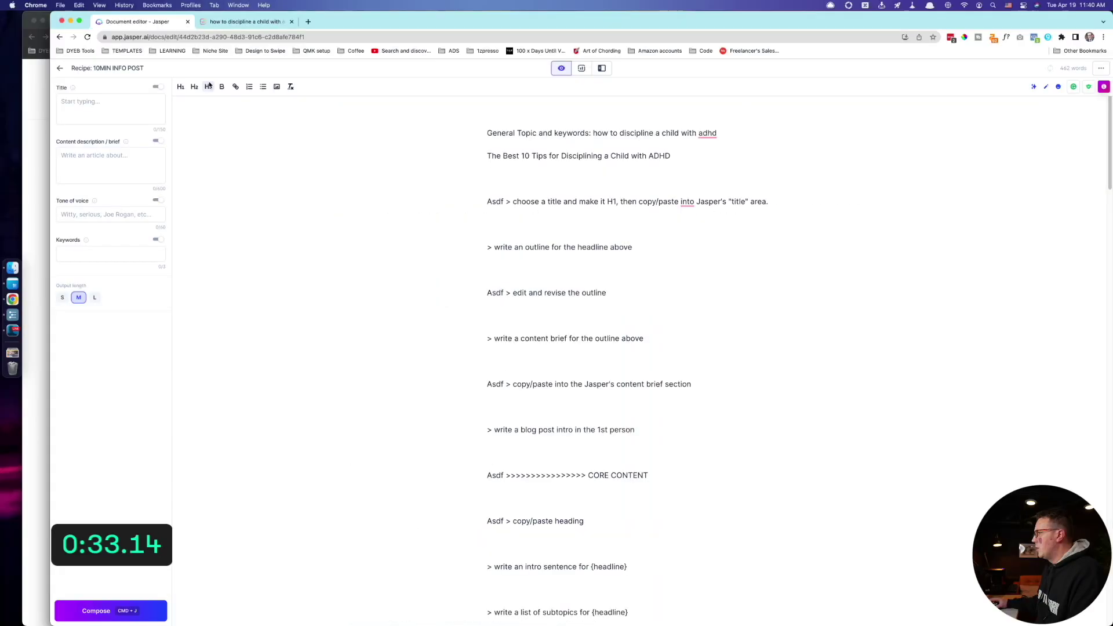
pyautogui.click(181, 87)
pyautogui.click(104, 110)
pyautogui.press('super+v')
pyautogui.moveTo(539, 185); pyautogui.dragTo(555, 231)
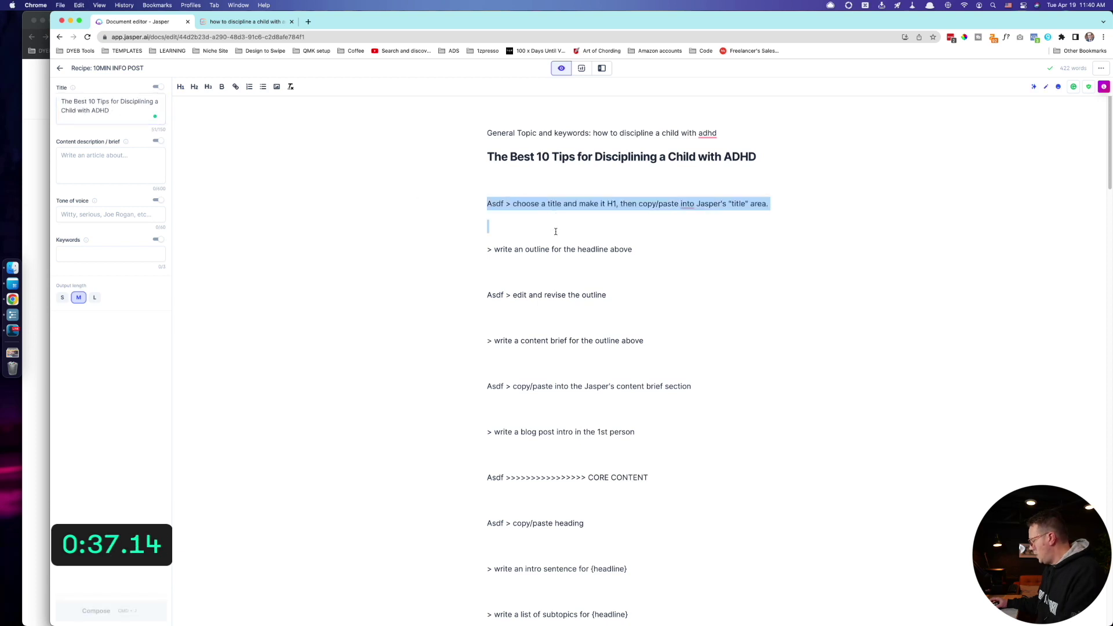
pyautogui.press('BackSpace')
pyautogui.press('BackSpace')
# - Generate an outline for the headline and append 'symptoms' to the first tip
pyautogui.tripleClick(650, 180)
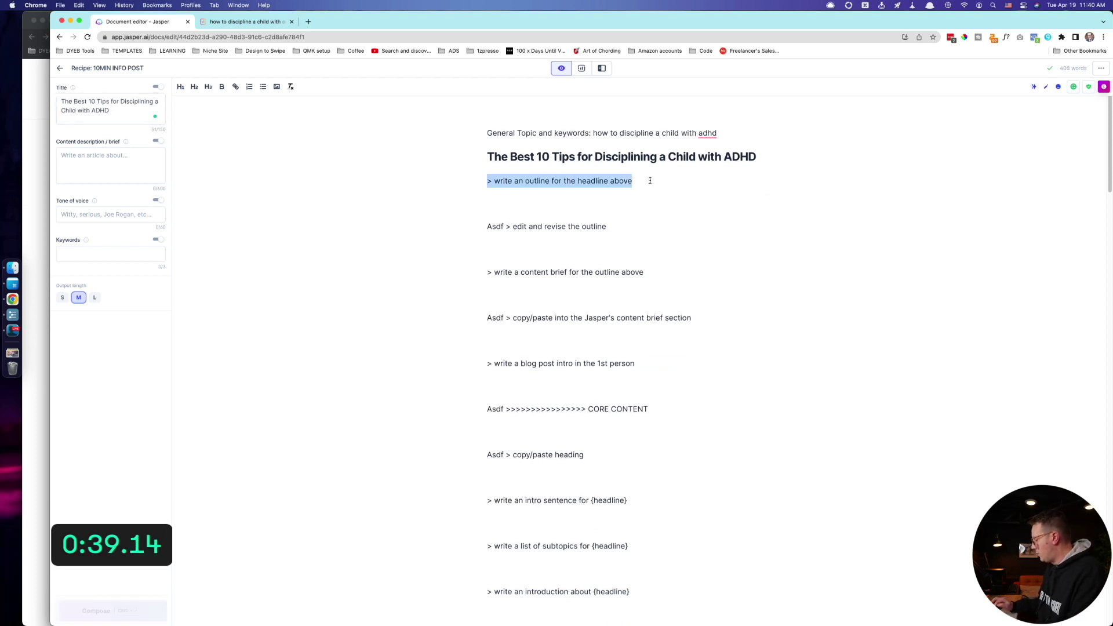
pyautogui.press('super+Return')
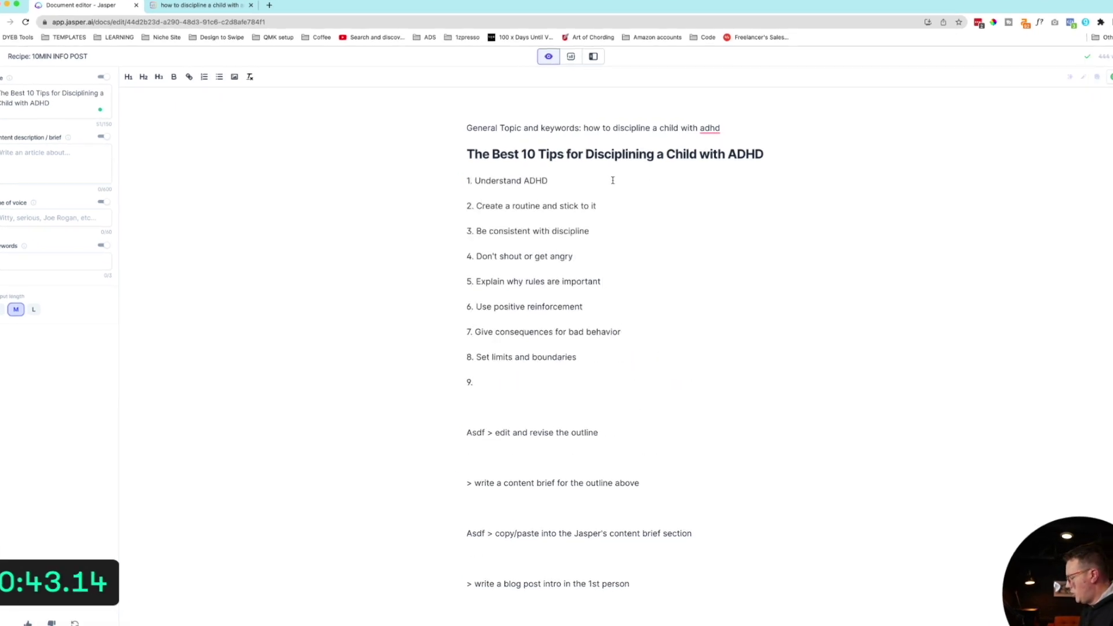
pyautogui.click(613, 180)
pyautogui.write('symptoms')
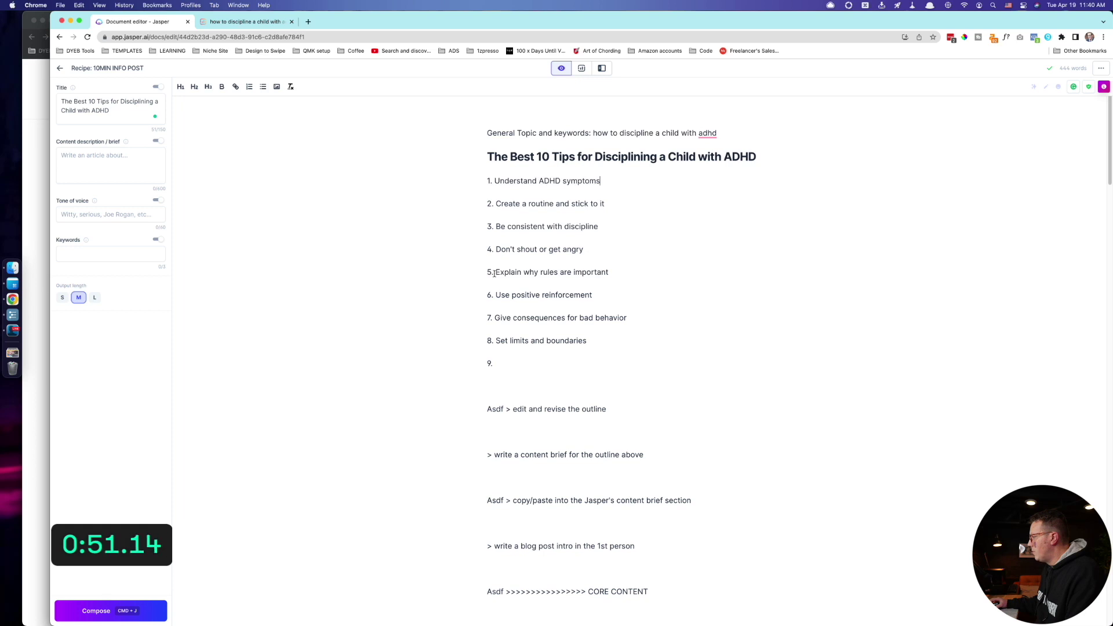
# - Delete the extra tips to leave five and change the heading's 10 to 5
pyautogui.click(497, 272)
pyautogui.press('super+shift+Right')
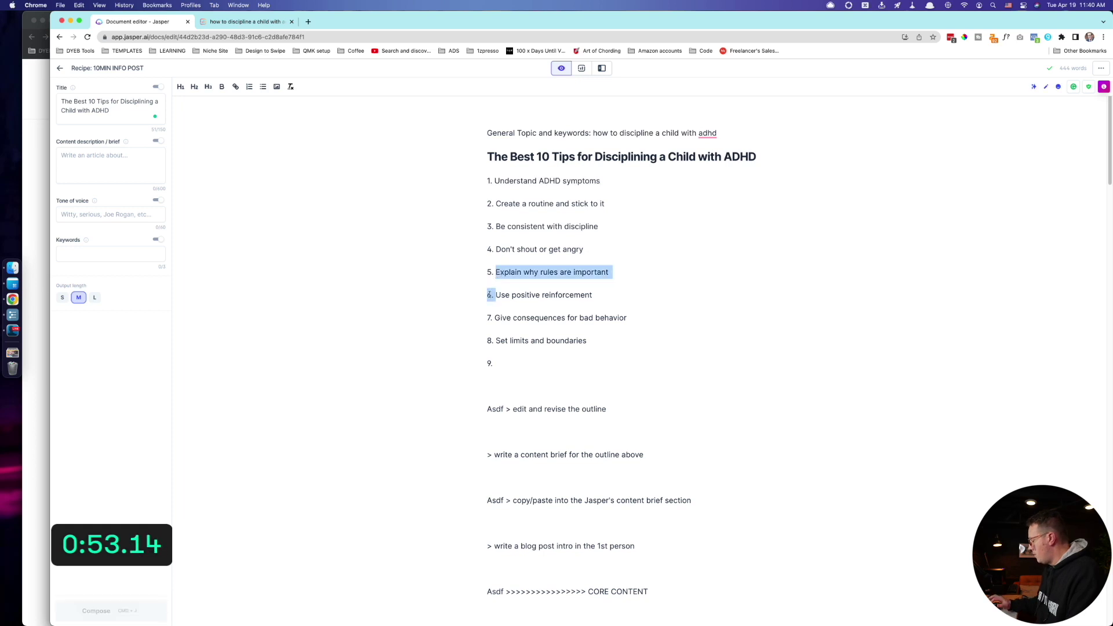
pyautogui.press('BackSpace')
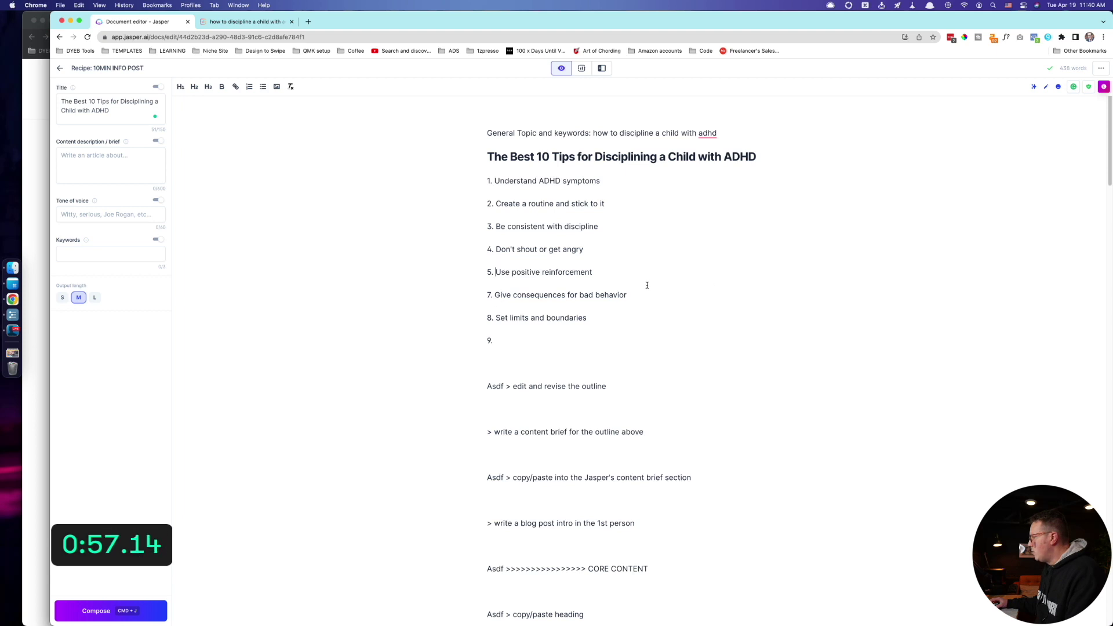
pyautogui.moveTo(646, 286); pyautogui.dragTo(454, 293)
pyautogui.press('BackSpace')
pyautogui.moveTo(494, 343); pyautogui.dragTo(458, 314)
pyautogui.press('BackSpace')
pyautogui.press('BackSpace')
pyautogui.press('BackSpace')
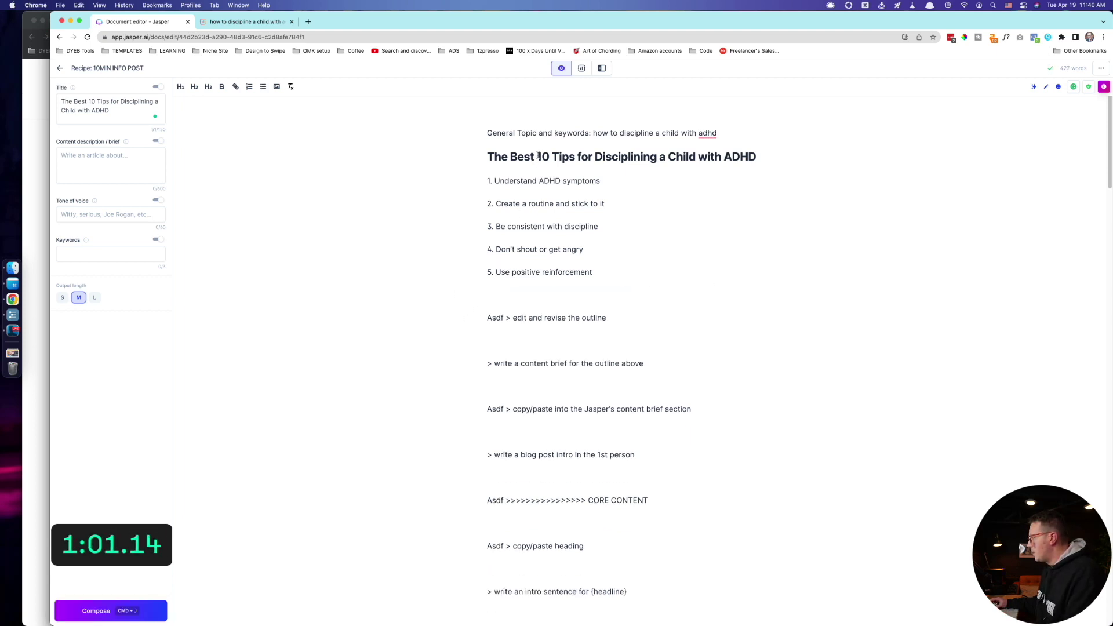
pyautogui.doubleClick(542, 157)
pyautogui.write('5')
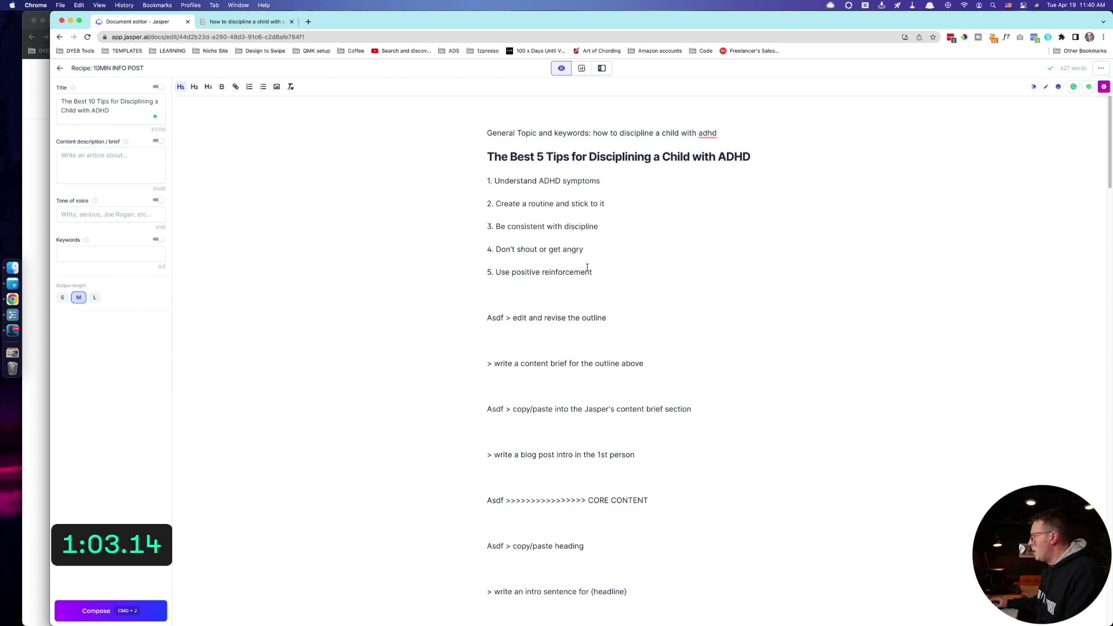
pyautogui.moveTo(593, 272); pyautogui.dragTo(459, 182)
pyautogui.press('super+c')
# - Move the five tips above the heading, close the gaps between them, and delete the revise note
pyautogui.press('BackSpace')
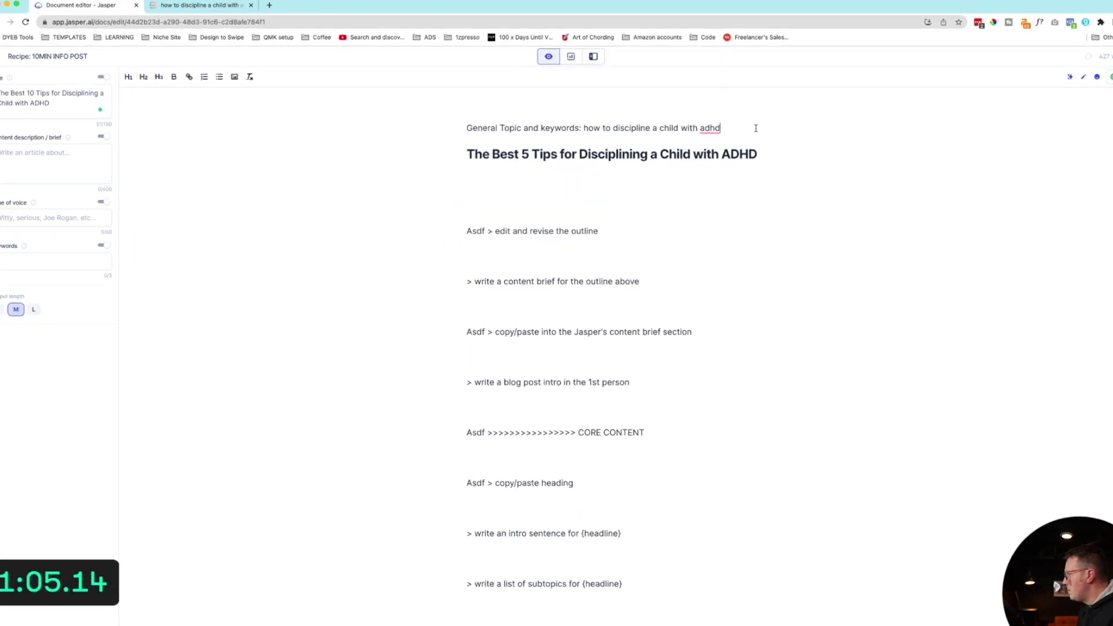
pyautogui.press('super+v')
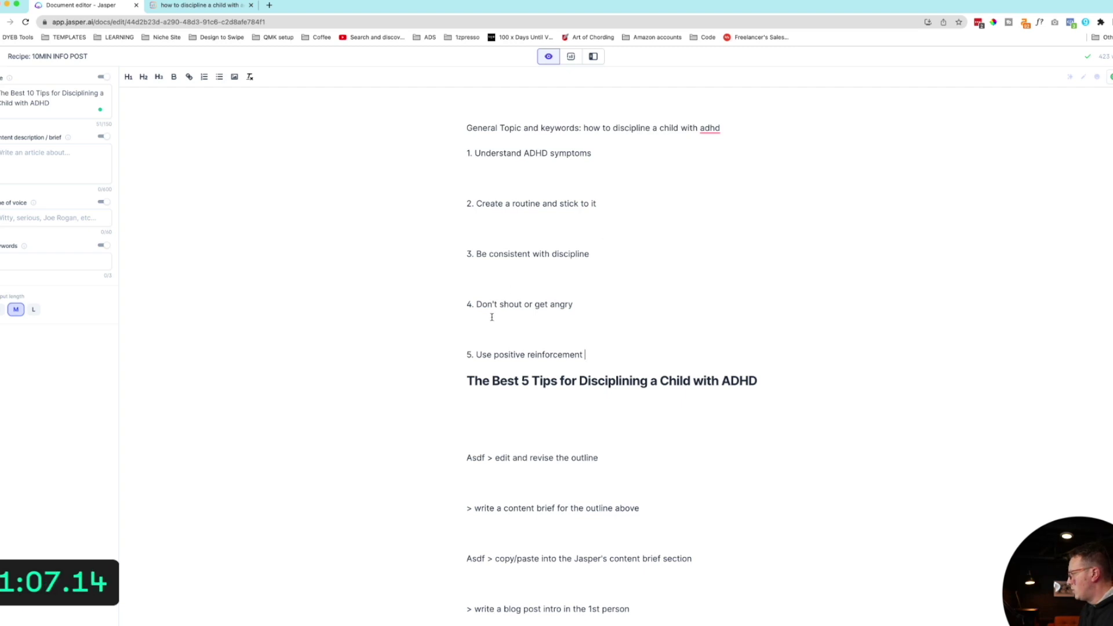
pyautogui.press('BackSpace')
pyautogui.click(492, 277)
pyautogui.press('BackSpace')
pyautogui.click(492, 227)
pyautogui.press('BackSpace')
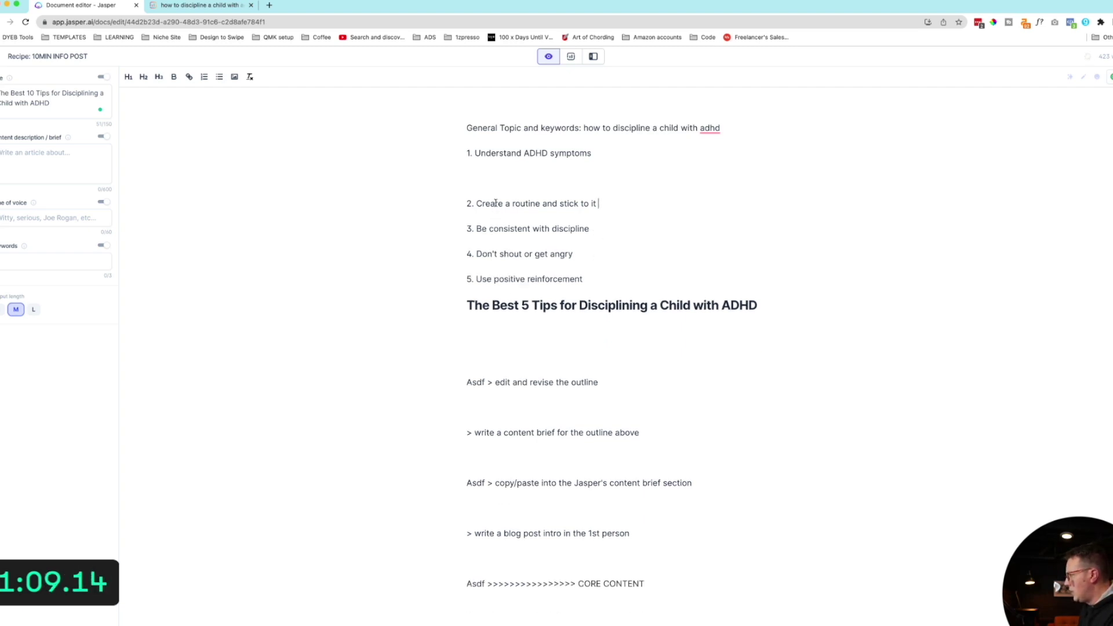
pyautogui.click(505, 187)
pyautogui.press('BackSpace')
pyautogui.moveTo(599, 357); pyautogui.dragTo(464, 355)
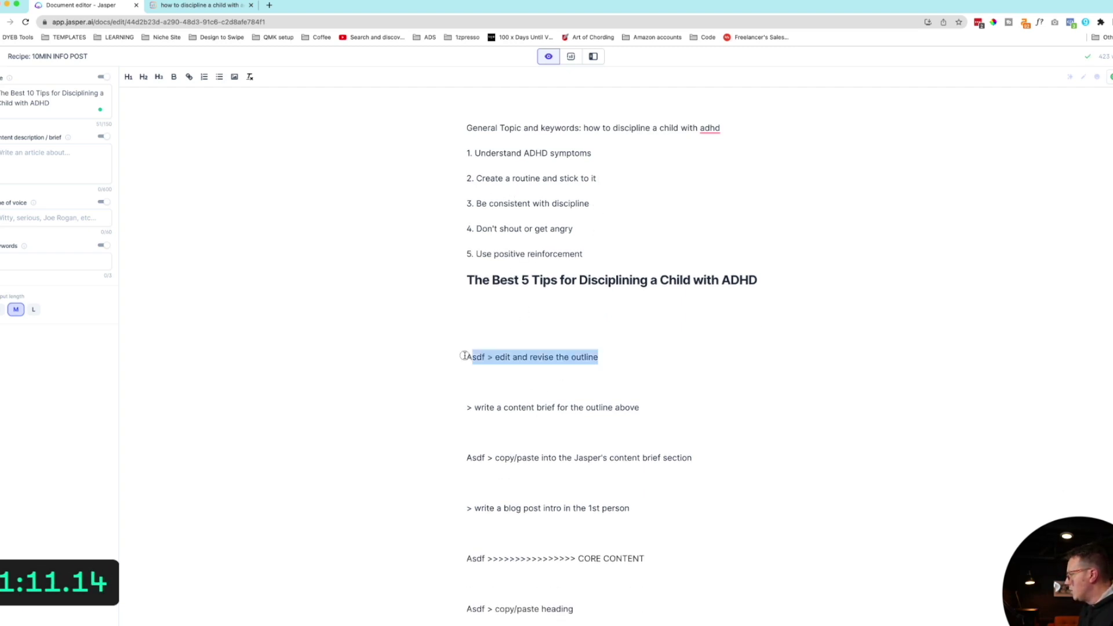
pyautogui.press('BackSpace')
pyautogui.press('BackSpace')
pyautogui.press('BackSpace')
# - Generate a content brief from the prompt and paste it into the content brief field
pyautogui.tripleClick(658, 306)
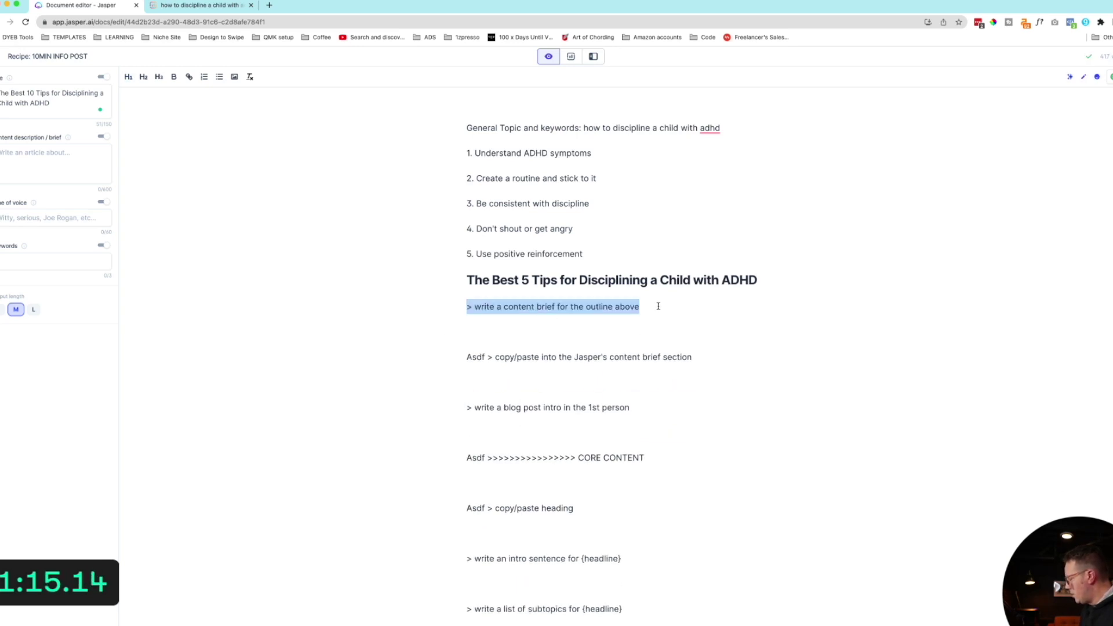
pyautogui.press('super+Return')
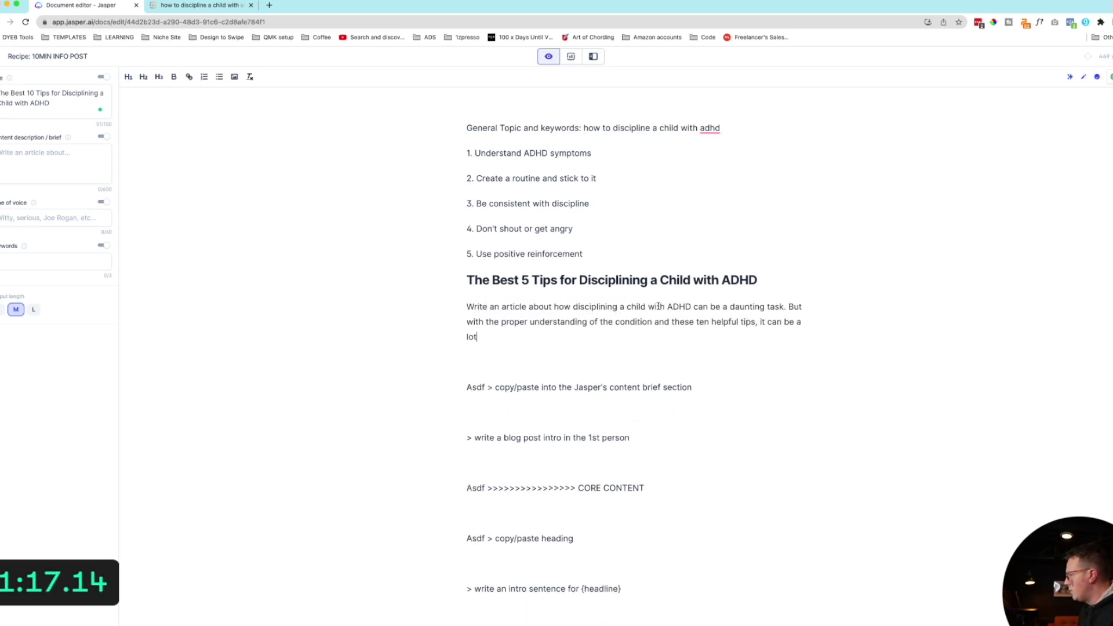
pyautogui.tripleClick(593, 328)
pyautogui.press('super+c')
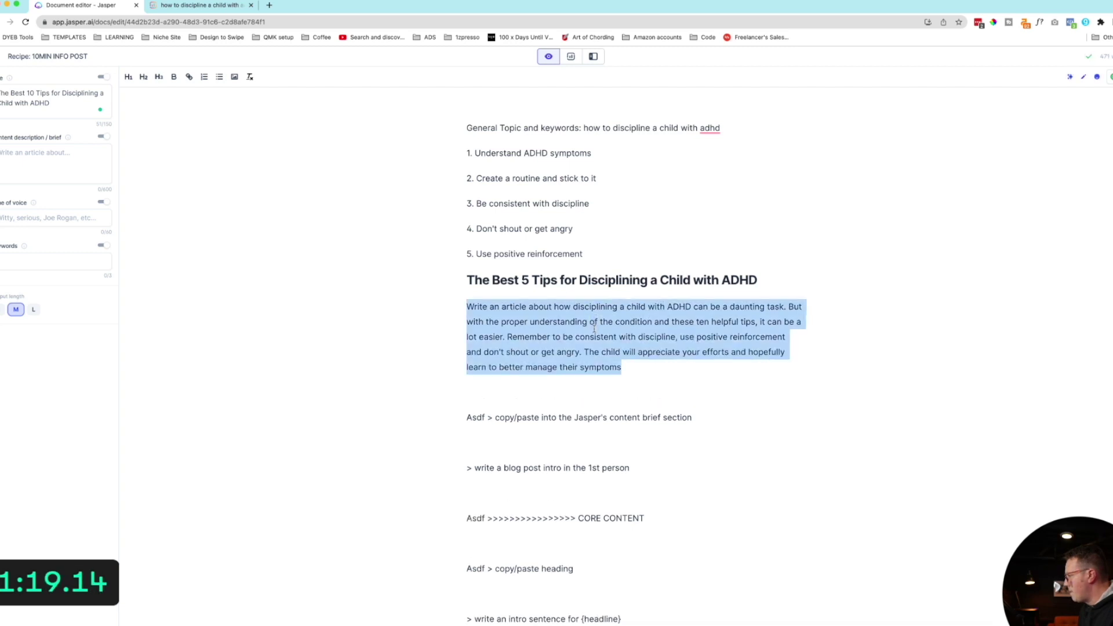
pyautogui.click(55, 159)
pyautogui.press('super+v')
# - Delete the generated brief paragraph from the document
pyautogui.doubleClick(543, 333)
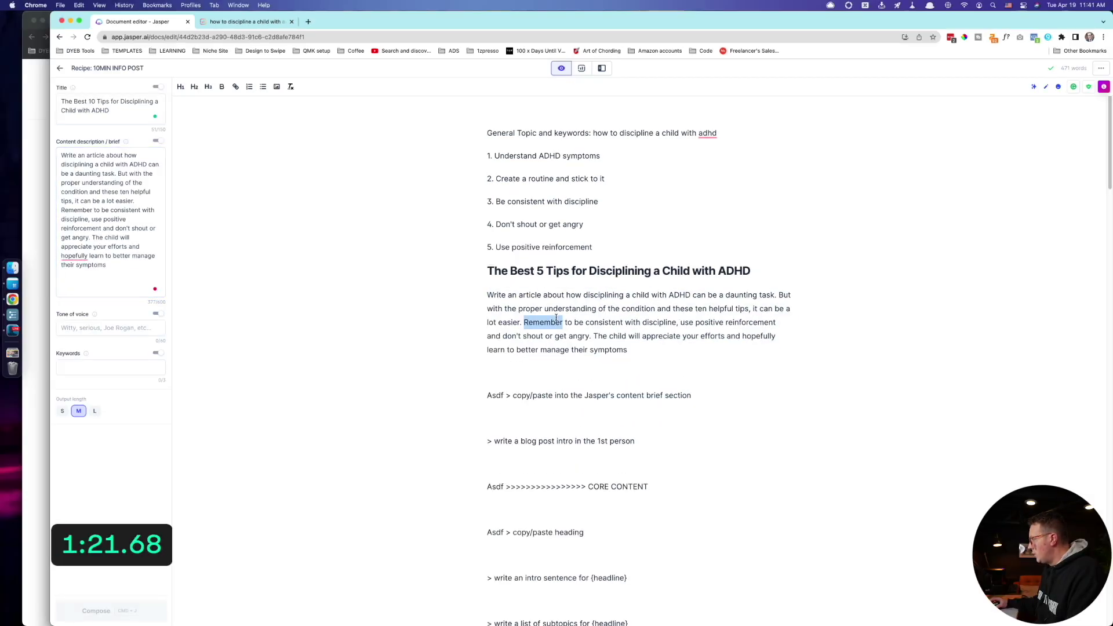
pyautogui.click(555, 318)
pyautogui.doubleClick(556, 318)
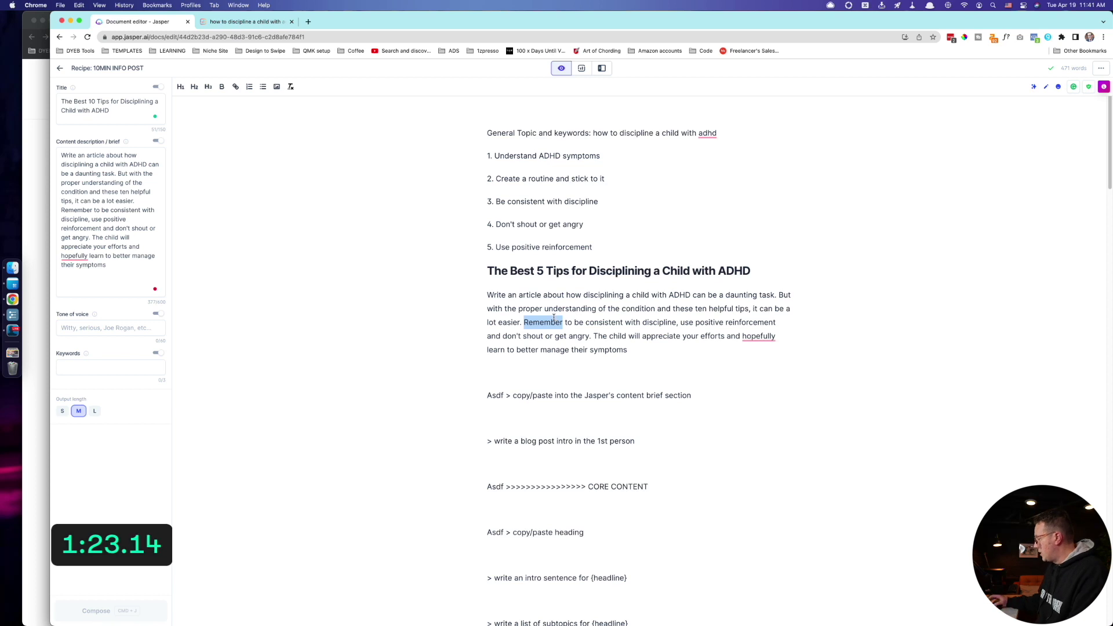
pyautogui.moveTo(562, 322); pyautogui.dragTo(554, 318)
pyautogui.tripleClick(554, 320)
pyautogui.press('BackSpace')
# - Delete the brief note line and try the intro prompt, undoing the result
pyautogui.tripleClick(471, 320)
pyautogui.press('BackSpace')
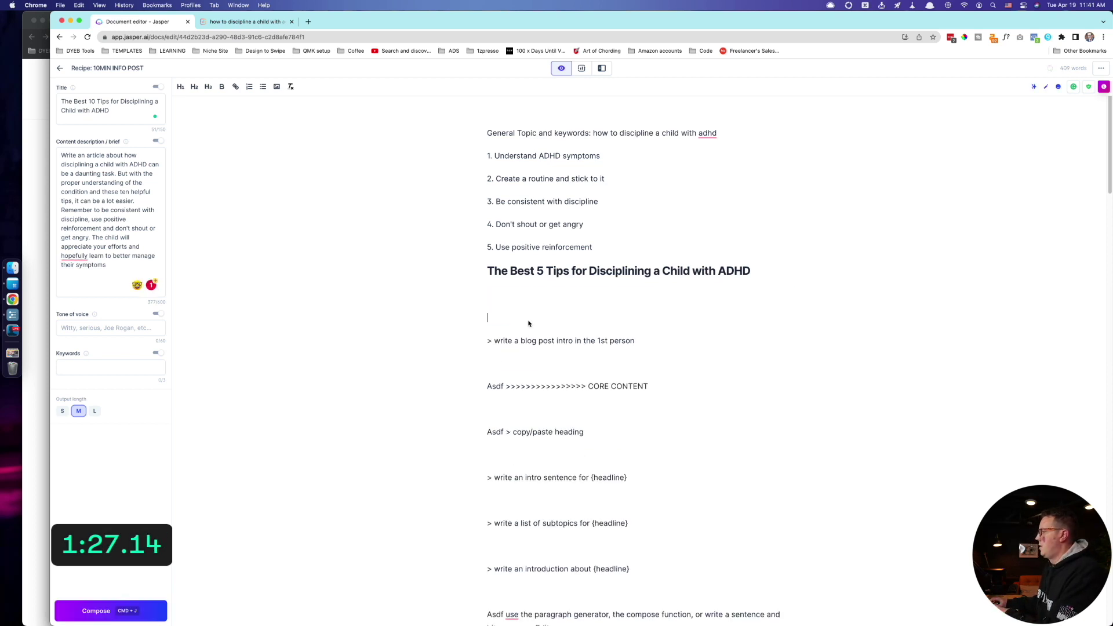
pyautogui.press('BackSpace')
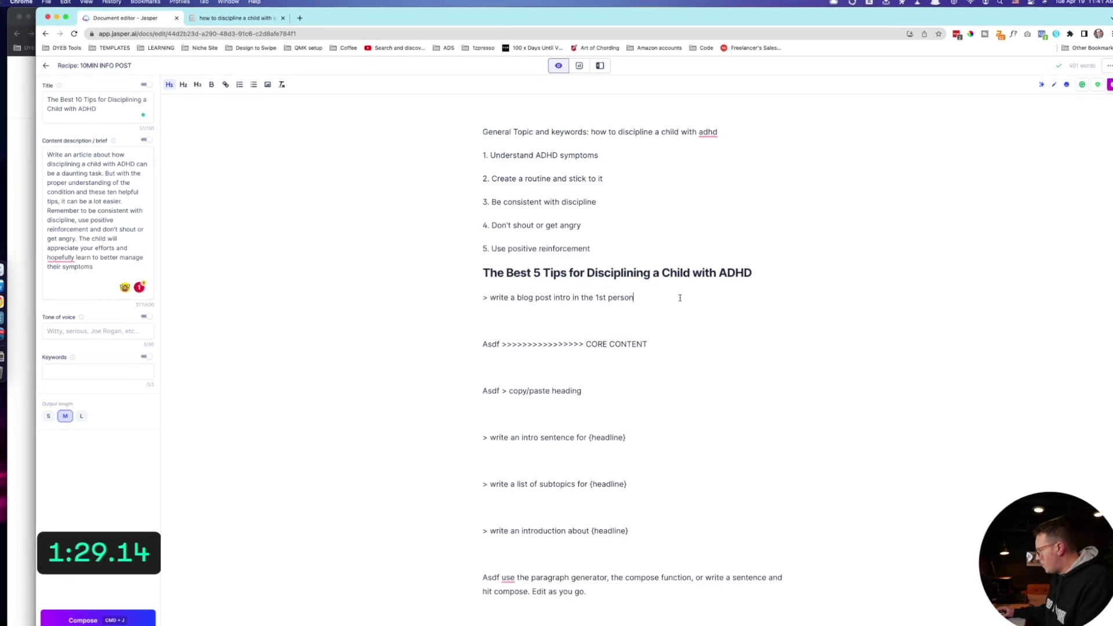
pyautogui.tripleClick(678, 305)
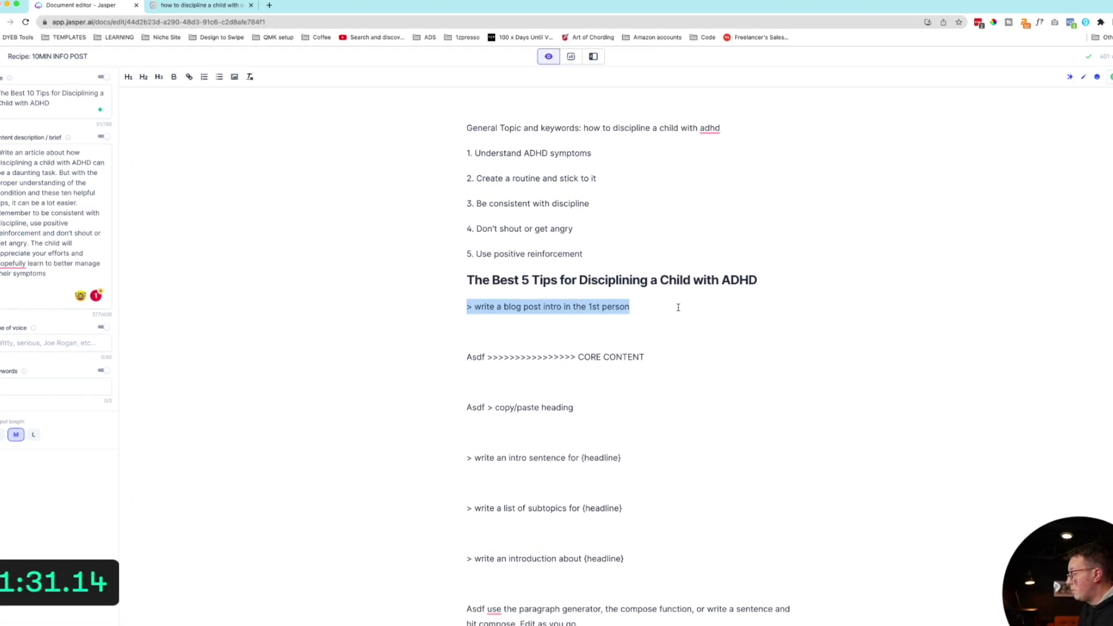
pyautogui.press('super+Return')
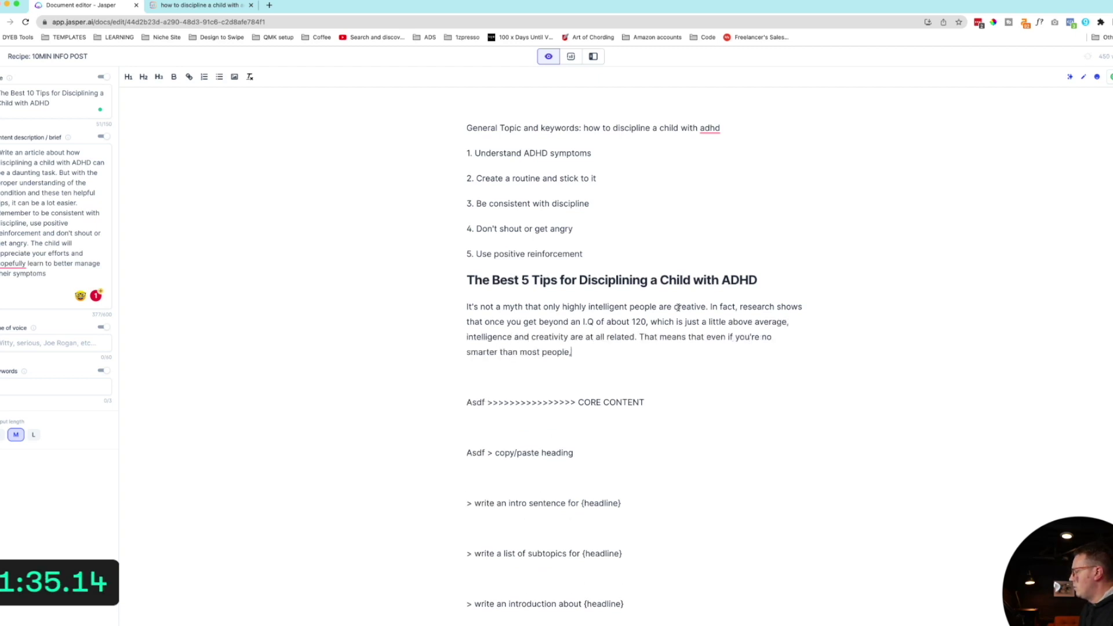
pyautogui.moveTo(493, 367); pyautogui.dragTo(409, 299)
pyautogui.press('super+z')
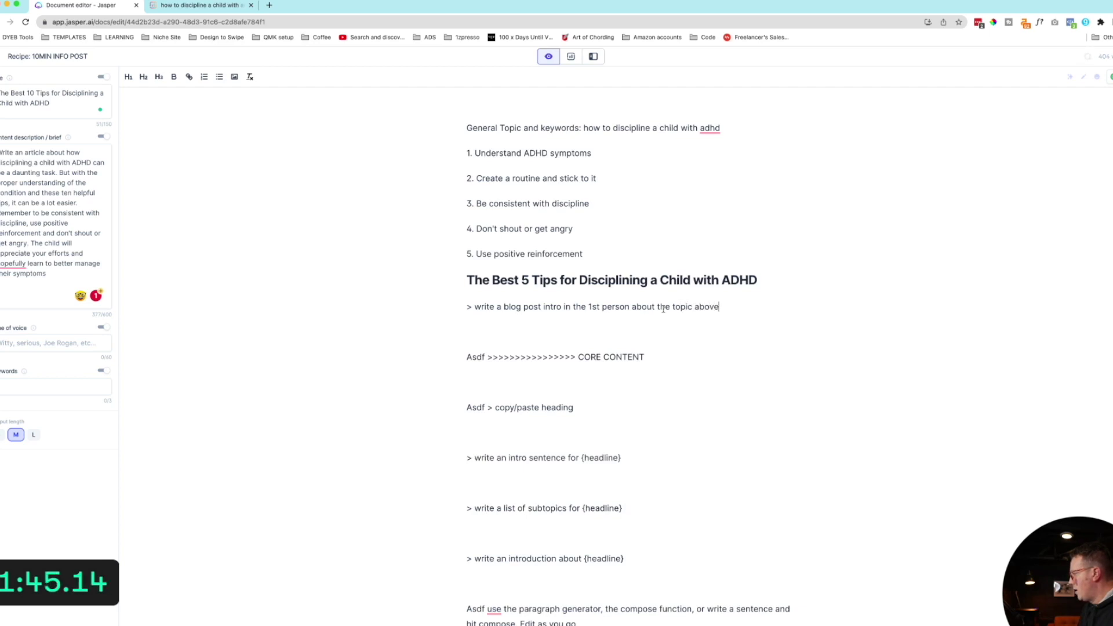
# - Remove 'in the 1st person' from the intro prompt
pyautogui.tripleClick(663, 308)
pyautogui.write('Hi, my name')
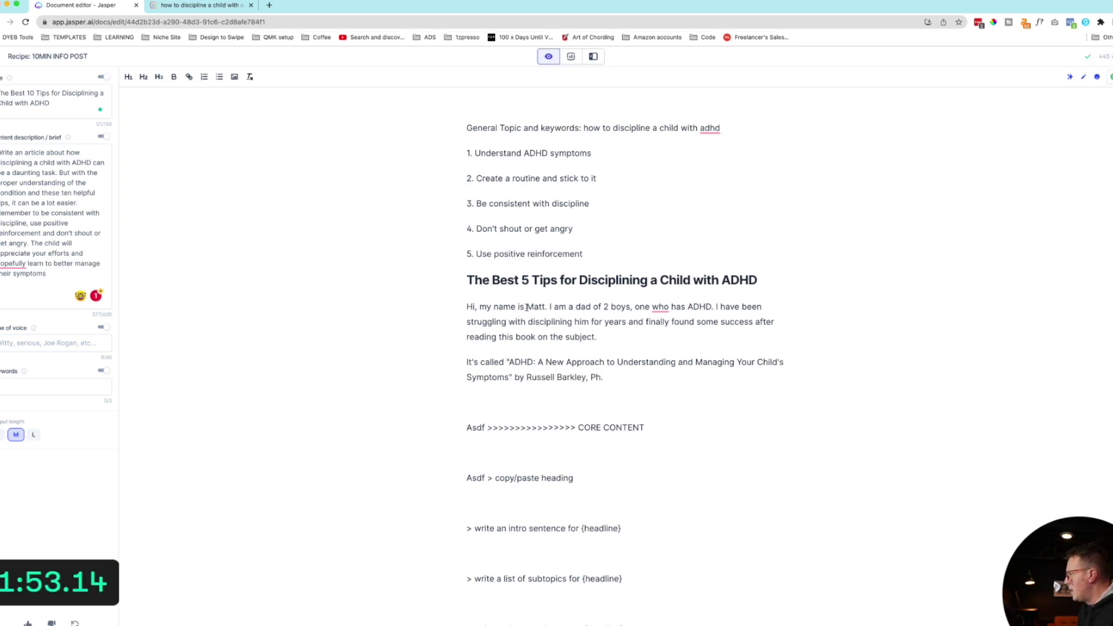
pyautogui.press('super+z')
pyautogui.press('super+z')
pyautogui.press('super+z')
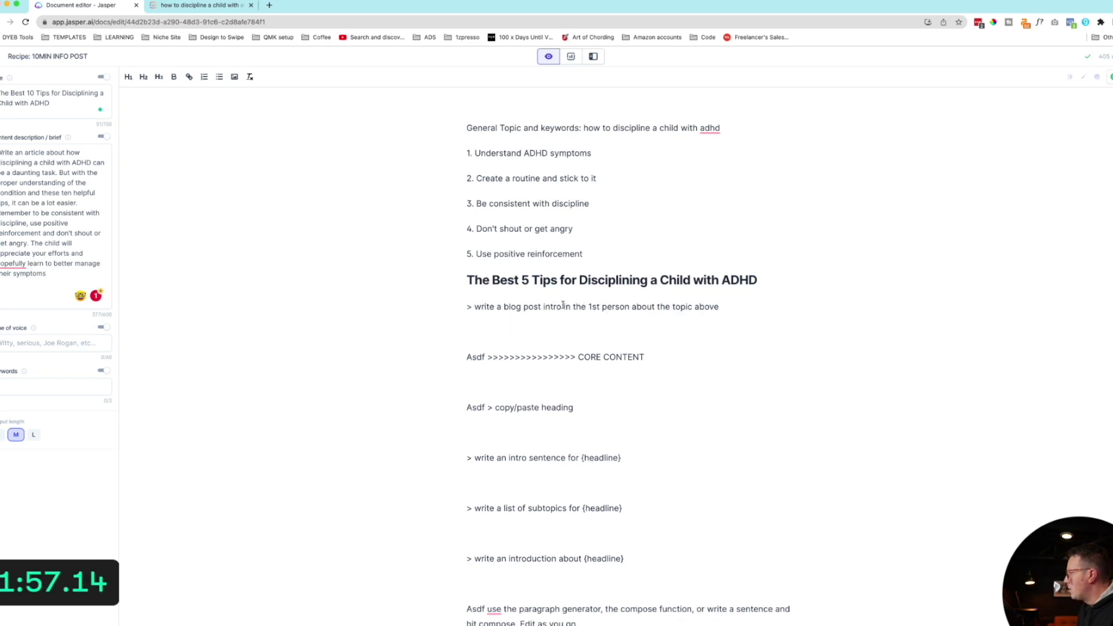
pyautogui.moveTo(562, 306); pyautogui.dragTo(630, 307)
pyautogui.press('BackSpace')
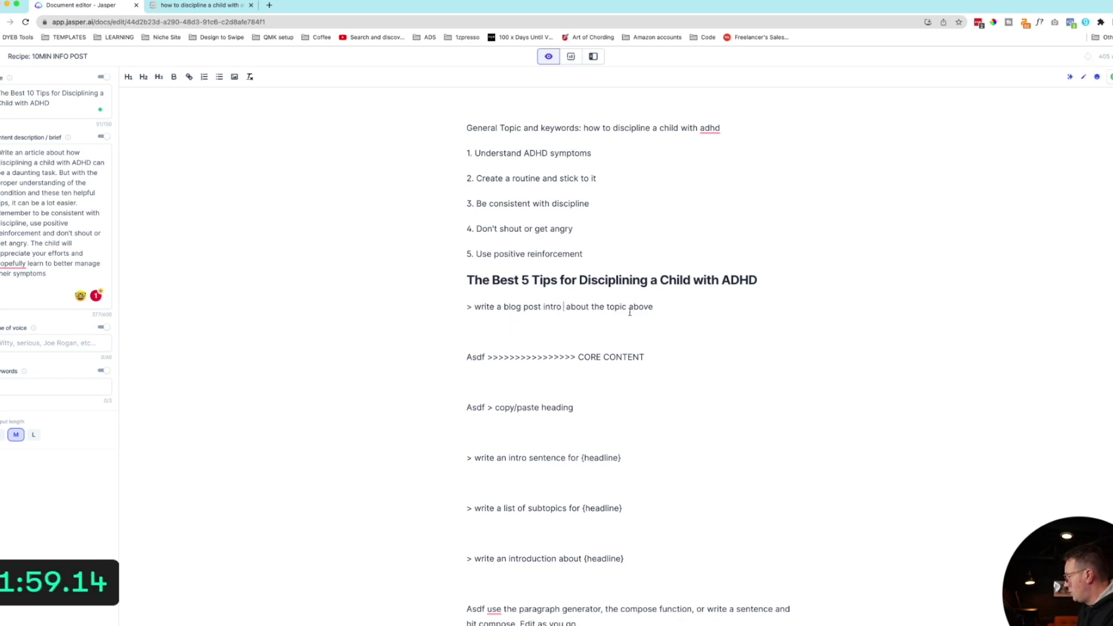
# - Append the main heading to the intro prompt and generate the intro
pyautogui.moveTo(466, 280); pyautogui.dragTo(786, 278)
pyautogui.hotkey('ctrl', 'c')
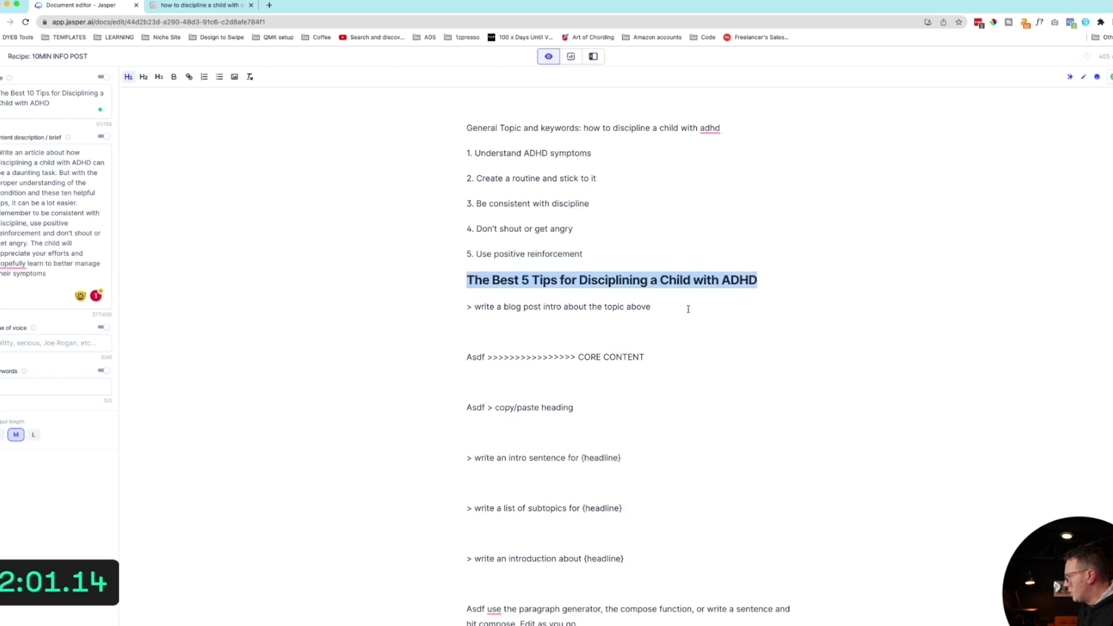
pyautogui.click(688, 308)
pyautogui.hotkey('ctrl', 'v')
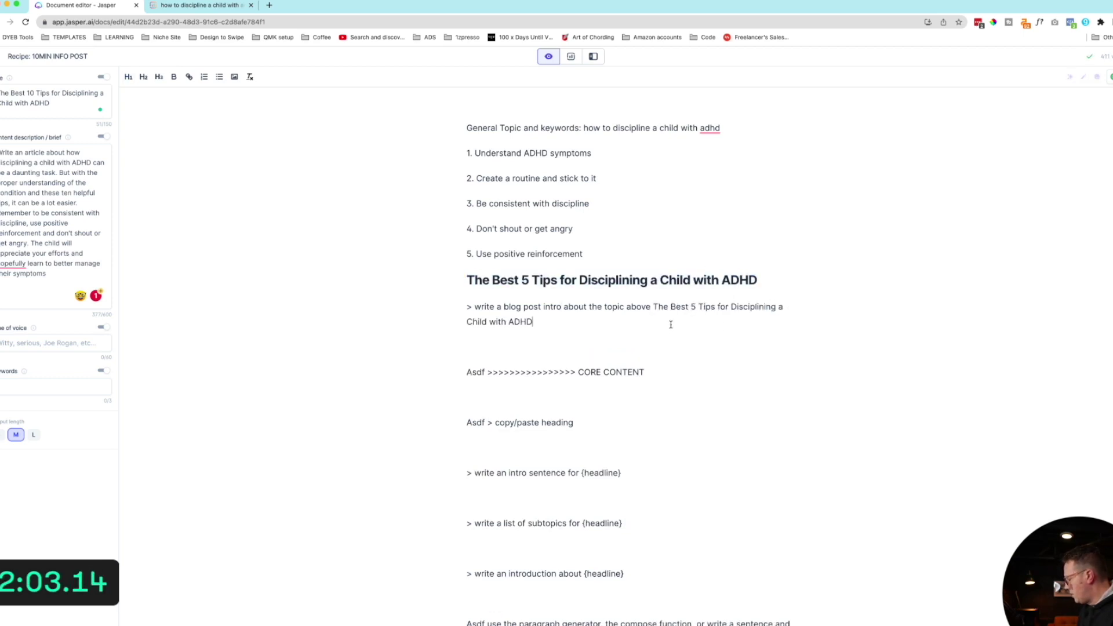
pyautogui.tripleClick(670, 324)
pyautogui.press('super+Return')
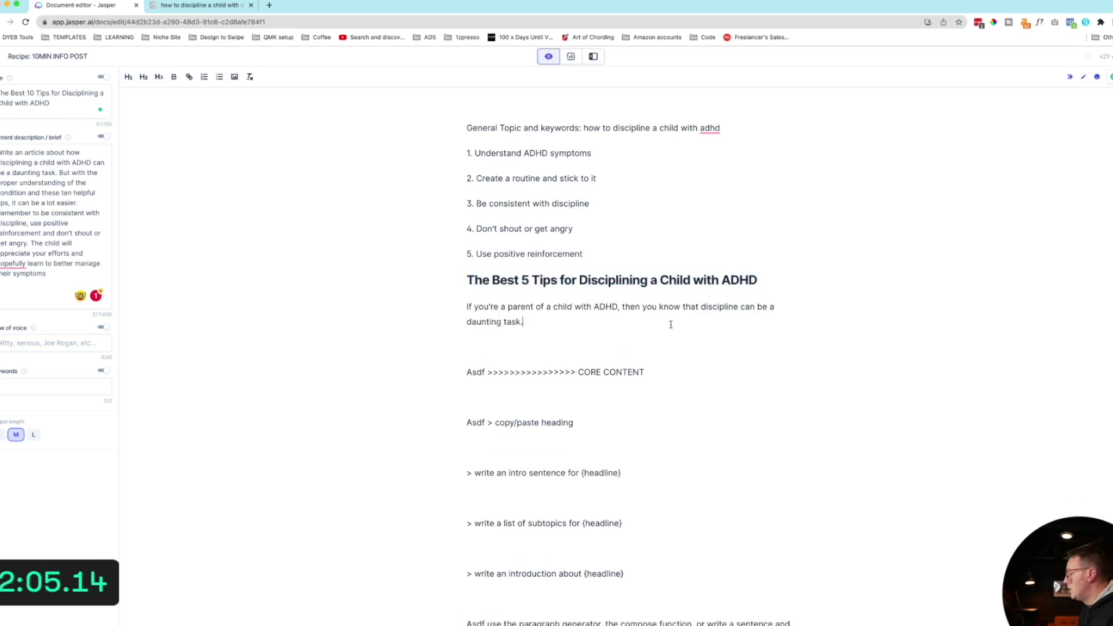
# - Split the intro into two paragraphs, drop its unfinished sentence, and add 'So let's dive into the tips!'
pyautogui.click(526, 321)
pyautogui.press('Return')
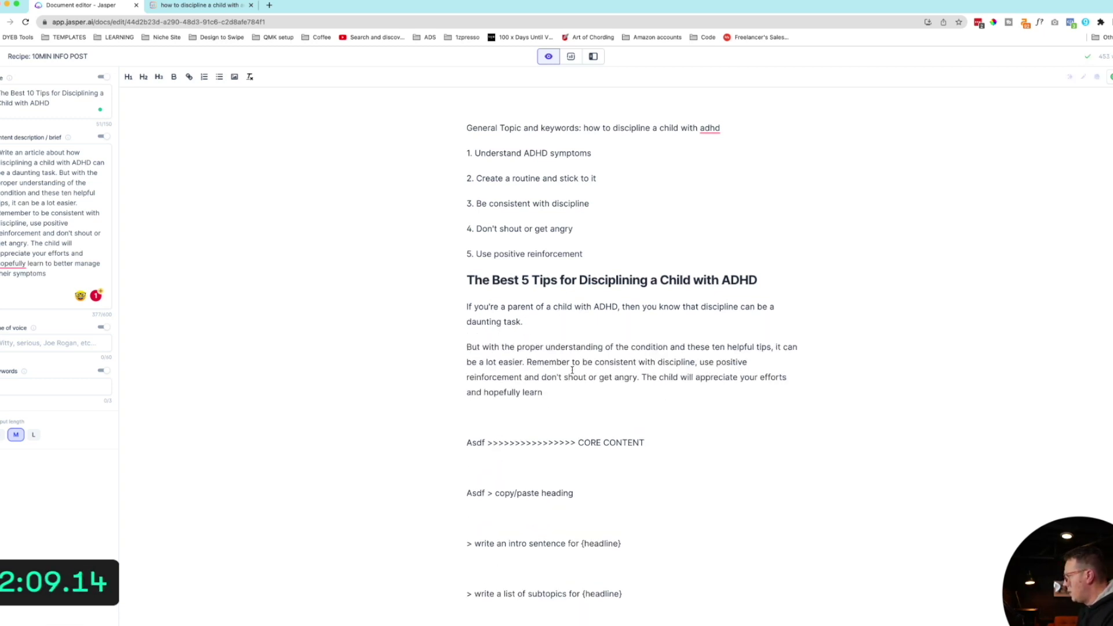
pyautogui.moveTo(641, 377); pyautogui.dragTo(656, 401)
pyautogui.press('BackSpace')
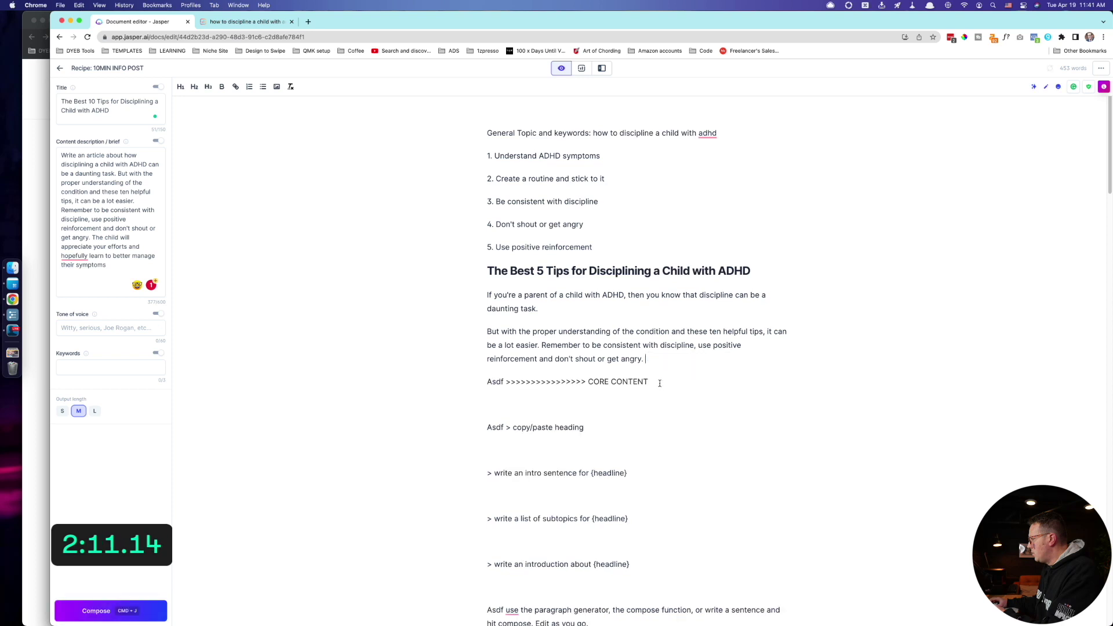
pyautogui.press('Return')
pyautogui.write("So let's dive into the tips!")
# - Replace the CORE CONTENT line with a '1 - Understand ADHD symptoms' subheading and delete the heading note
pyautogui.moveTo(487, 404); pyautogui.dragTo(545, 429)
pyautogui.press('BackSpace')
pyautogui.press('BackSpace')
pyautogui.press('Return')
pyautogui.press('Return')
pyautogui.press('Return')
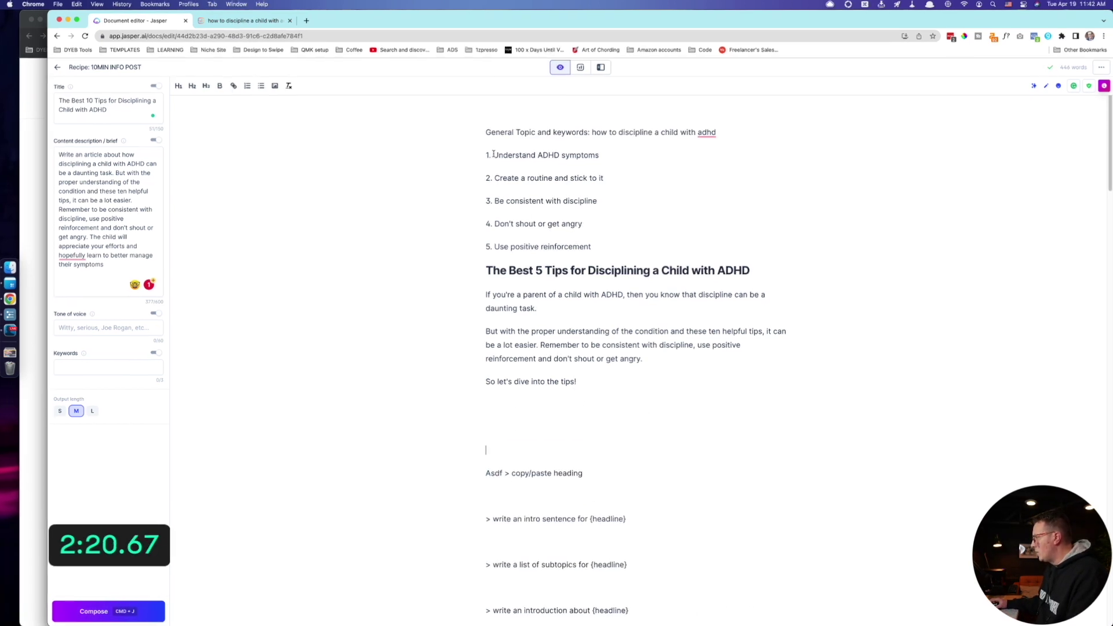
pyautogui.moveTo(494, 155); pyautogui.dragTo(601, 156)
pyautogui.hotkey('ctrl', 'c')
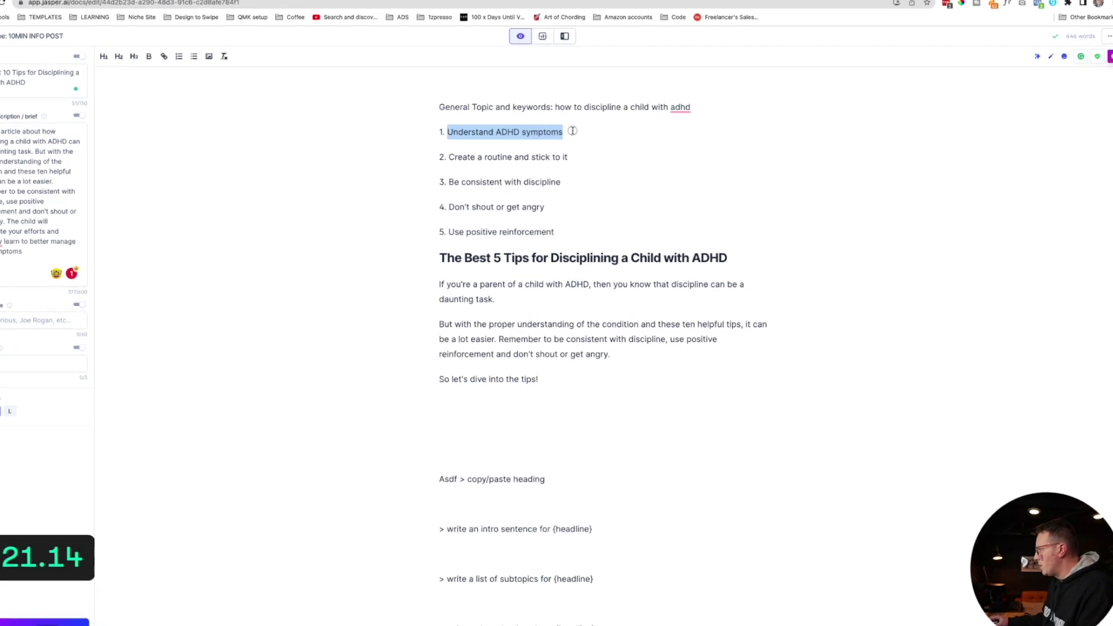
pyautogui.click(571, 400)
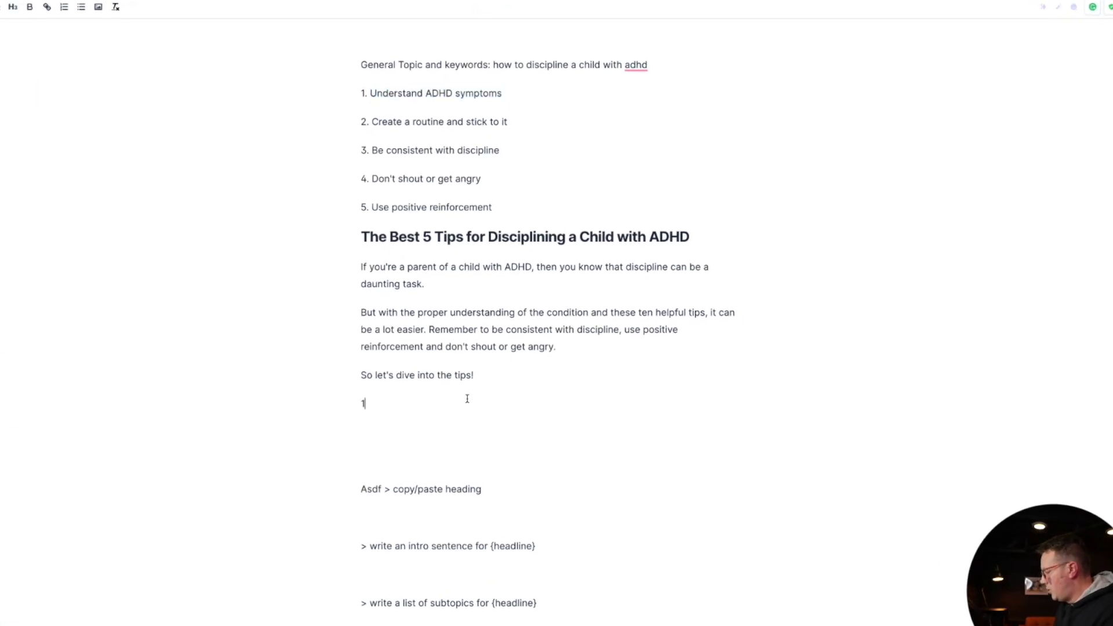
pyautogui.write('1 -')
pyautogui.hotkey('ctrl', 'v')
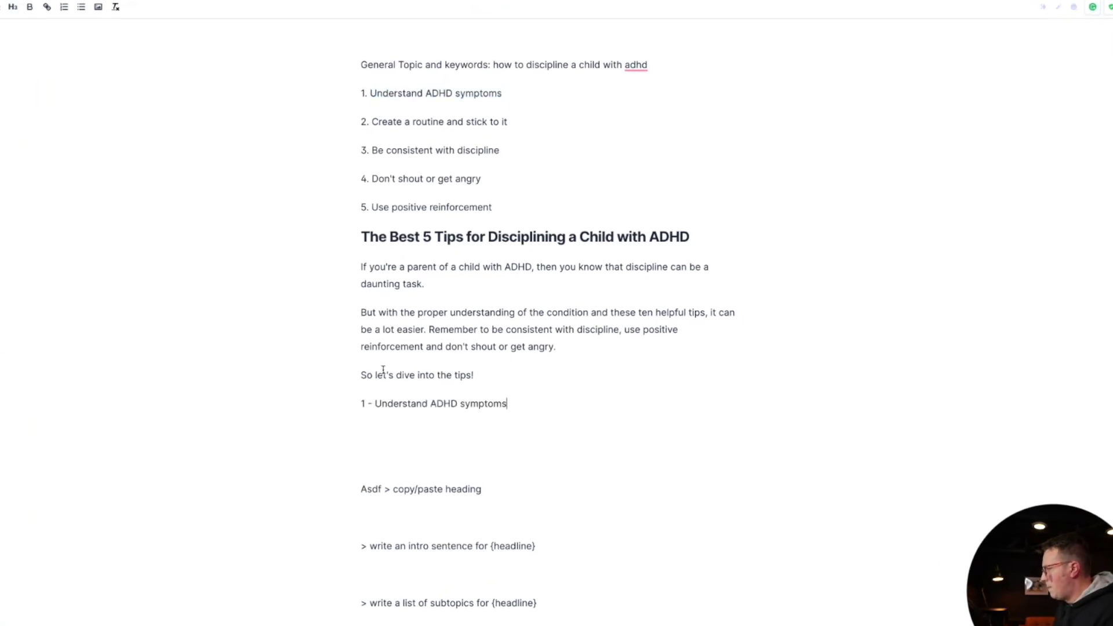
pyautogui.click(8, 8)
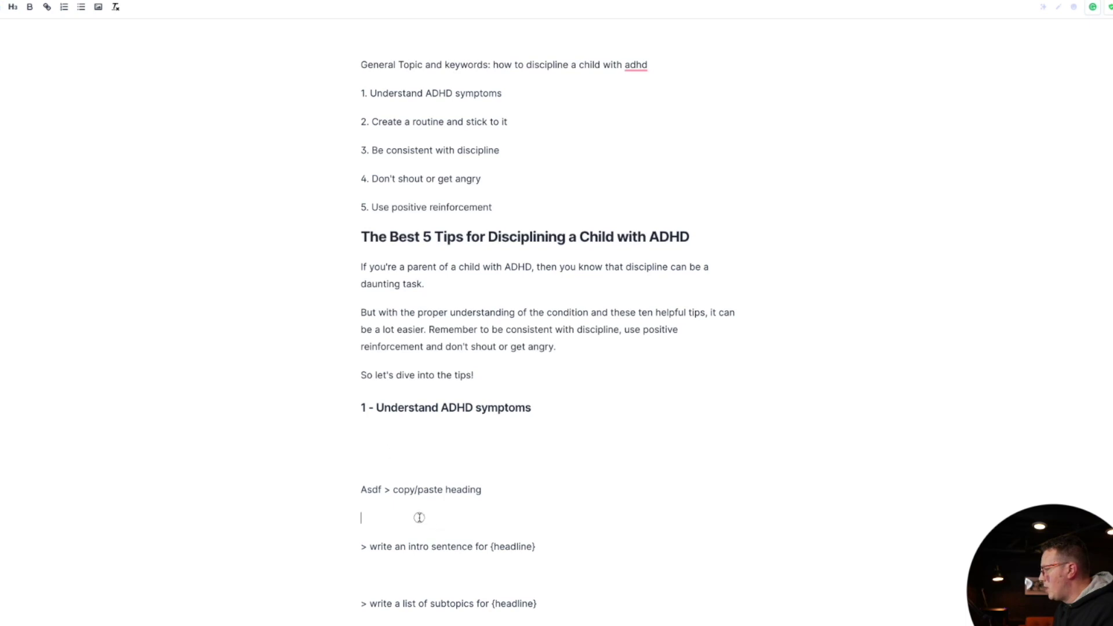
pyautogui.moveTo(419, 518); pyautogui.dragTo(321, 462)
pyautogui.press('BackSpace')
pyautogui.press('BackSpace')
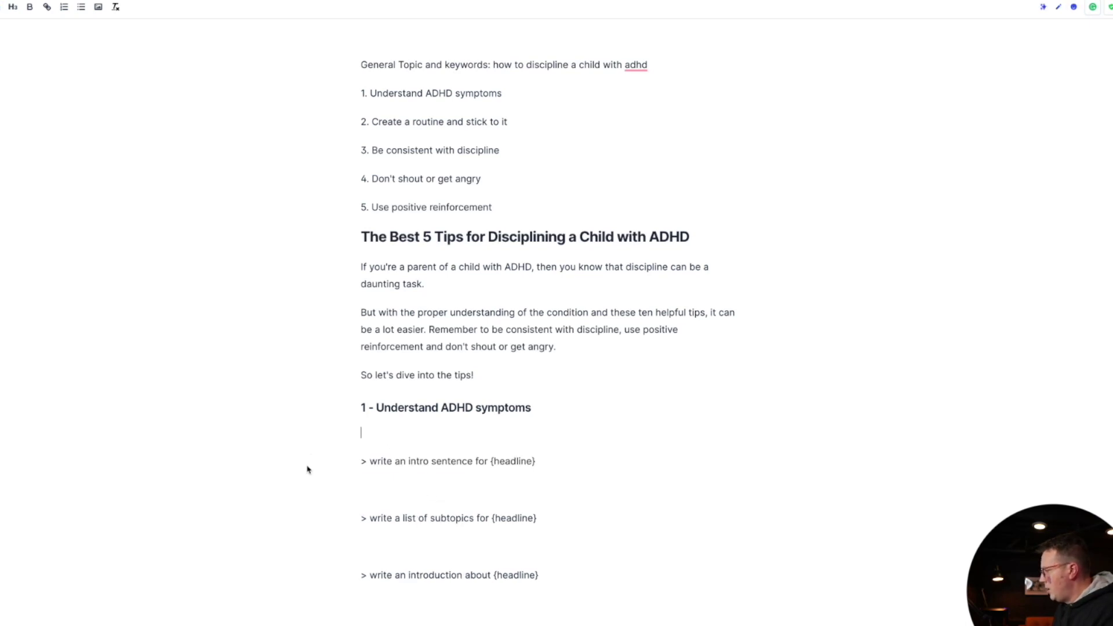
# - Fill the subtopics prompt with 'Understand ADHD symptoms' and generate four subtopic questions
pyautogui.tripleClick(472, 518)
pyautogui.hotkey('ctrl', 'c')
pyautogui.press('Up')
pyautogui.press('Up')
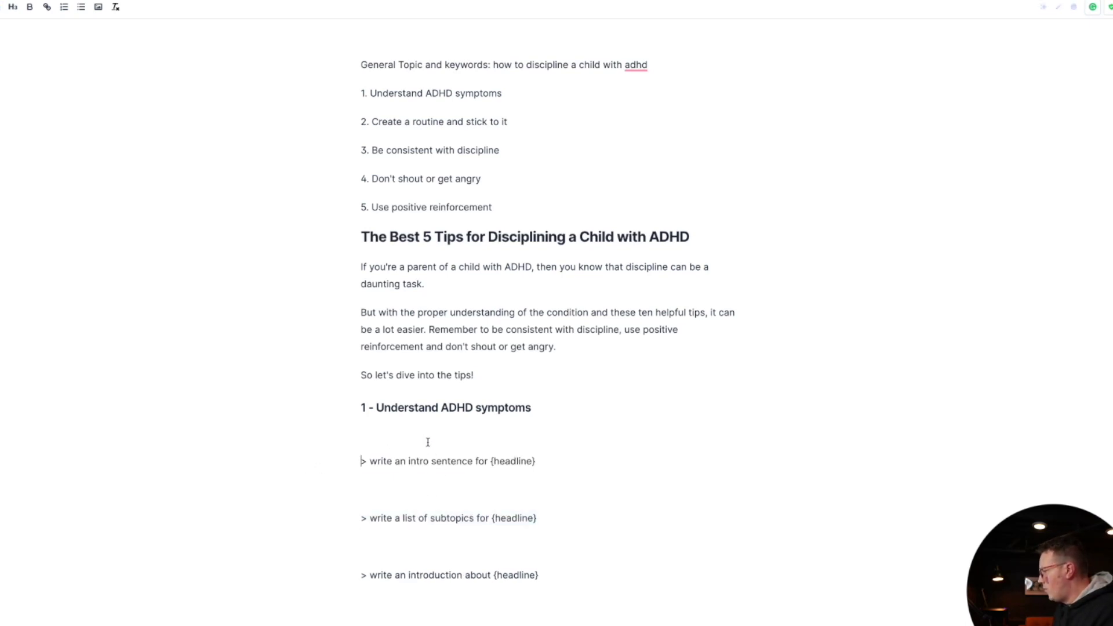
pyautogui.hotkey('ctrl', 'v')
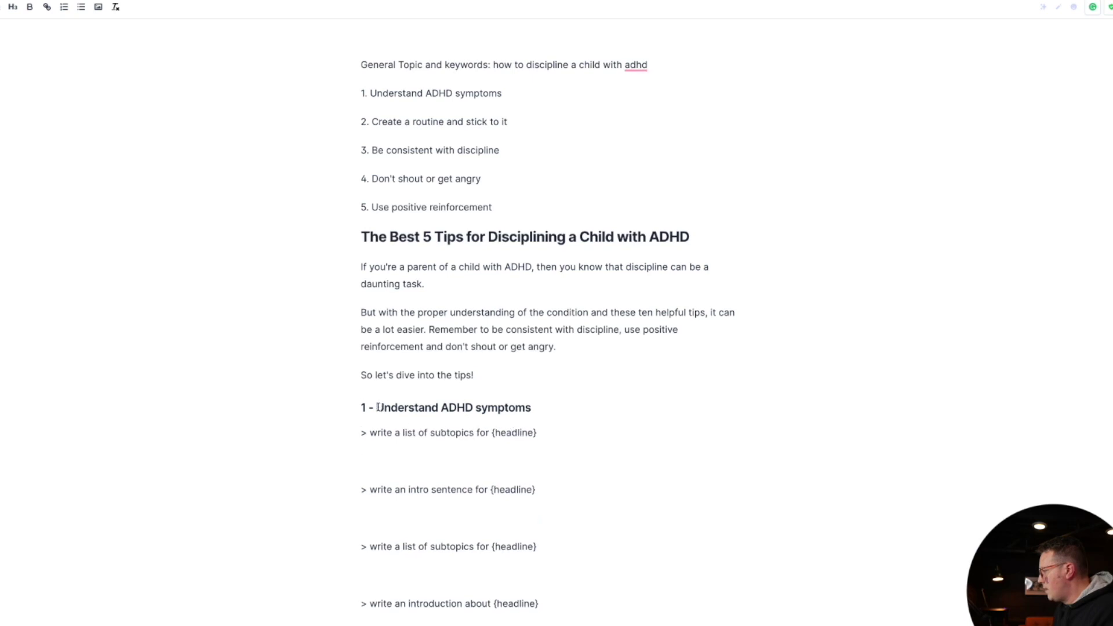
pyautogui.moveTo(378, 407); pyautogui.dragTo(561, 436)
pyautogui.click(493, 432)
pyautogui.write('Understand ADHD symptoms')
pyautogui.tripleClick(623, 432)
pyautogui.hotkey('ctrl', 'Return')
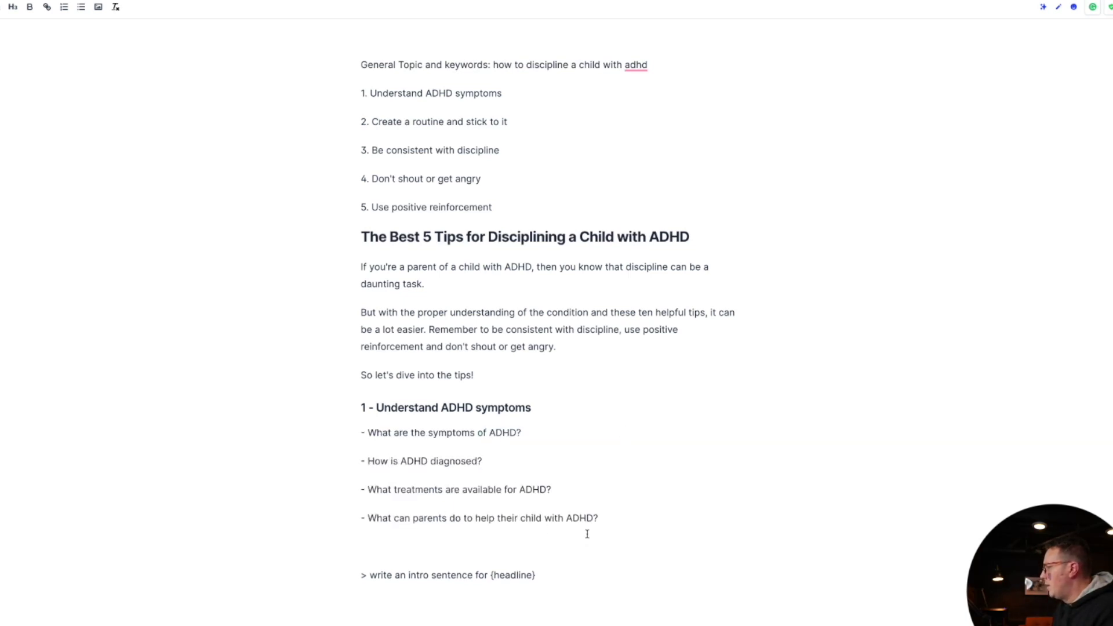
pyautogui.moveTo(608, 520); pyautogui.dragTo(387, 410)
pyautogui.press('super+c')
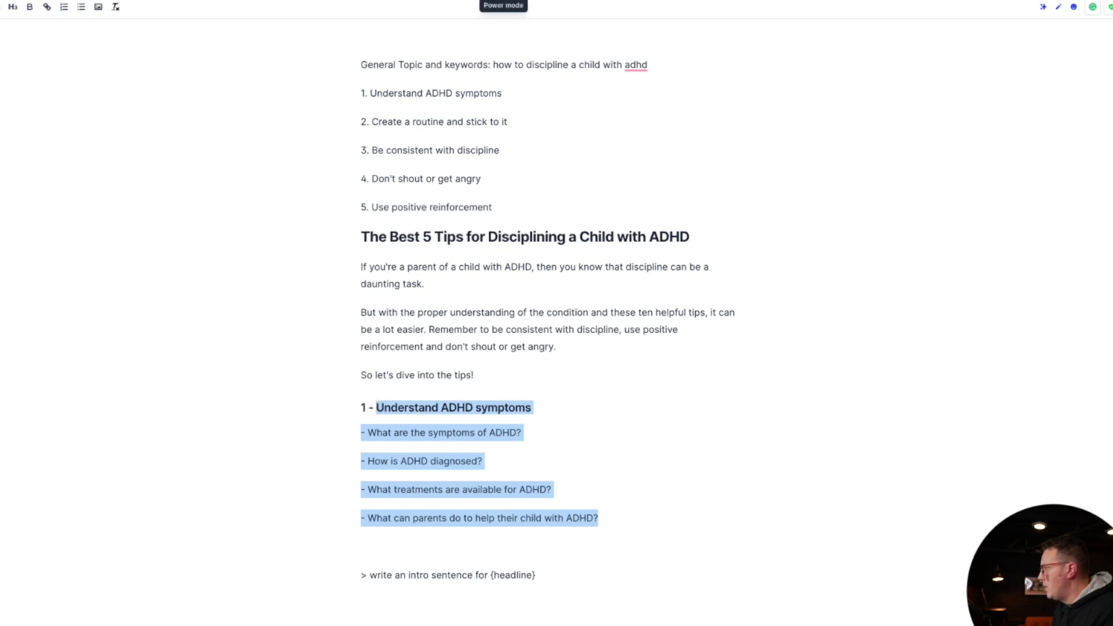
# - Generate a paragraph in the Paragraph Generator from the section heading and its questions
pyautogui.click(601, 68)
pyautogui.click(227, 165)
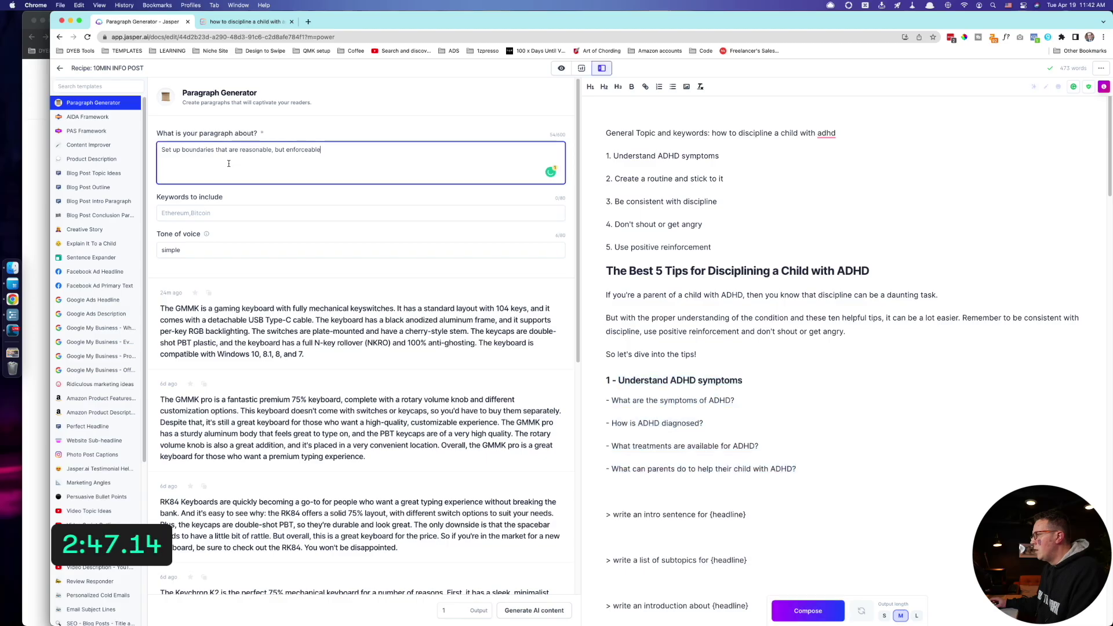
pyautogui.press('super+a')
pyautogui.press('super+v')
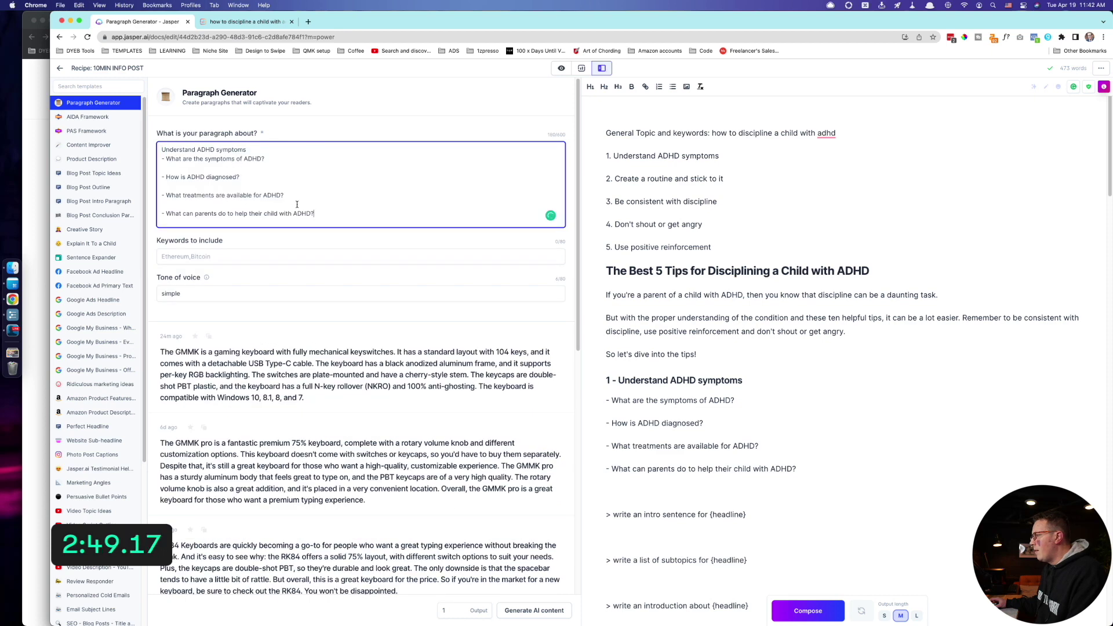
pyautogui.press('super+Return')
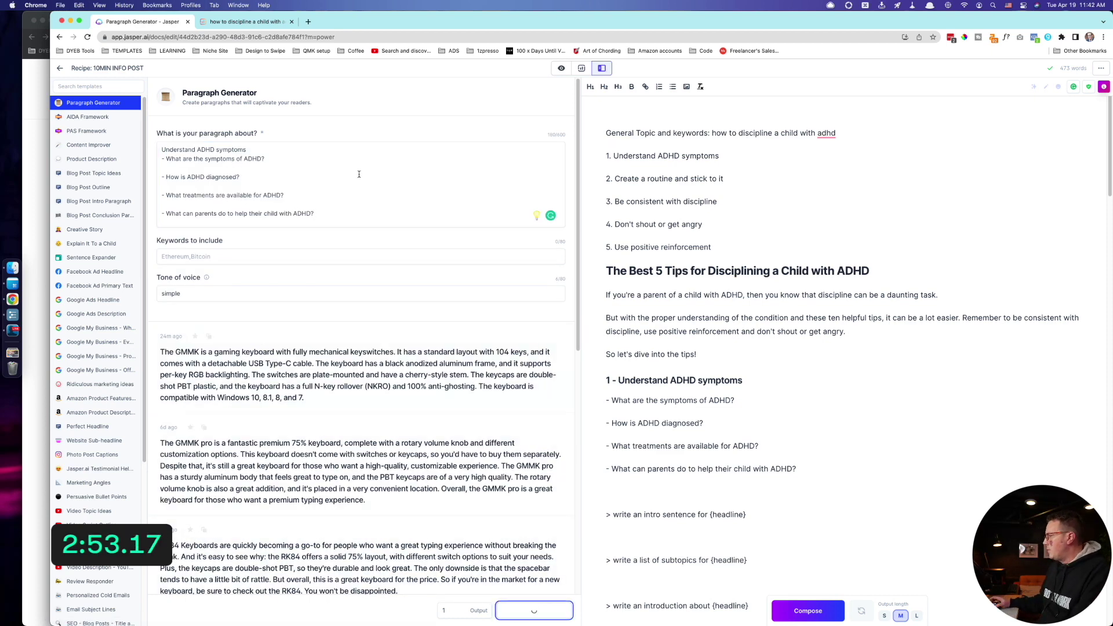
# - Insert the generated ADHD symptoms paragraph under the section 1 heading
pyautogui.click(770, 384)
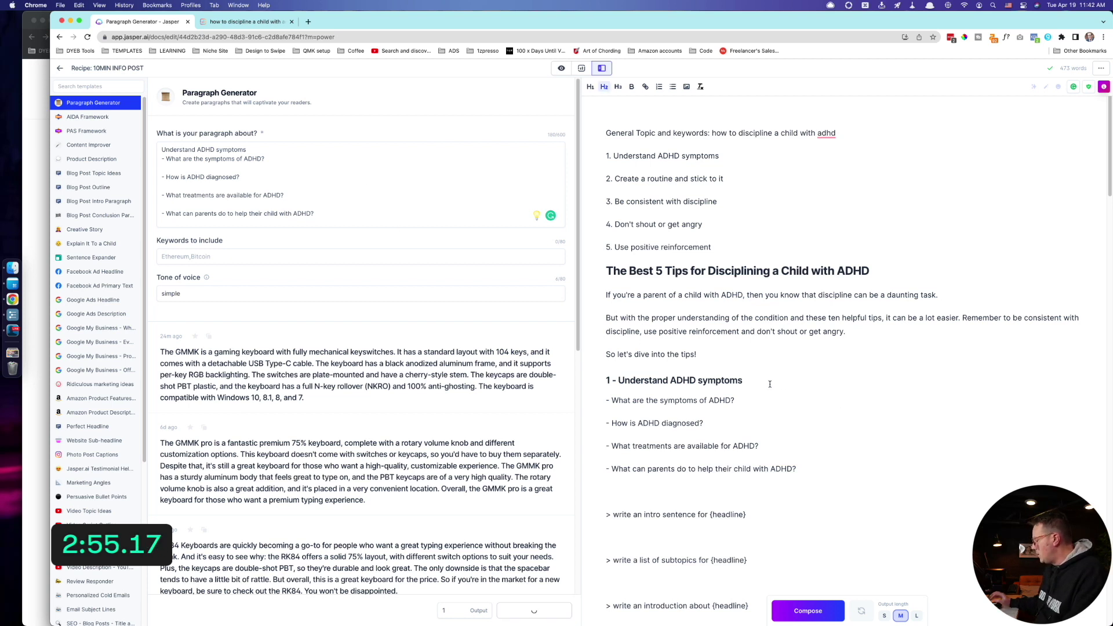
pyautogui.press('Return')
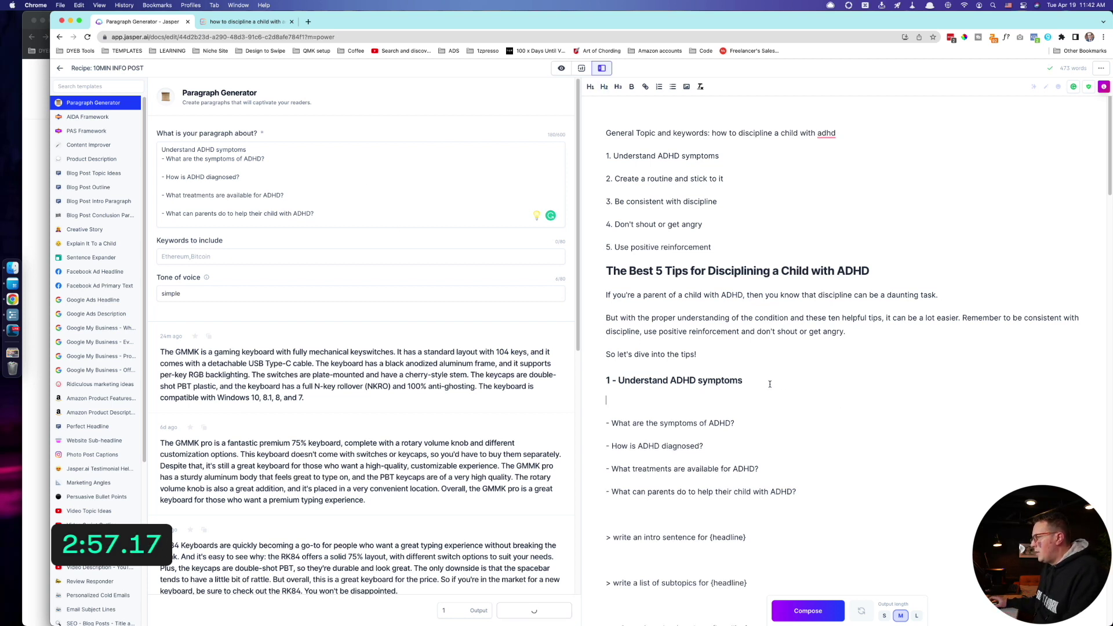
pyautogui.scroll(-1, 735, 399)
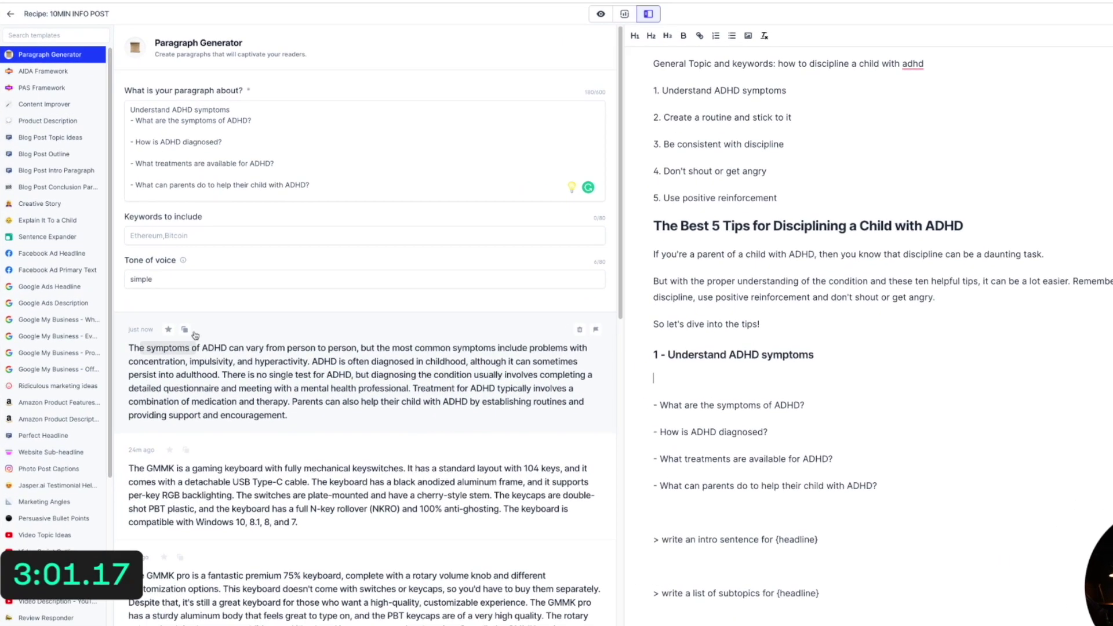
pyautogui.click(174, 329)
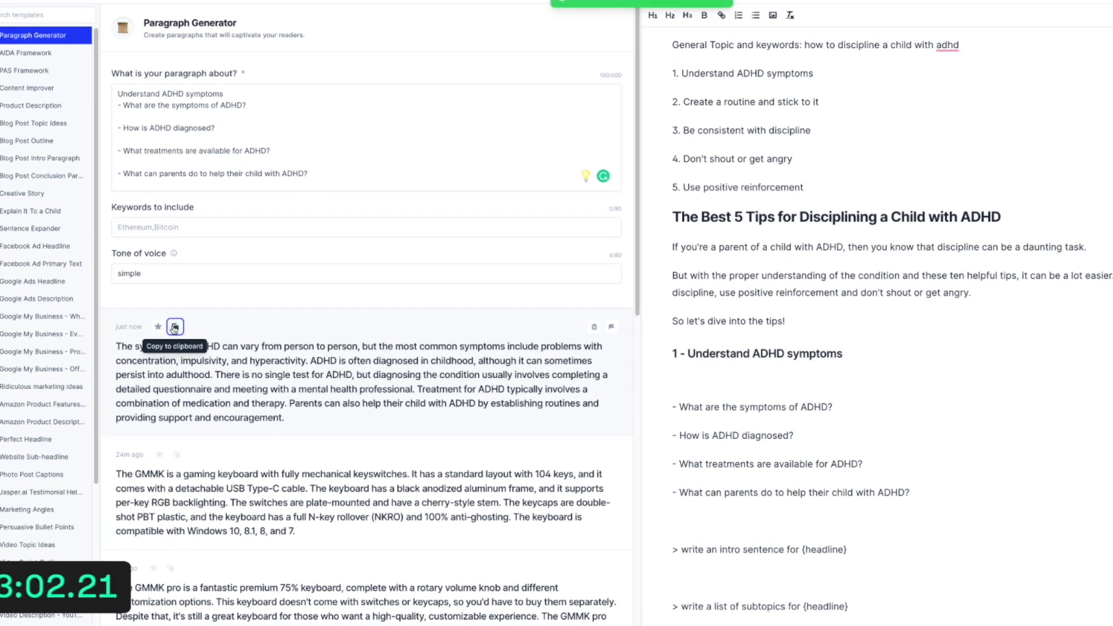
pyautogui.click(748, 378)
pyautogui.hotkey('ctrl', 'v')
# - Delete the four question lines and split the text into symptoms, diagnosis and treatment paragraphs
pyautogui.scroll(-2, 748, 377)
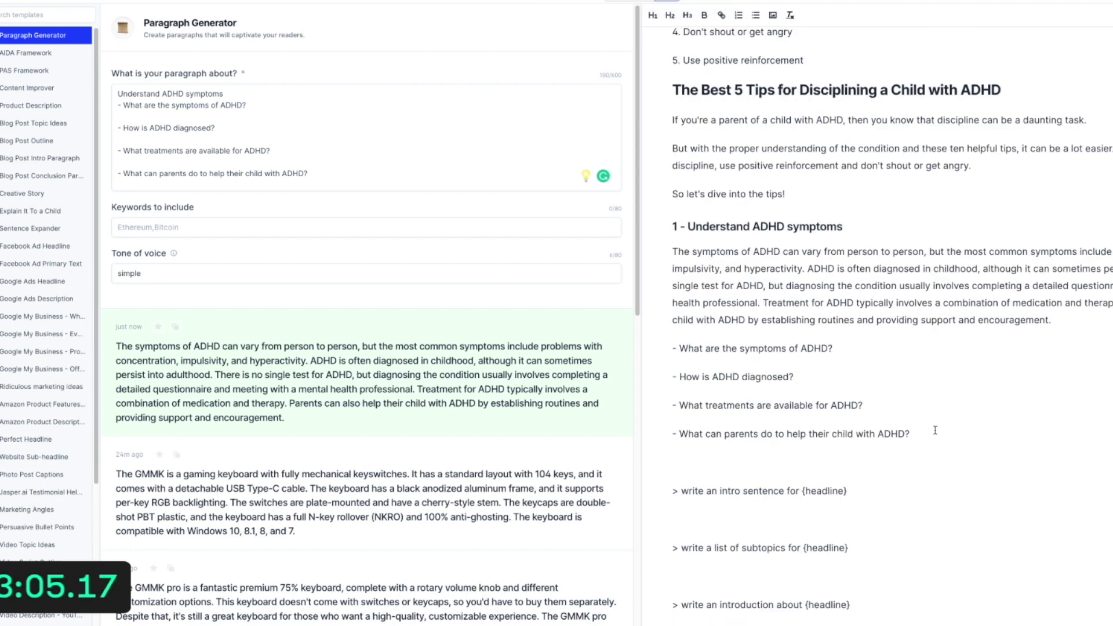
pyautogui.moveTo(872, 415); pyautogui.dragTo(670, 345)
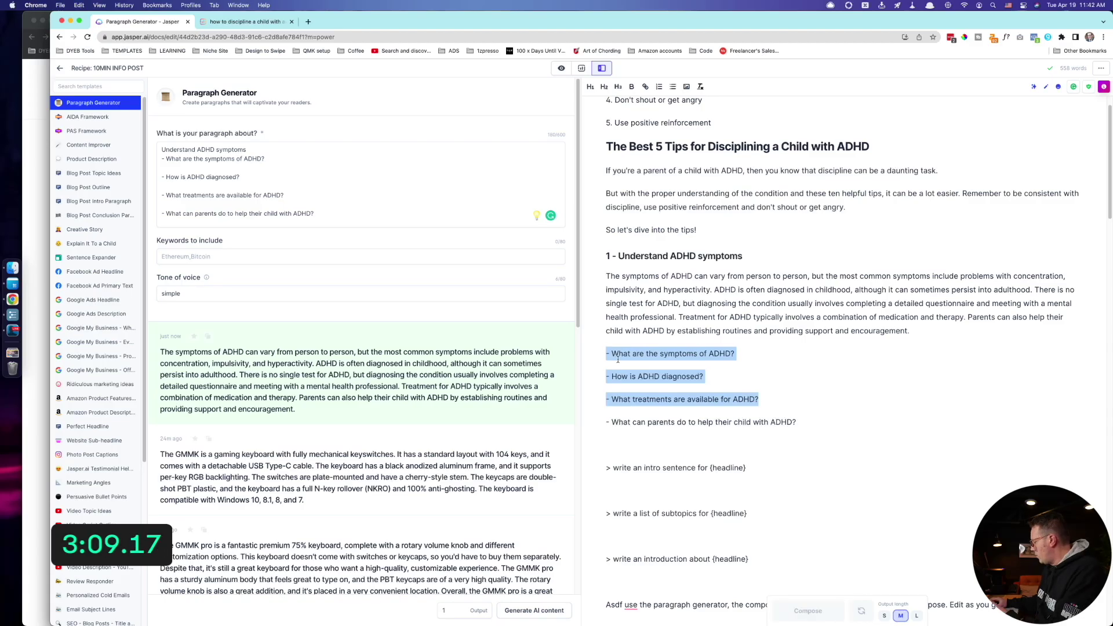
pyautogui.press('BackSpace')
pyautogui.tripleClick(759, 373)
pyautogui.press('BackSpace')
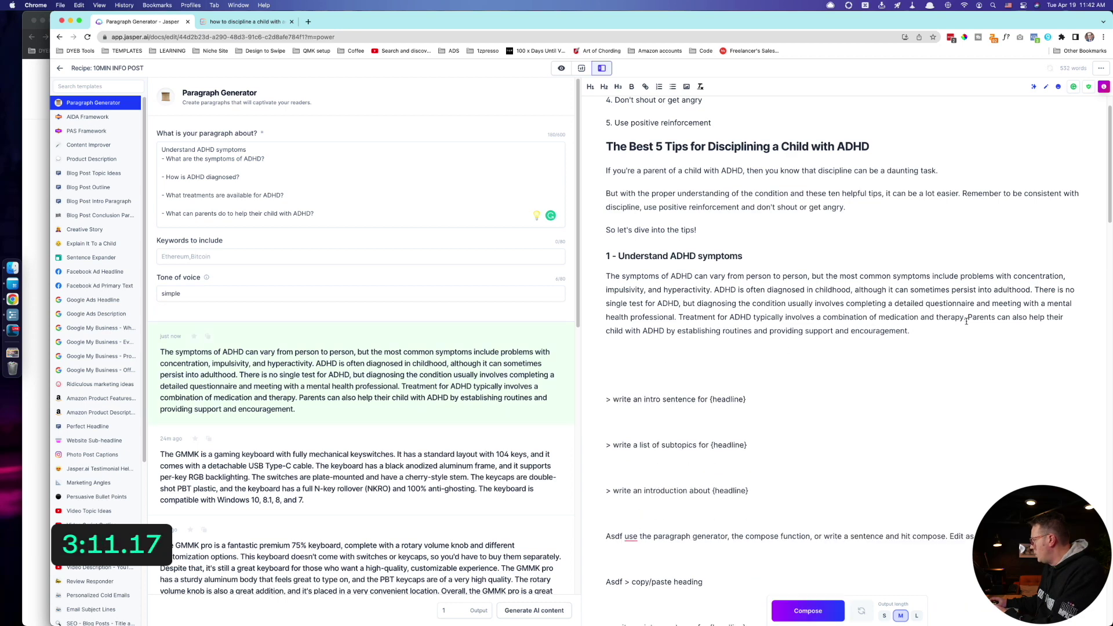
pyautogui.press('BackSpace')
pyautogui.press('Return')
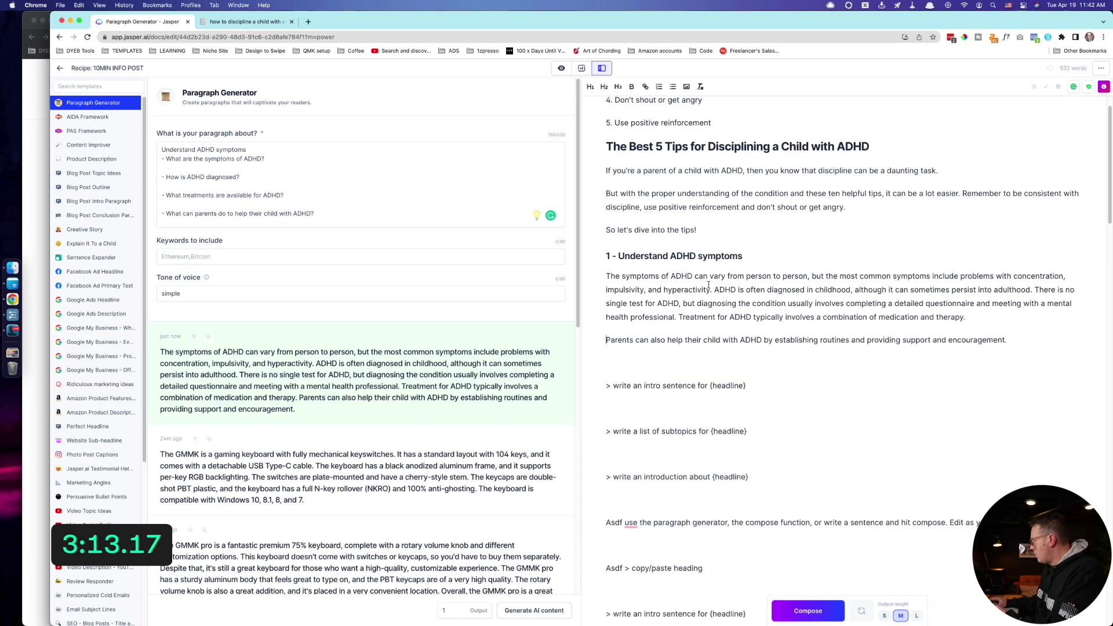
pyautogui.click(715, 290)
pyautogui.press('Return')
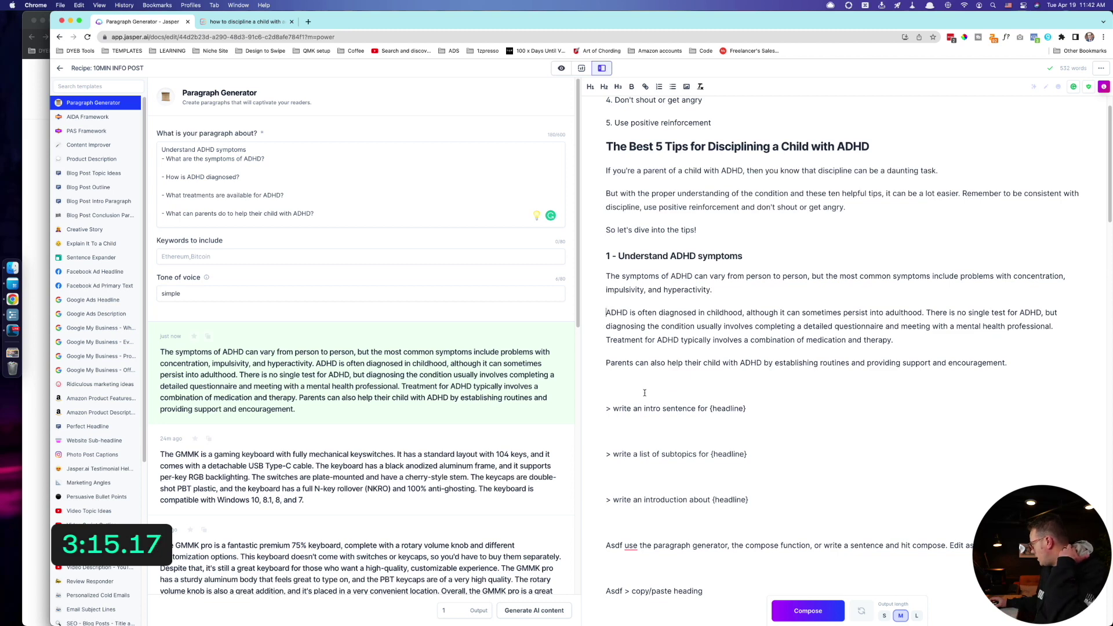
pyautogui.moveTo(635, 383); pyautogui.dragTo(638, 604)
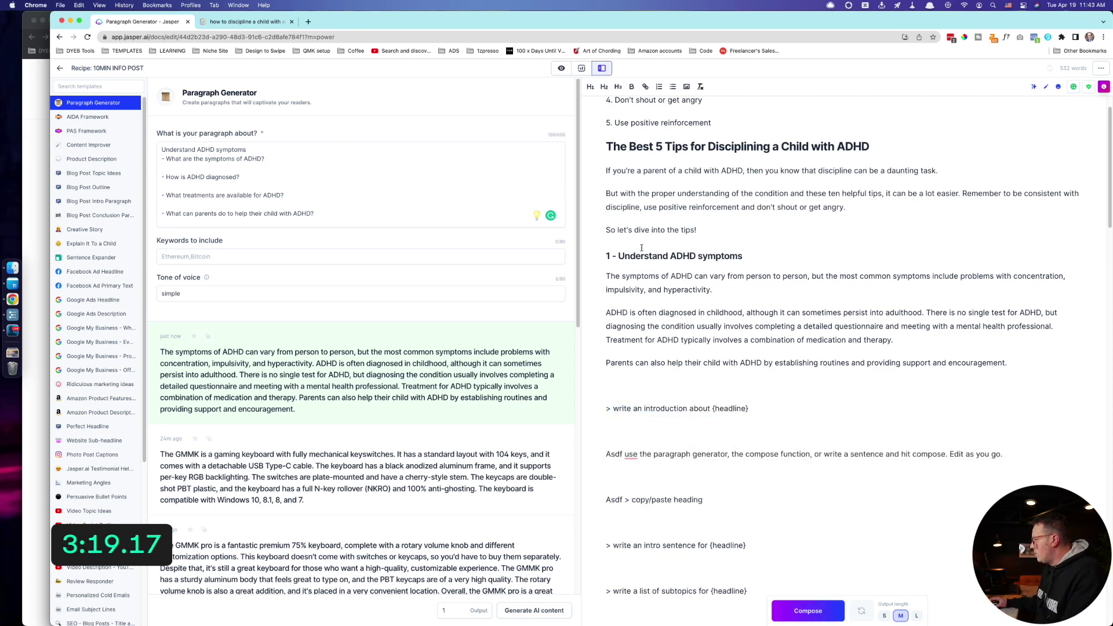
# - Add outline item 2 as an H2 subheading '2 - Create a routine and stick to it'
pyautogui.scroll(3, 658, 152)
pyautogui.tripleClick(619, 179)
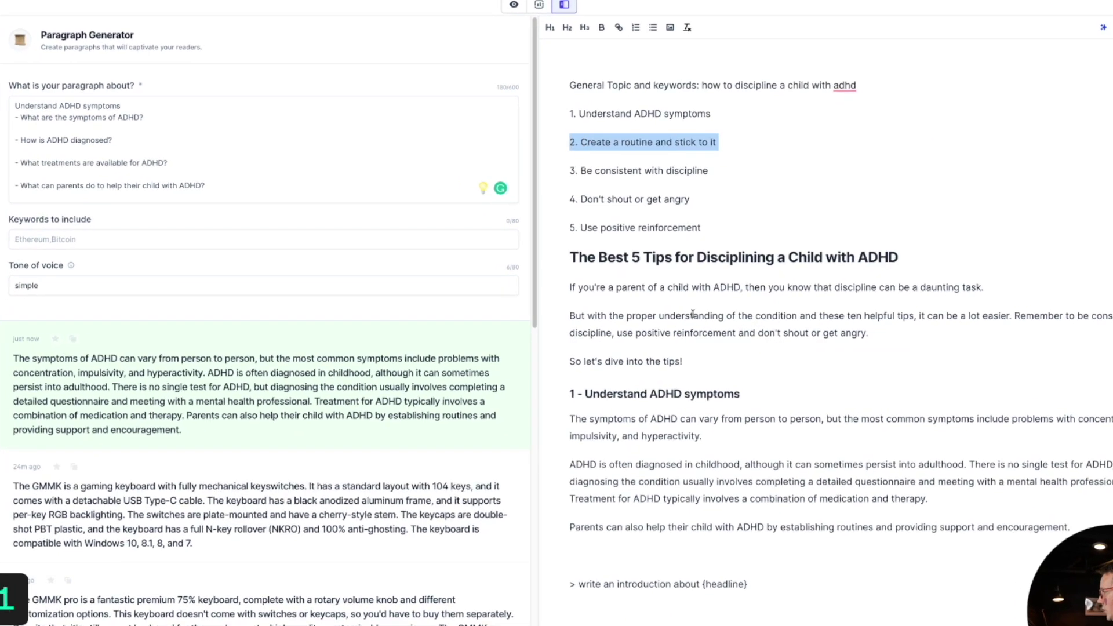
pyautogui.scroll(-3, 692, 314)
pyautogui.click(632, 372)
pyautogui.hotkey('ctrl', 'v')
pyautogui.click(553, 370)
pyautogui.write('2 -')
pyautogui.click(566, 27)
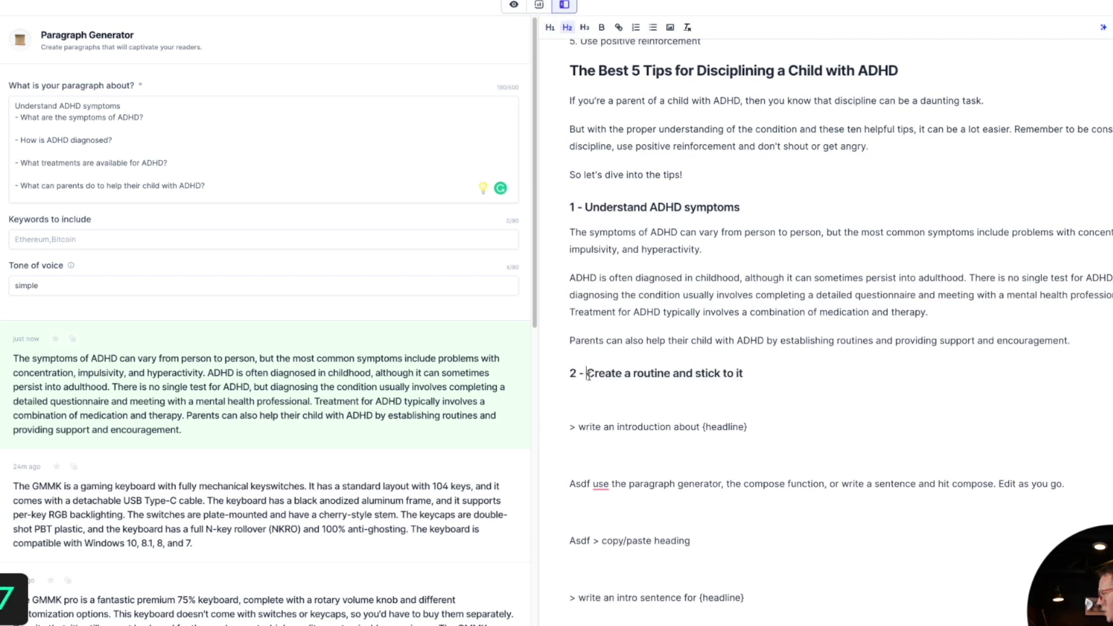
# - Generate a routine subtopic list from a prompt, then delete the five generated bullets
pyautogui.moveTo(587, 374); pyautogui.dragTo(764, 376)
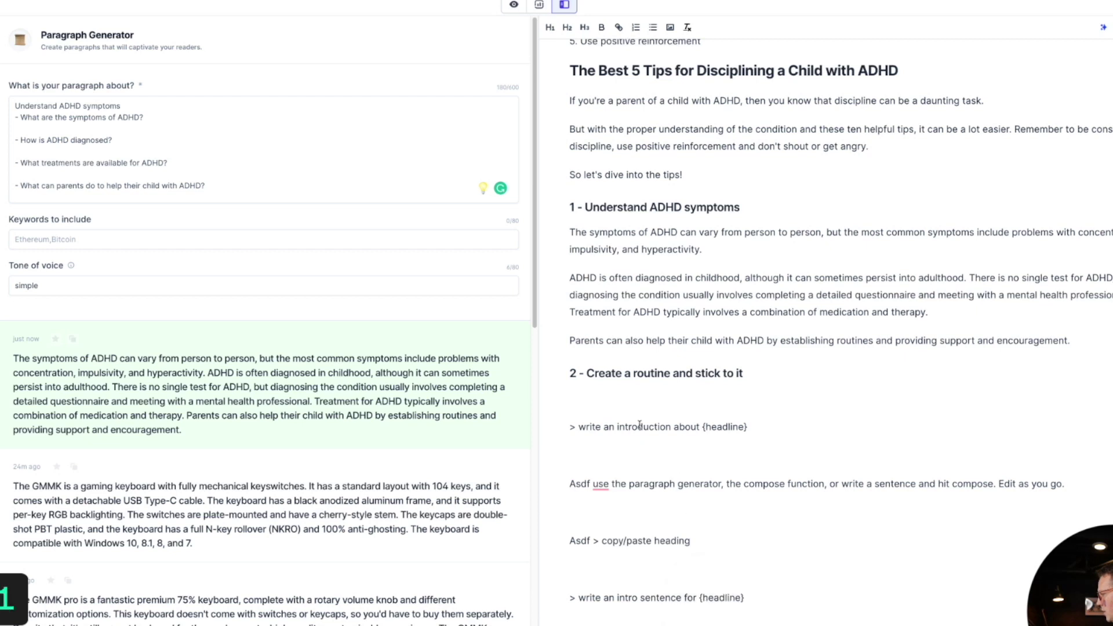
pyautogui.hotkey('ctrl', 'v')
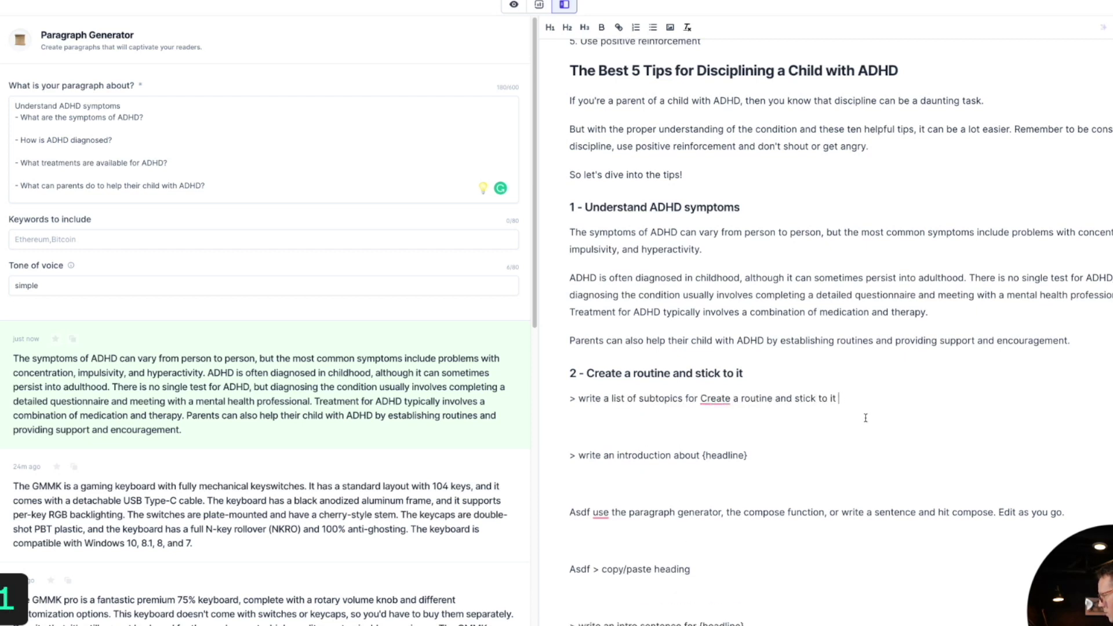
pyautogui.hotkey('shift', 'Home')
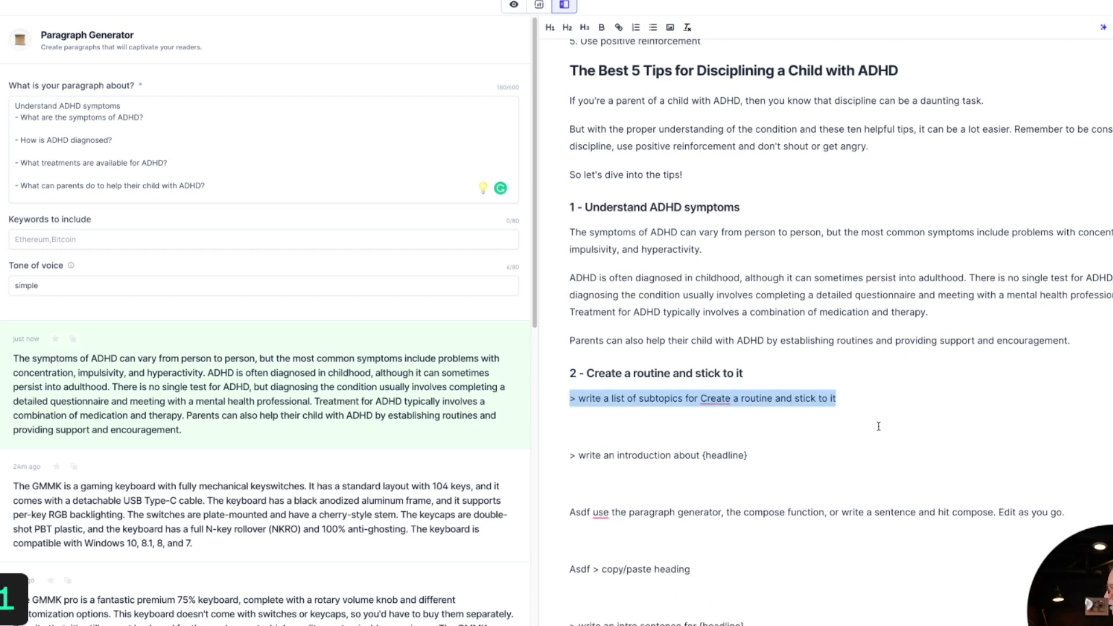
pyautogui.hotkey('ctrl', 'j')
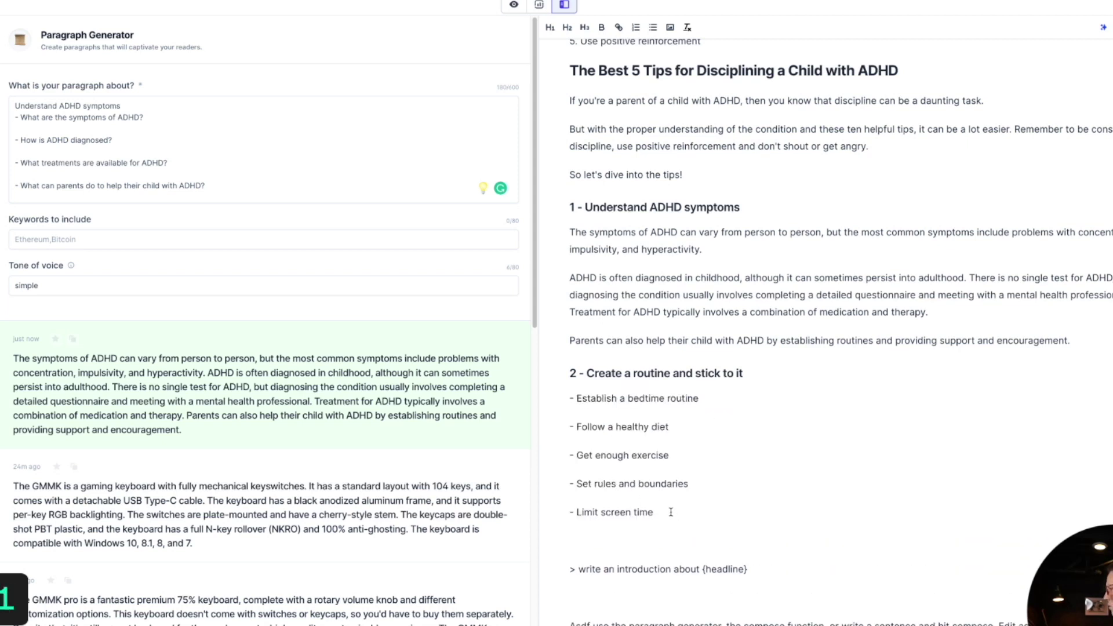
pyautogui.moveTo(670, 512); pyautogui.dragTo(553, 400)
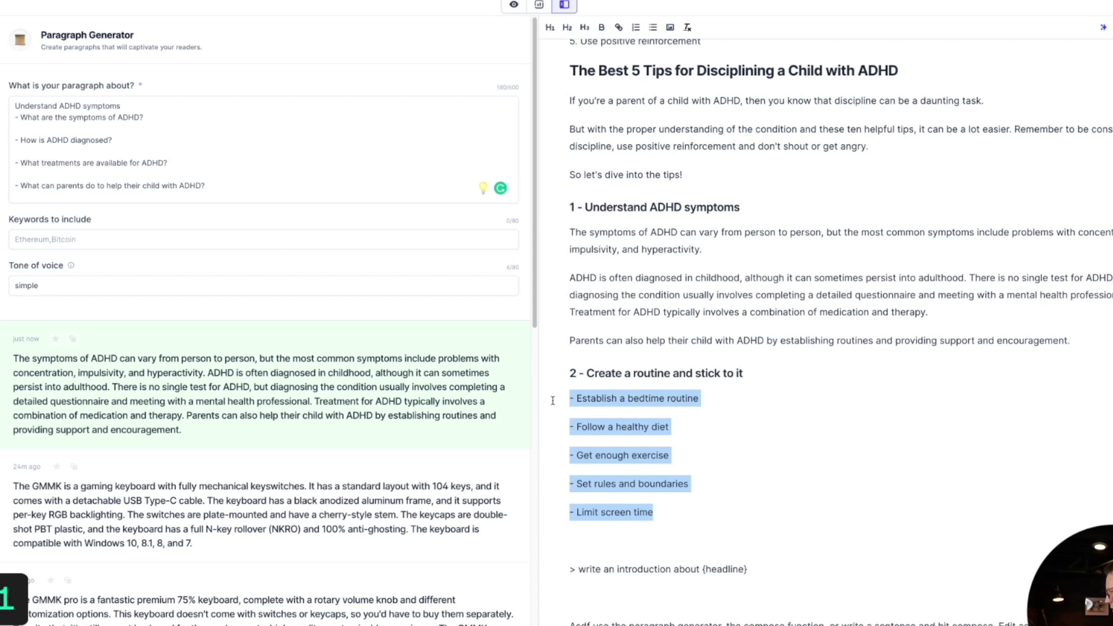
pyautogui.press('BackSpace')
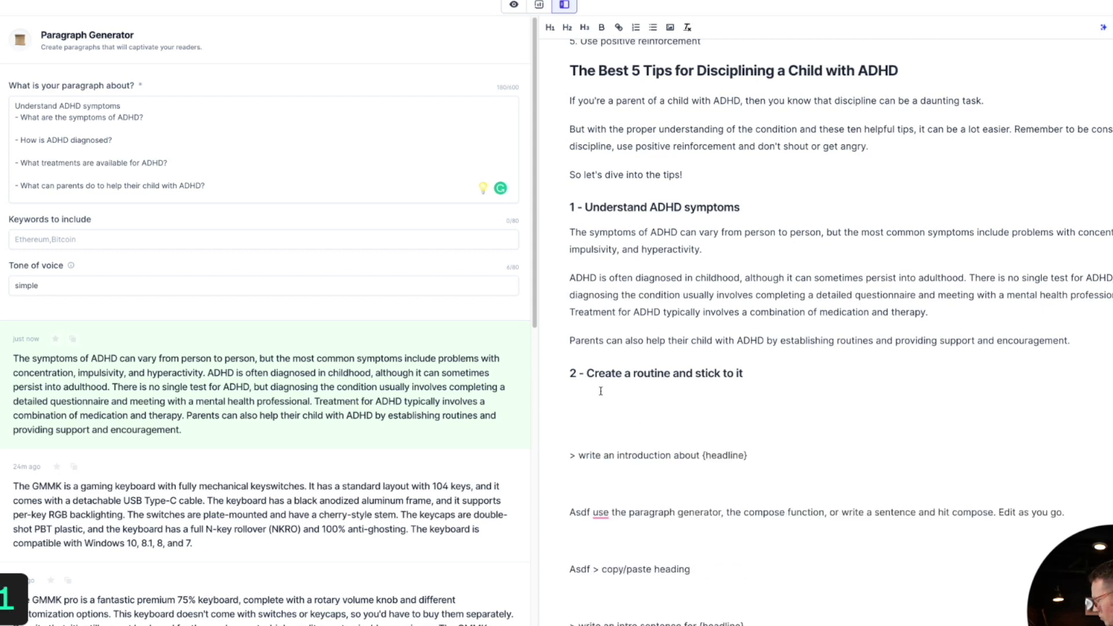
# - Write 'ADHD kids can benefit from having a routine.' plus a second sentence, removing extra generated text
pyautogui.write('ADHD kids can benefit from ha')
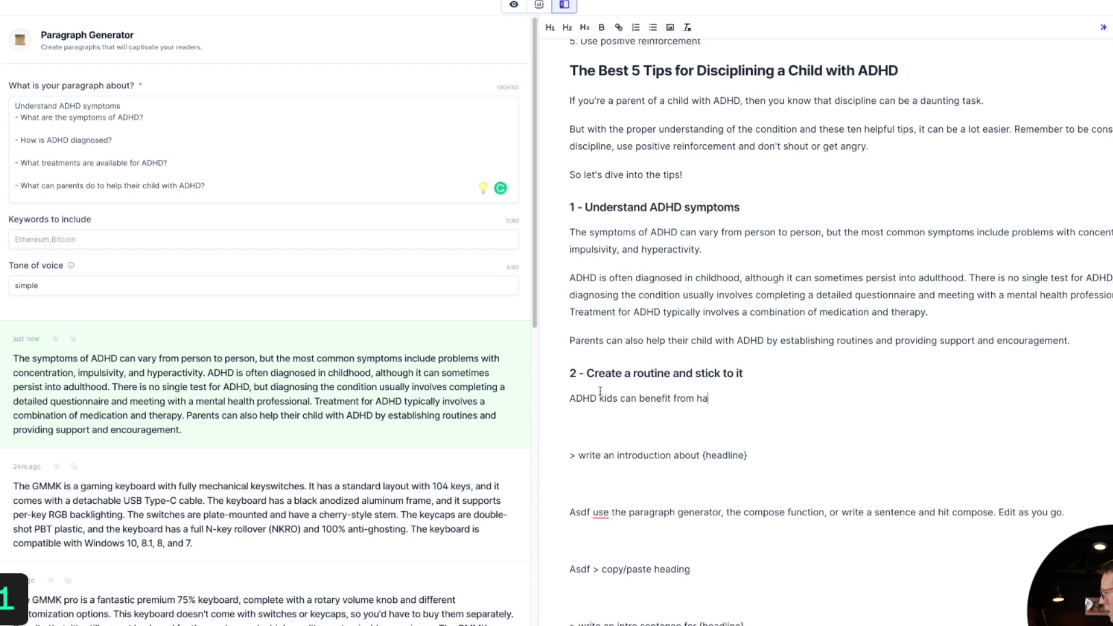
pyautogui.write('ving a routine')
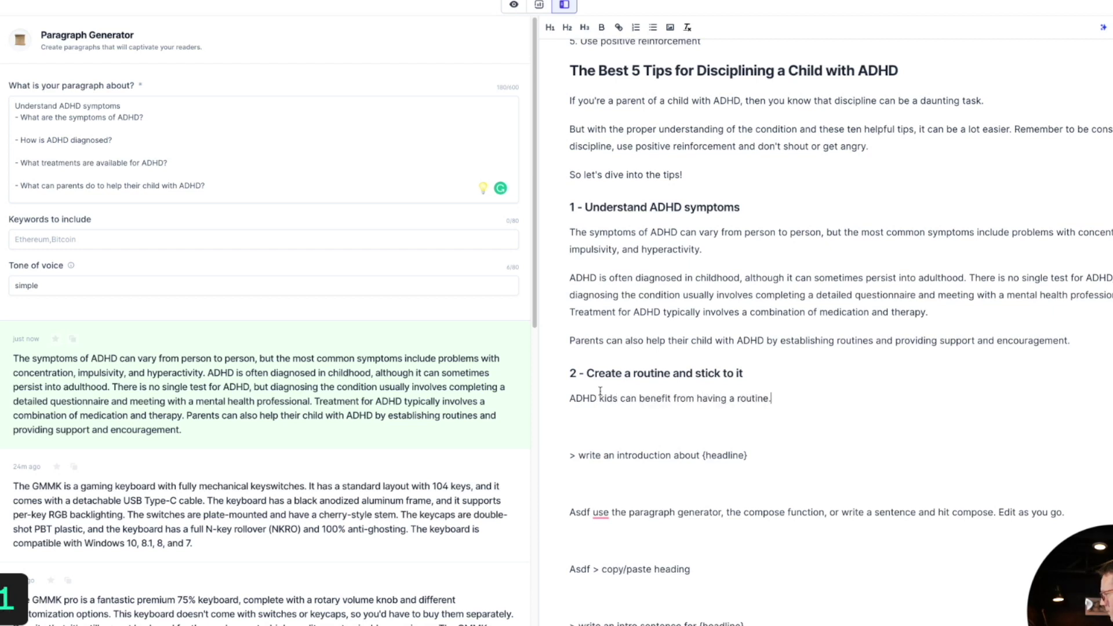
pyautogui.write('.')
pyautogui.press('Return')
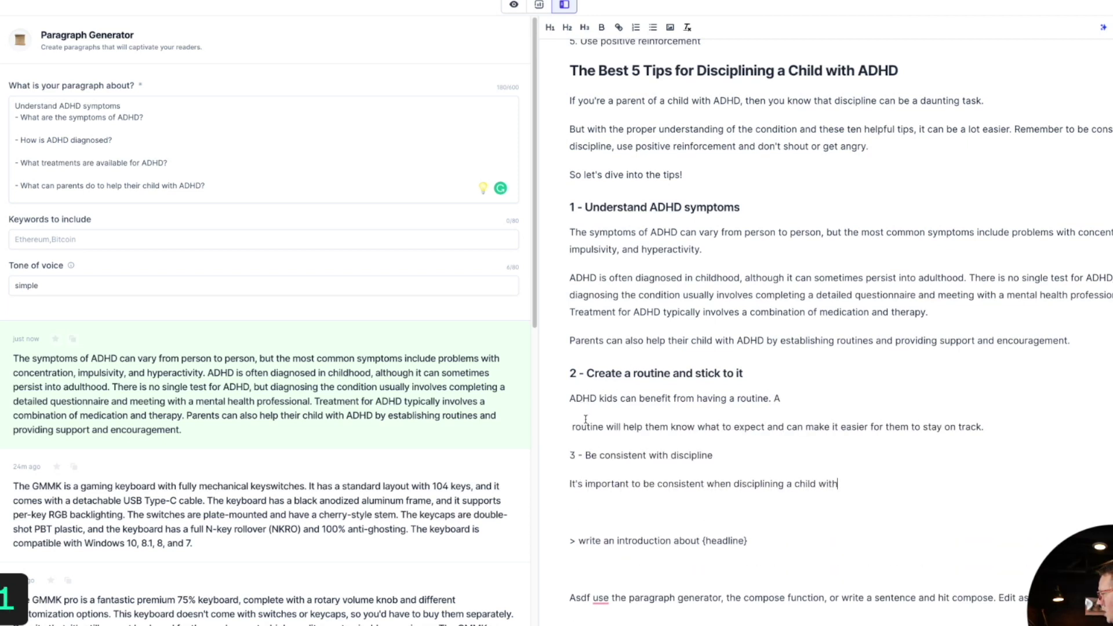
pyautogui.click(573, 426)
pyautogui.write('A')
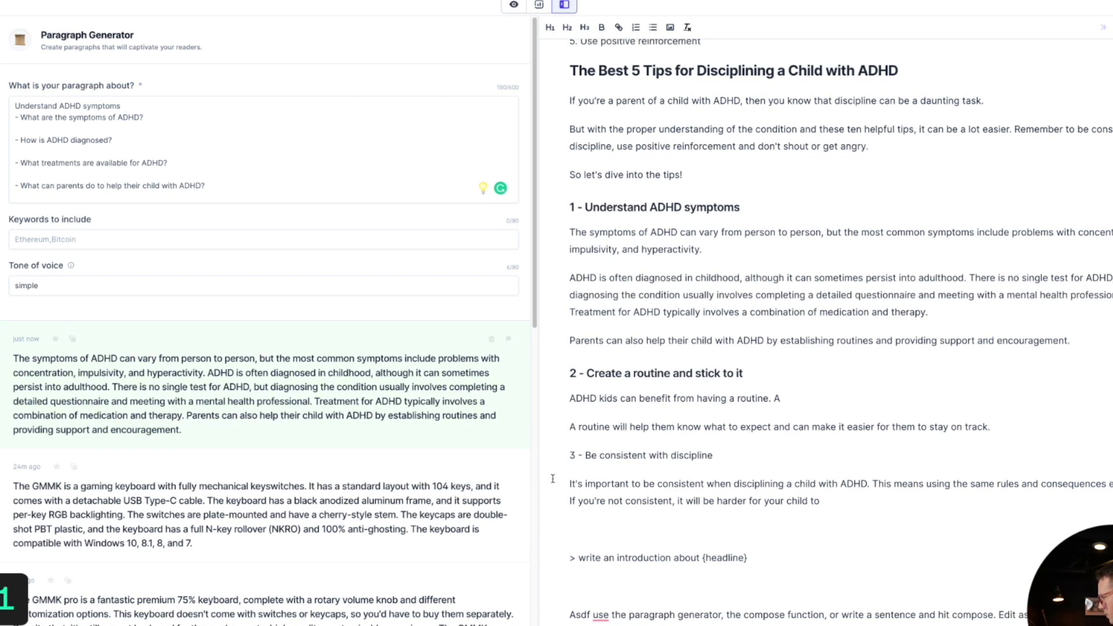
pyautogui.moveTo(569, 455); pyautogui.dragTo(859, 521)
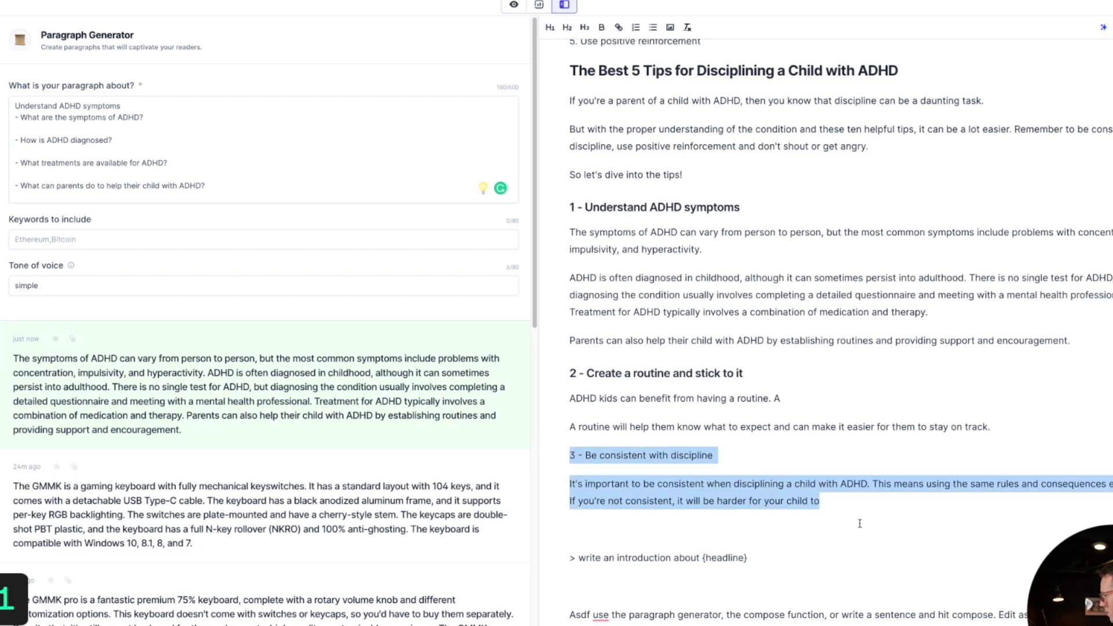
pyautogui.press('BackSpace')
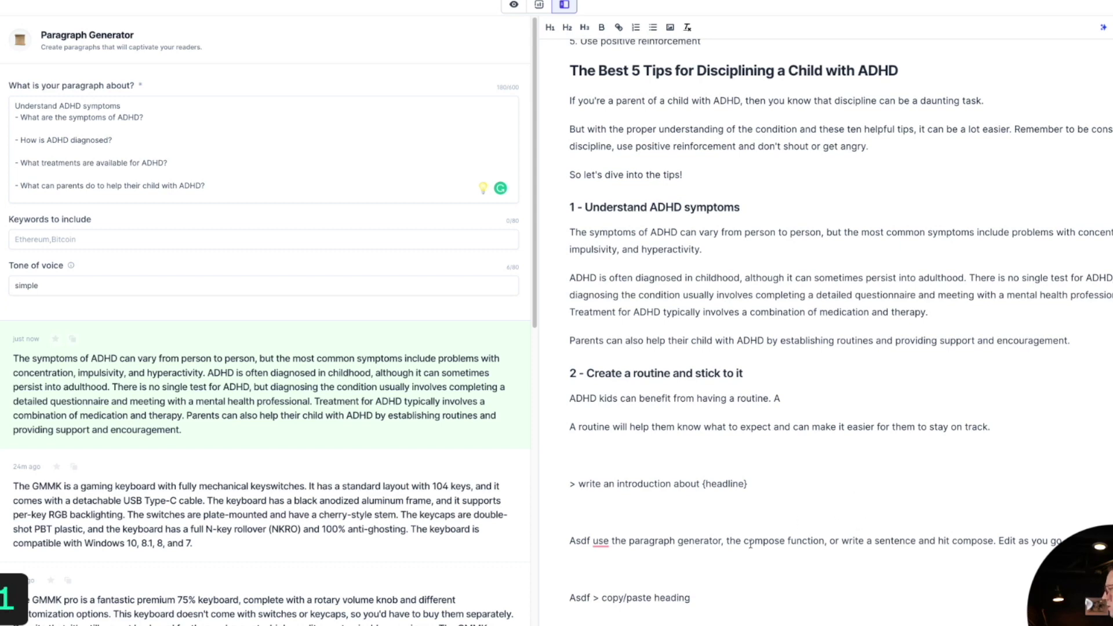
pyautogui.moveTo(728, 599); pyautogui.dragTo(570, 484)
# - Clear leftover prompt lines and make '3 - Be consistent with discipline' an H2 subheading
pyautogui.press('BackSpace')
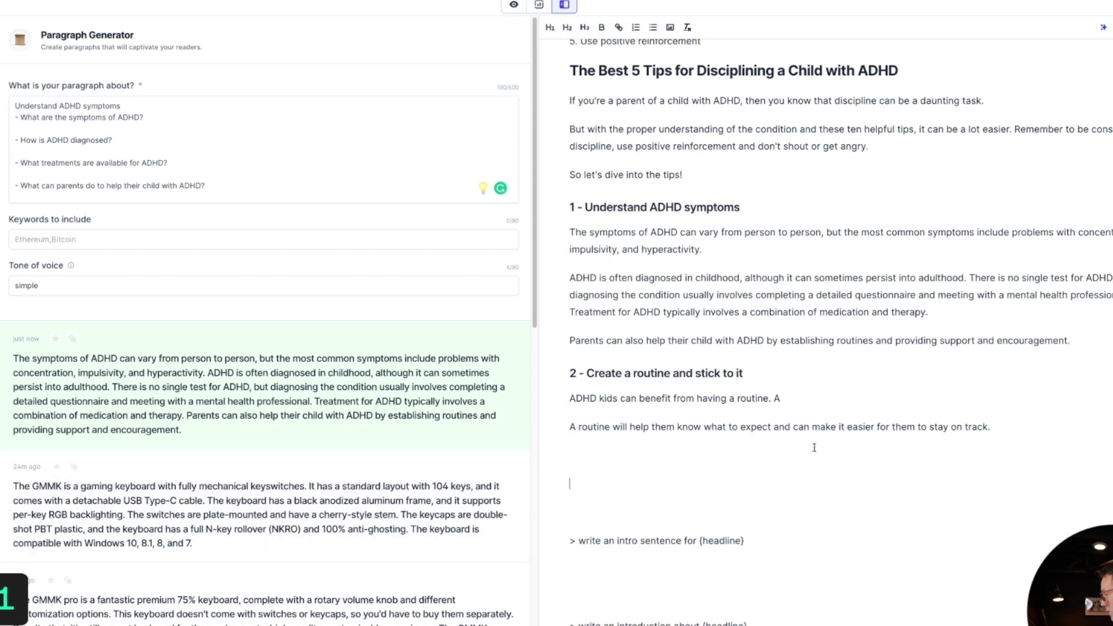
pyautogui.scroll(3, 803, 426)
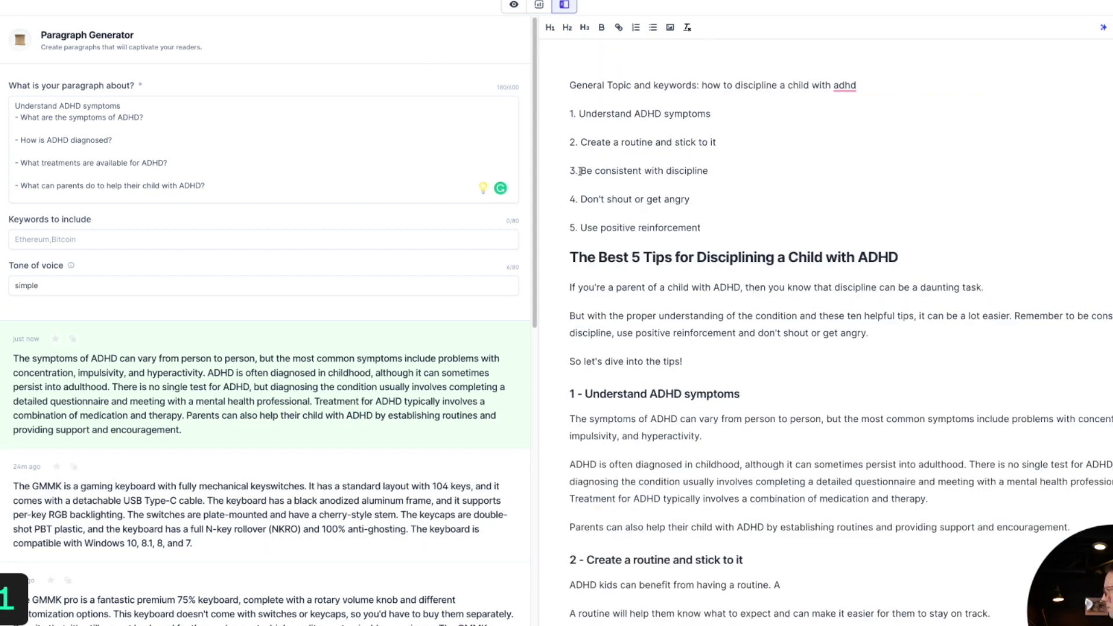
pyautogui.moveTo(580, 170); pyautogui.dragTo(731, 166)
pyautogui.hotkey('ctrl', 'c')
pyautogui.scroll(-4, 731, 201)
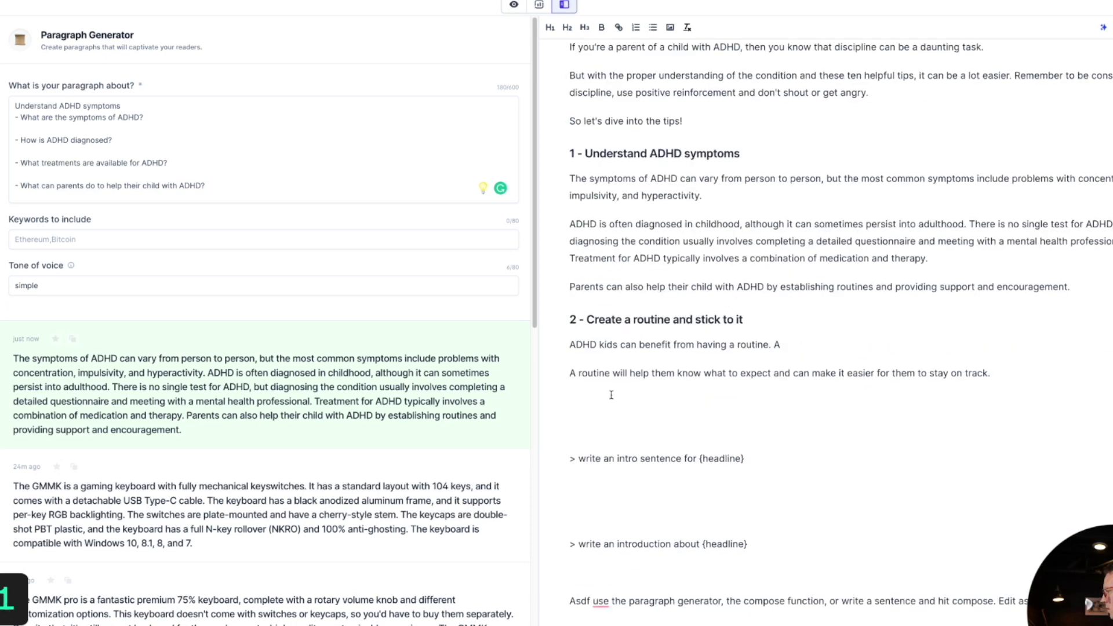
pyautogui.hotkey('ctrl', 'v')
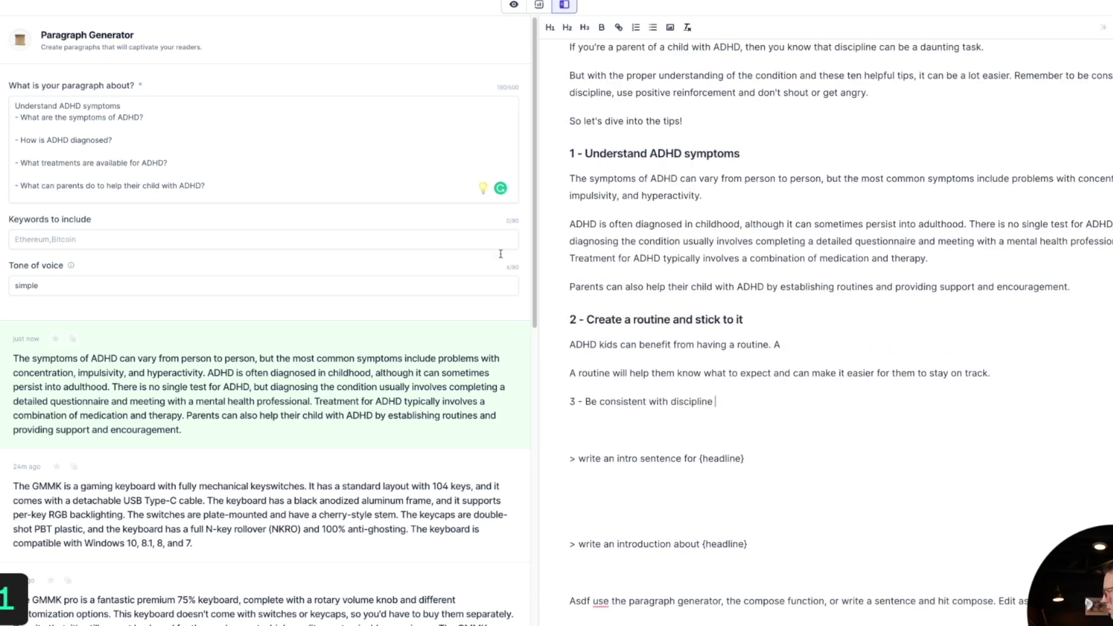
pyautogui.click(567, 29)
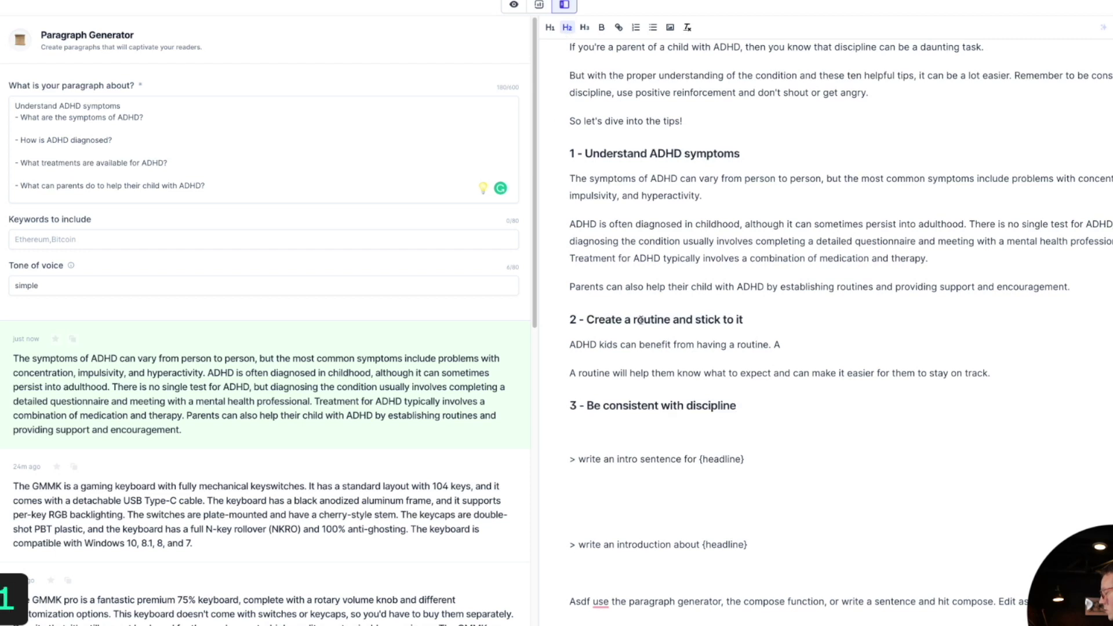
# - Fill the intro prompt with the heading, generate intro text, then delete the generated paragraphs
pyautogui.click(666, 446)
pyautogui.moveTo(696, 459); pyautogui.dragTo(748, 459)
pyautogui.hotkey('ctrl', 'v')
pyautogui.click(683, 430)
pyautogui.press('BackSpace')
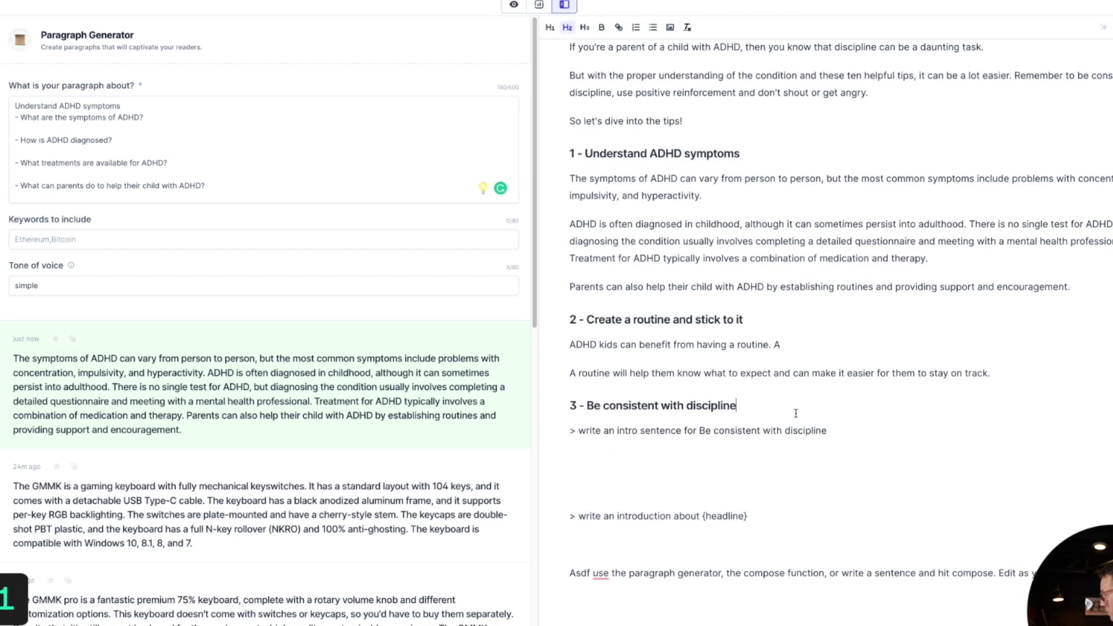
pyautogui.click(861, 429)
pyautogui.tripleClick(861, 429)
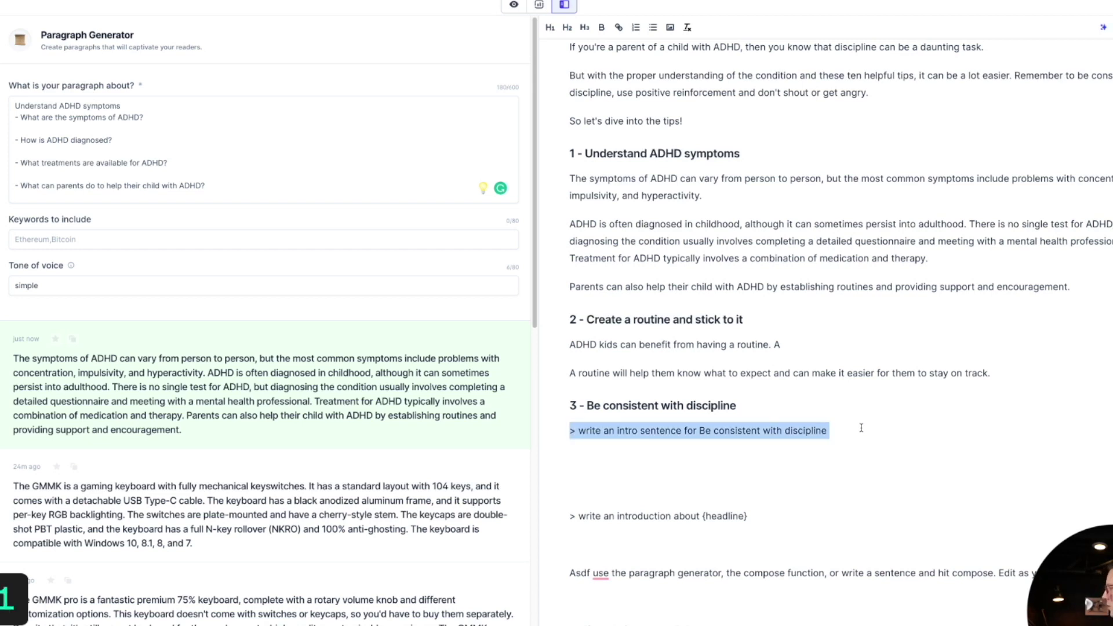
pyautogui.hotkey('ctrl', 'Return')
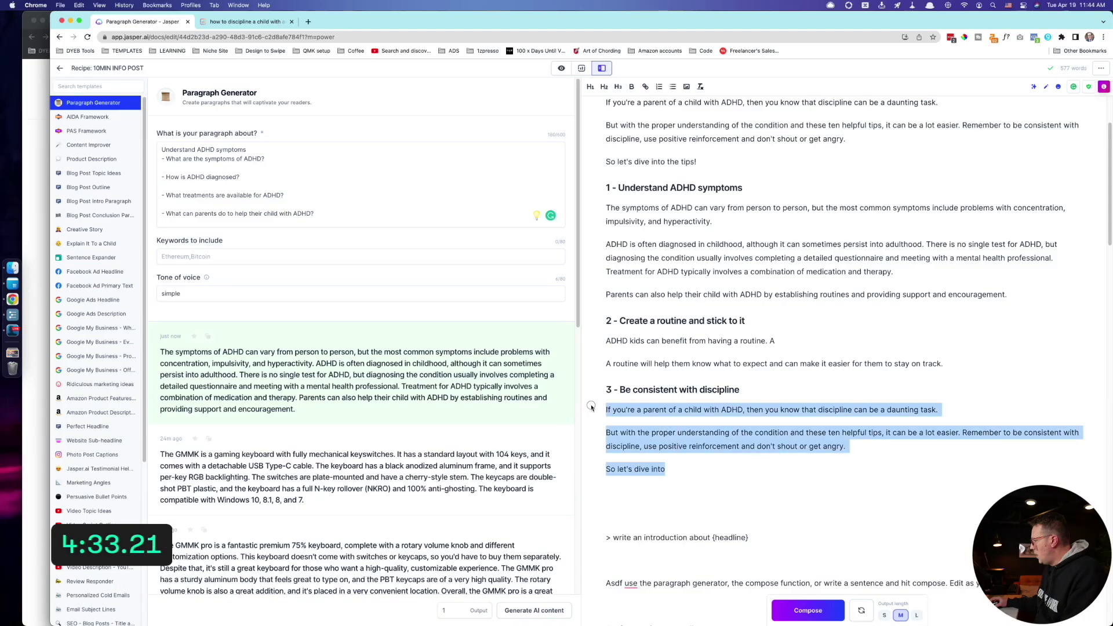
pyautogui.press('BackSpace')
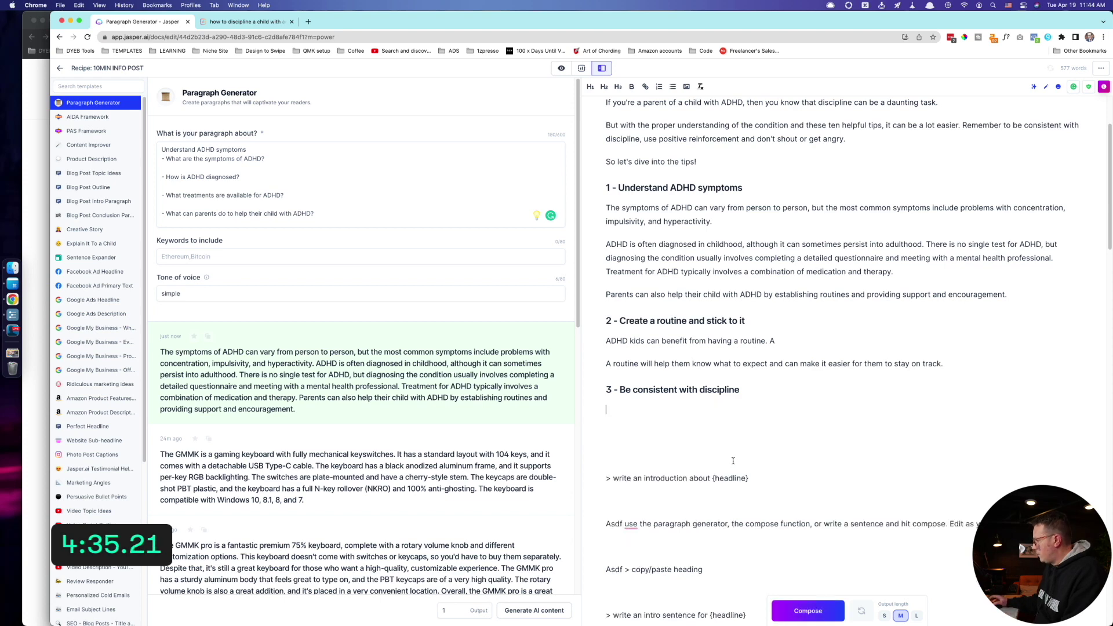
pyautogui.moveTo(690, 598); pyautogui.dragTo(620, 442)
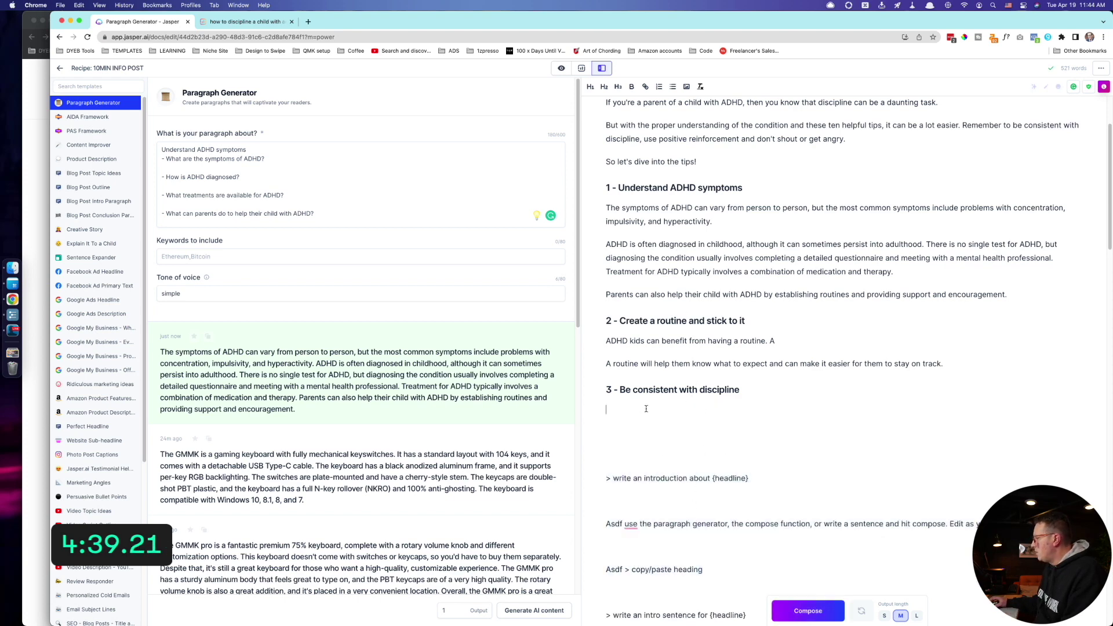
# - Add the list-of-subtopics prompt under heading 3 with its title filled in, and generate subtopics
pyautogui.scroll(-2, 677, 552)
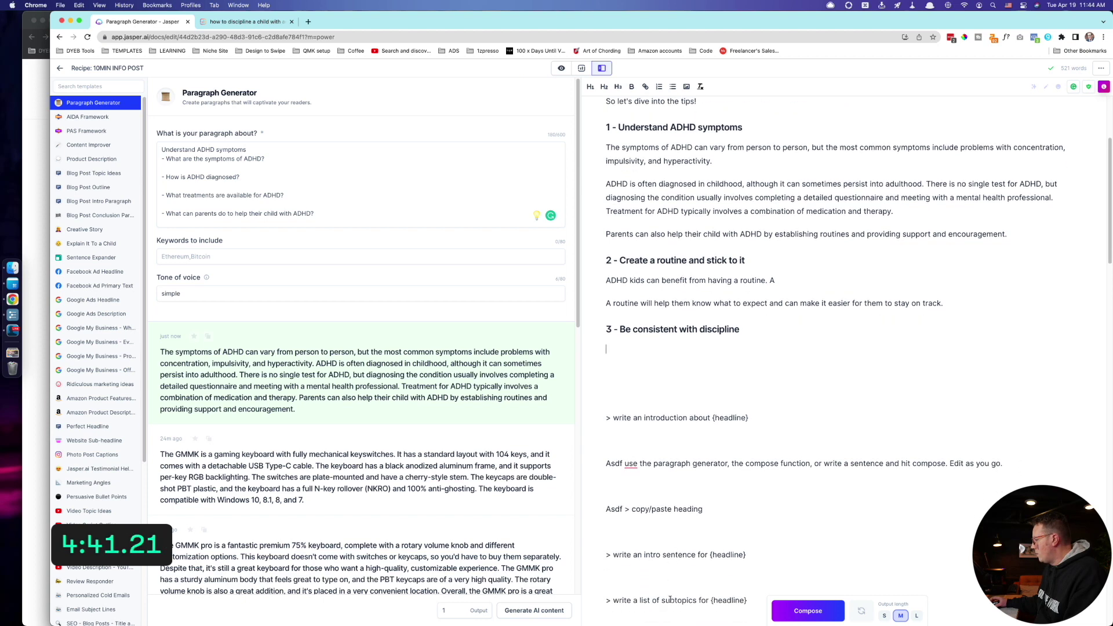
pyautogui.tripleClick(669, 600)
pyautogui.press('super+c')
pyautogui.click(638, 350)
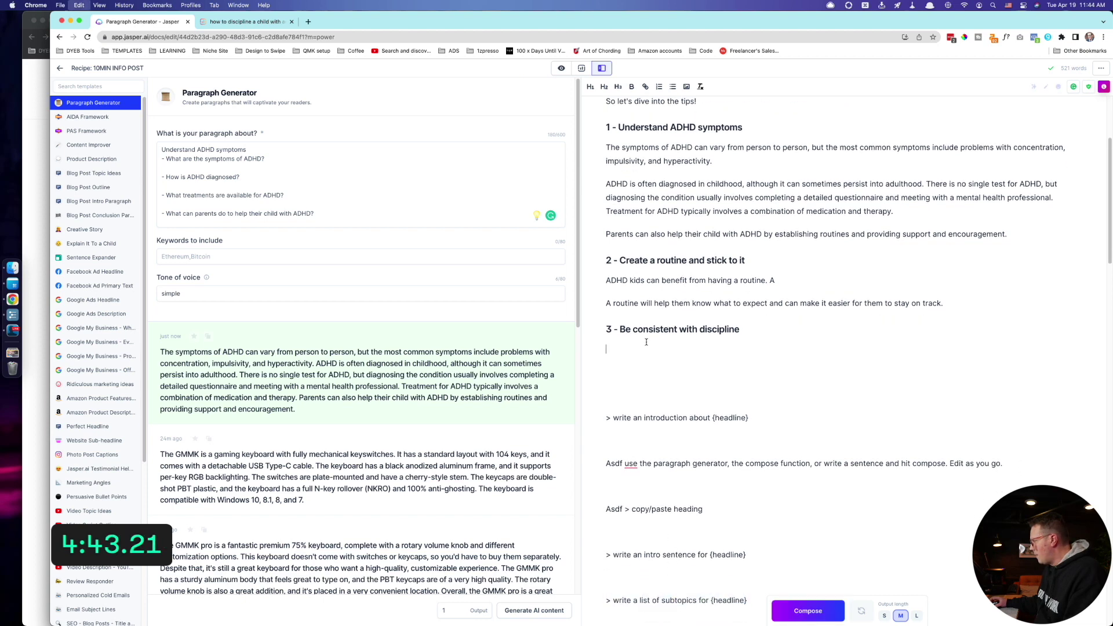
pyautogui.press('super+v')
pyautogui.moveTo(620, 330); pyautogui.dragTo(748, 349)
pyautogui.press('super+c')
pyautogui.press('super+v')
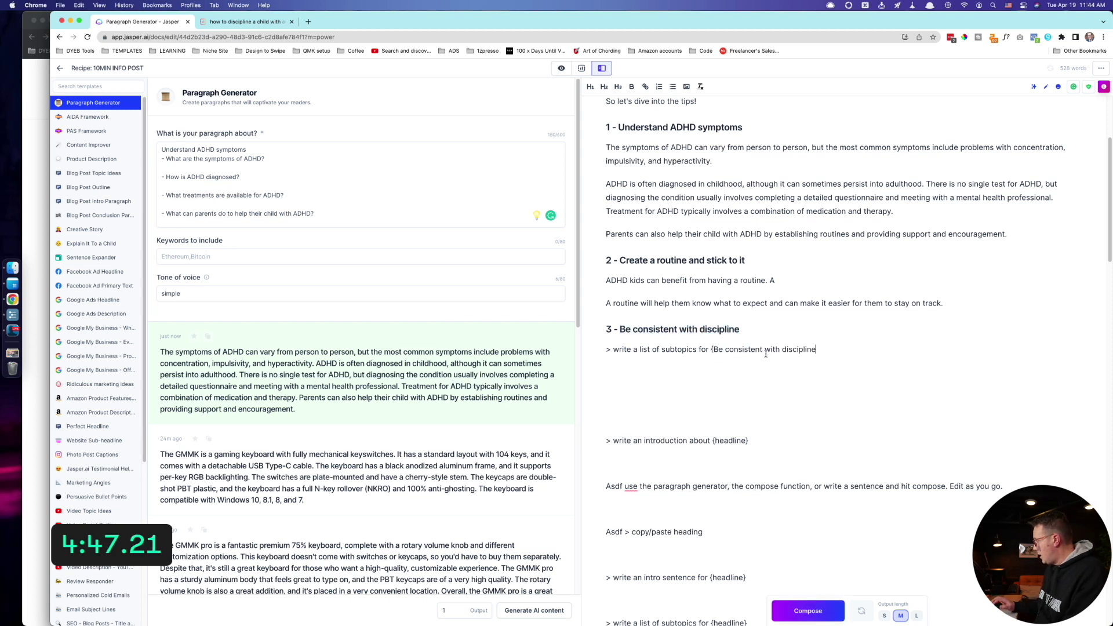
pyautogui.click(716, 350)
pyautogui.press('BackSpace')
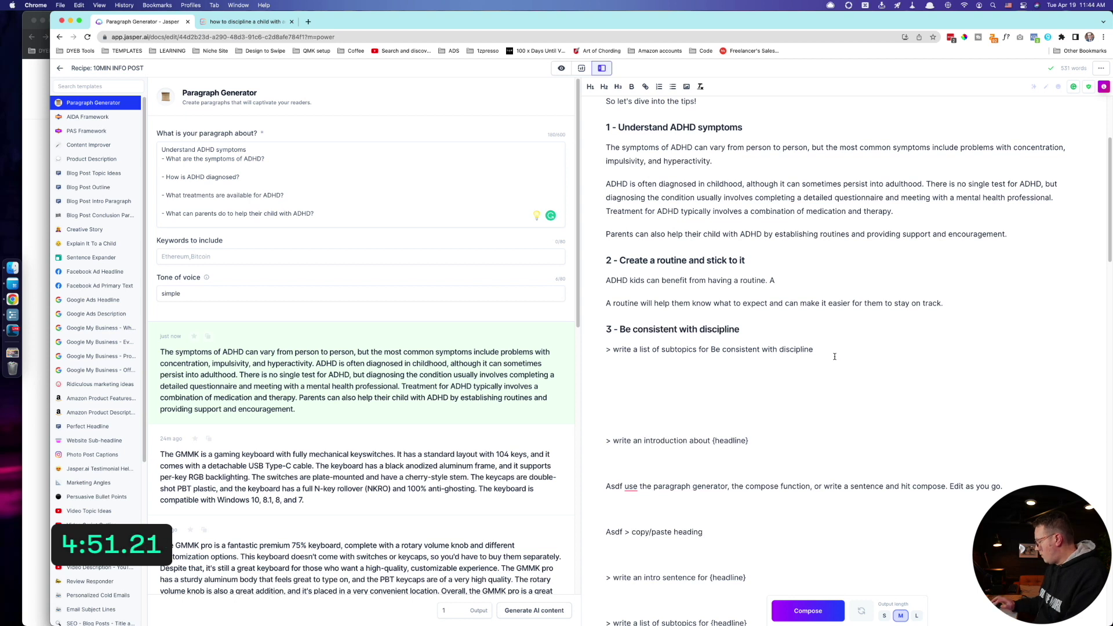
pyautogui.press('super+Return')
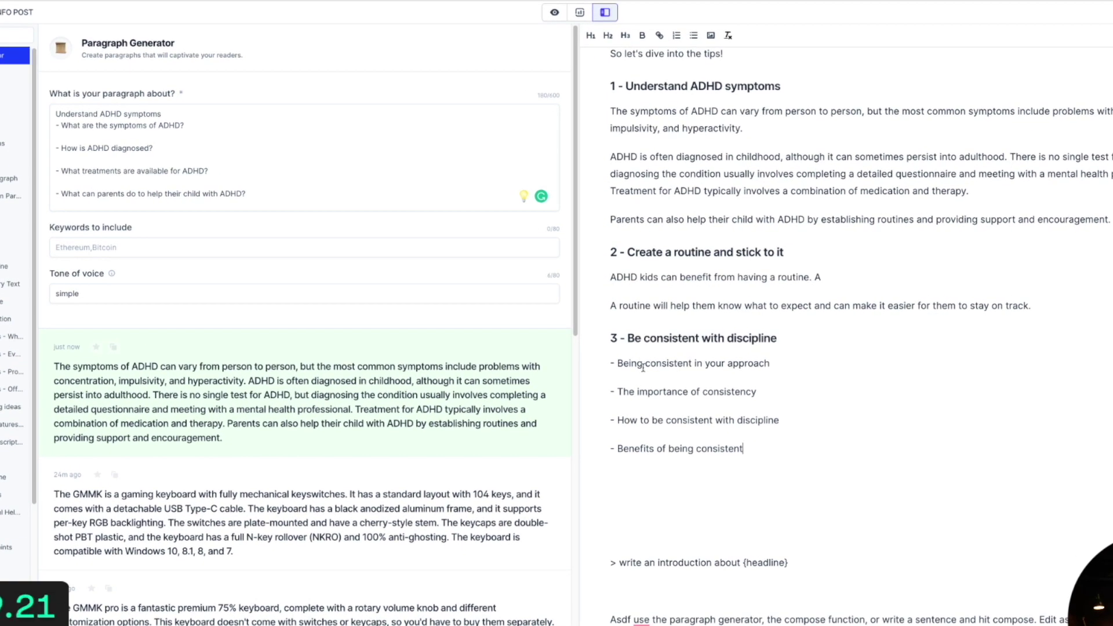
# - Delete the 'Benefits of being consistent' and 'Being consistent in your approach' bullets, keeping two subtopics
pyautogui.moveTo(767, 452); pyautogui.dragTo(597, 438)
pyautogui.press('BackSpace')
pyautogui.press('BackSpace')
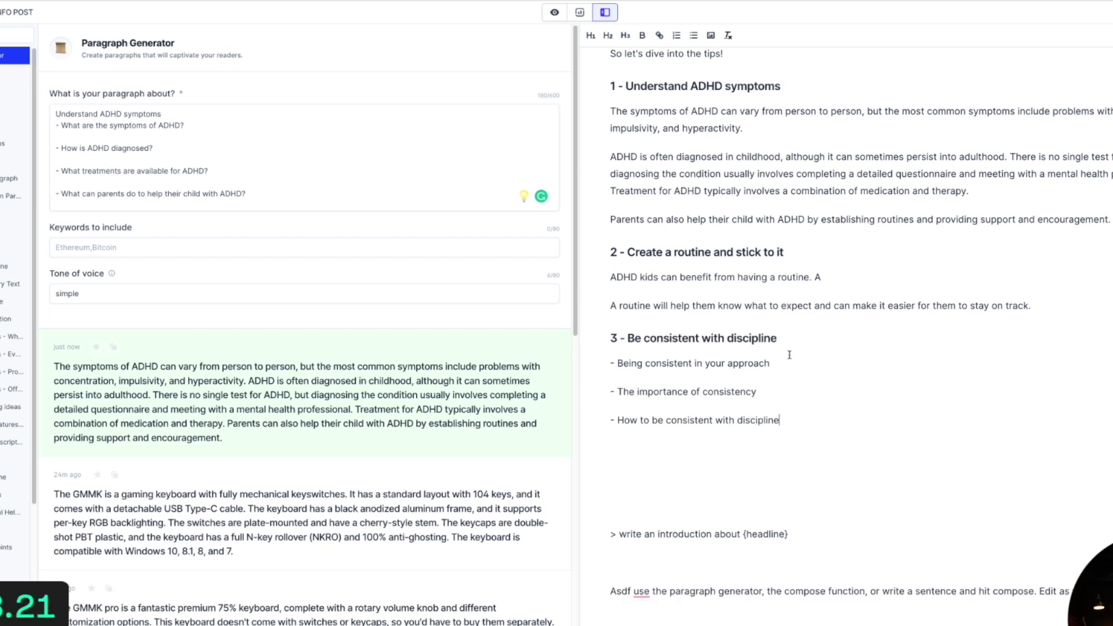
pyautogui.moveTo(778, 364); pyautogui.dragTo(587, 366)
pyautogui.press('BackSpace')
pyautogui.press('Delete')
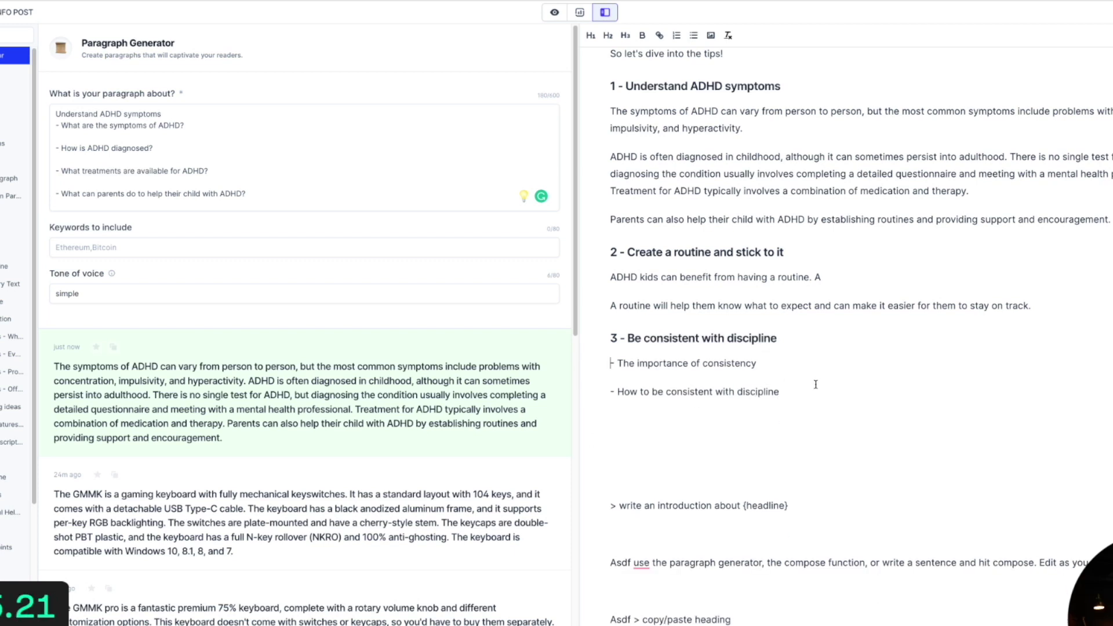
pyautogui.moveTo(815, 384); pyautogui.dragTo(631, 338)
# - Set the Paragraph Generator topic to heading 3 and its subtopics, adding 'for kids with ADHD'
pyautogui.hotkey('ctrl', 'c')
pyautogui.click(139, 142)
pyautogui.hotkey('ctrl', 'a')
pyautogui.hotkey('ctrl', 'v')
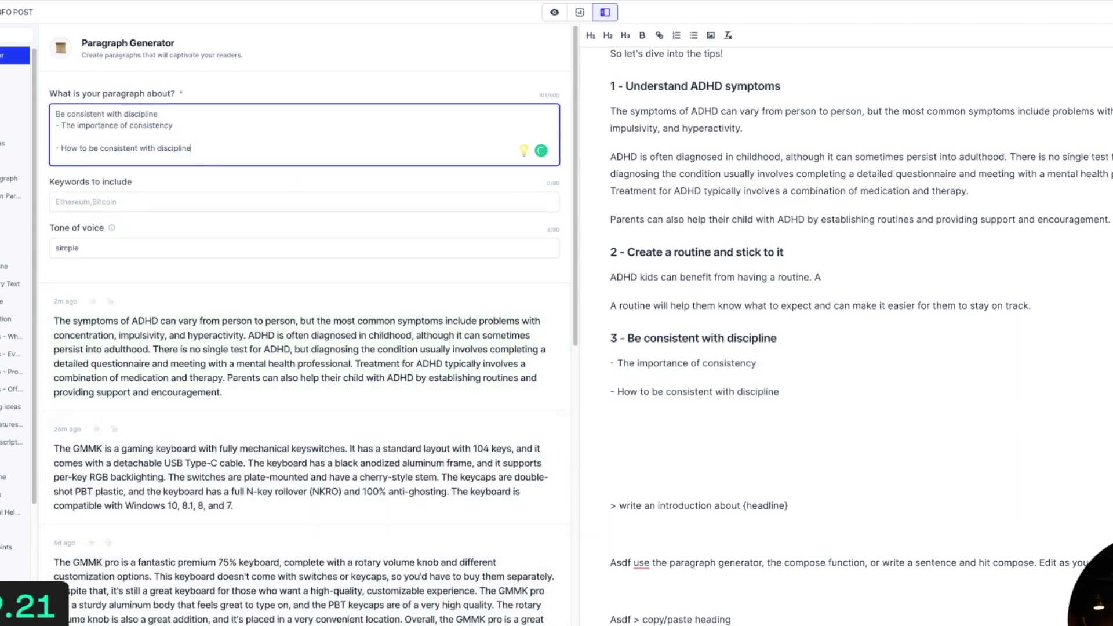
pyautogui.click(184, 115)
pyautogui.write('for kids with ADHD')
# - Remove the subtopic bullets from under heading 3
pyautogui.click(825, 333)
pyautogui.press('Return')
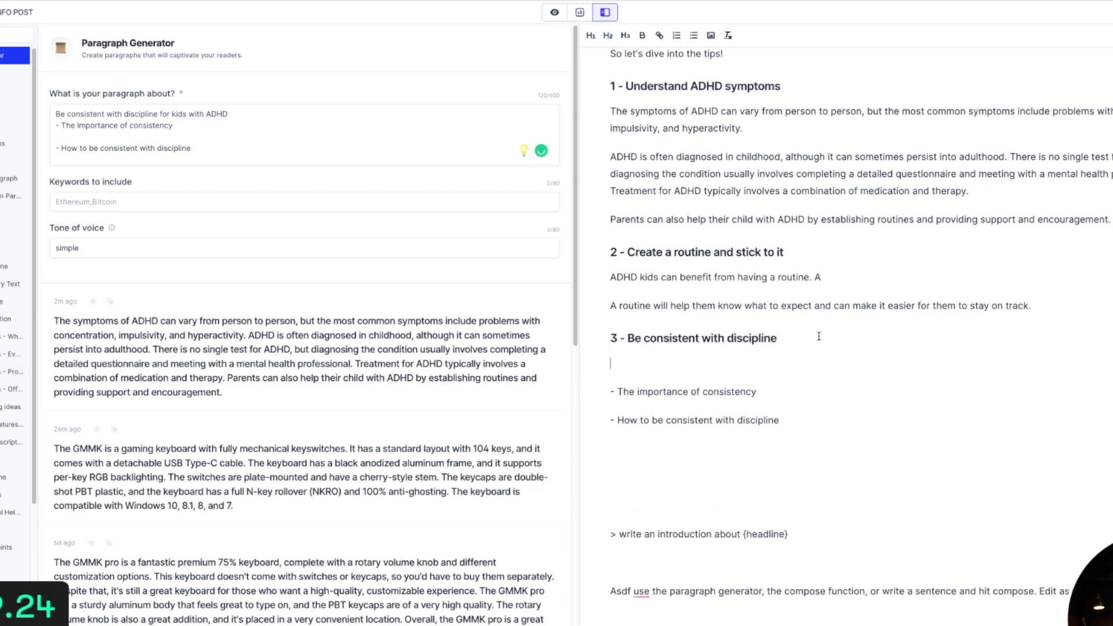
pyautogui.keyDown('shift'); pyautogui.click(667, 521); pyautogui.keyUp('shift')
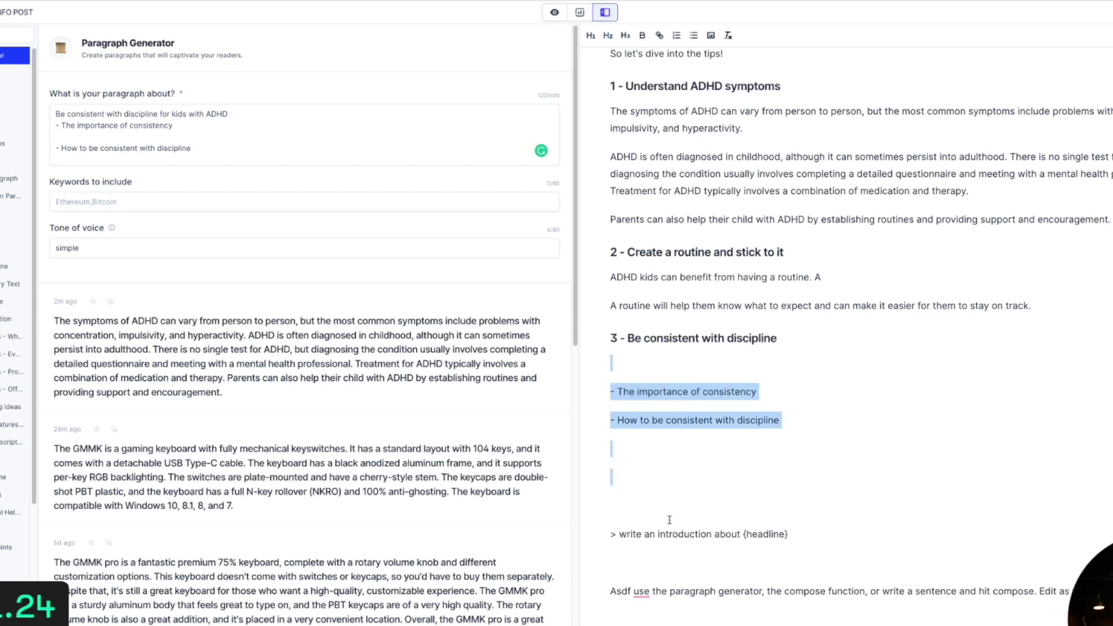
pyautogui.press('BackSpace')
# - Add the H2 subheading '4 - Don't shout or get angry' below section 3
pyautogui.scroll(5, 636, 201)
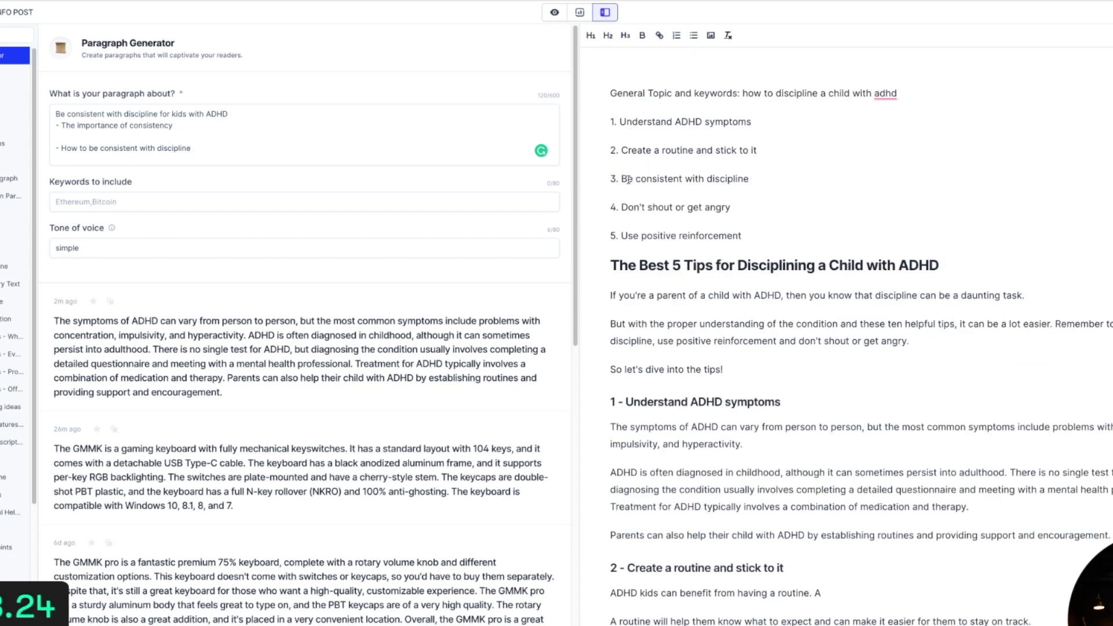
pyautogui.moveTo(620, 206); pyautogui.dragTo(740, 205)
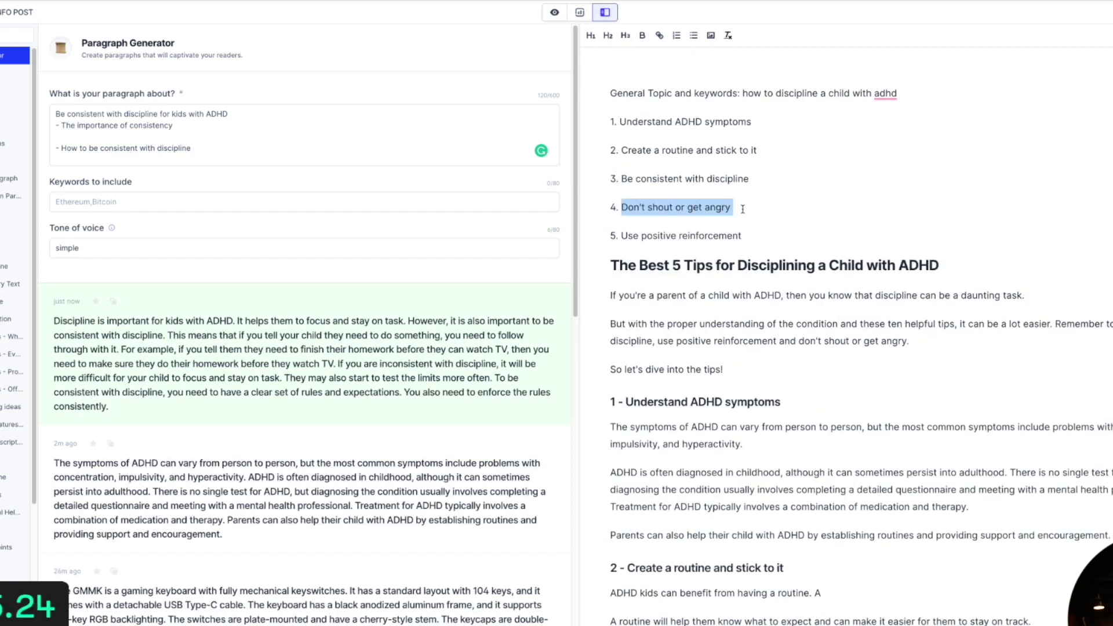
pyautogui.scroll(-6, 744, 327)
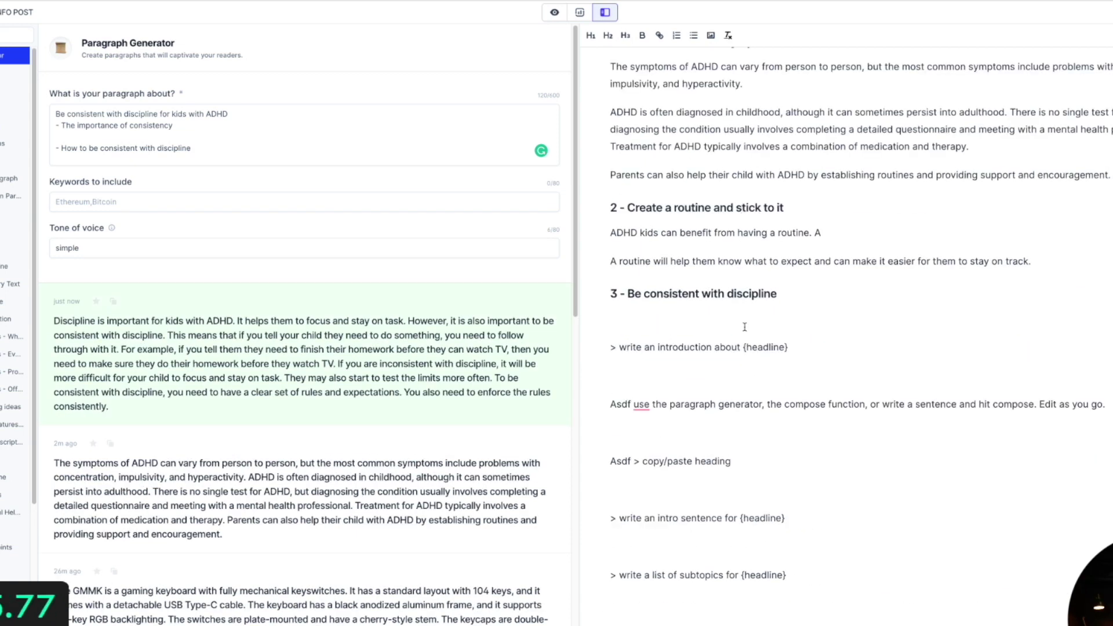
pyautogui.click(705, 320)
pyautogui.press('Return')
pyautogui.press('Return')
pyautogui.press('Return')
pyautogui.press('Return')
pyautogui.hotkey('ctrl', 'v')
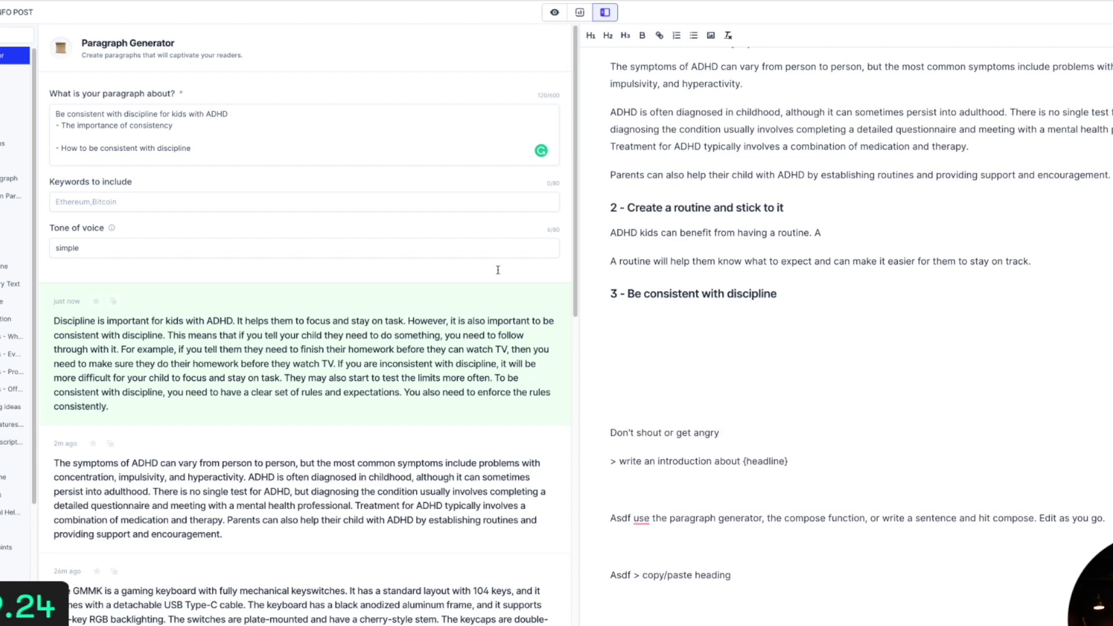
pyautogui.click(611, 432)
pyautogui.write('4 -')
pyautogui.click(608, 36)
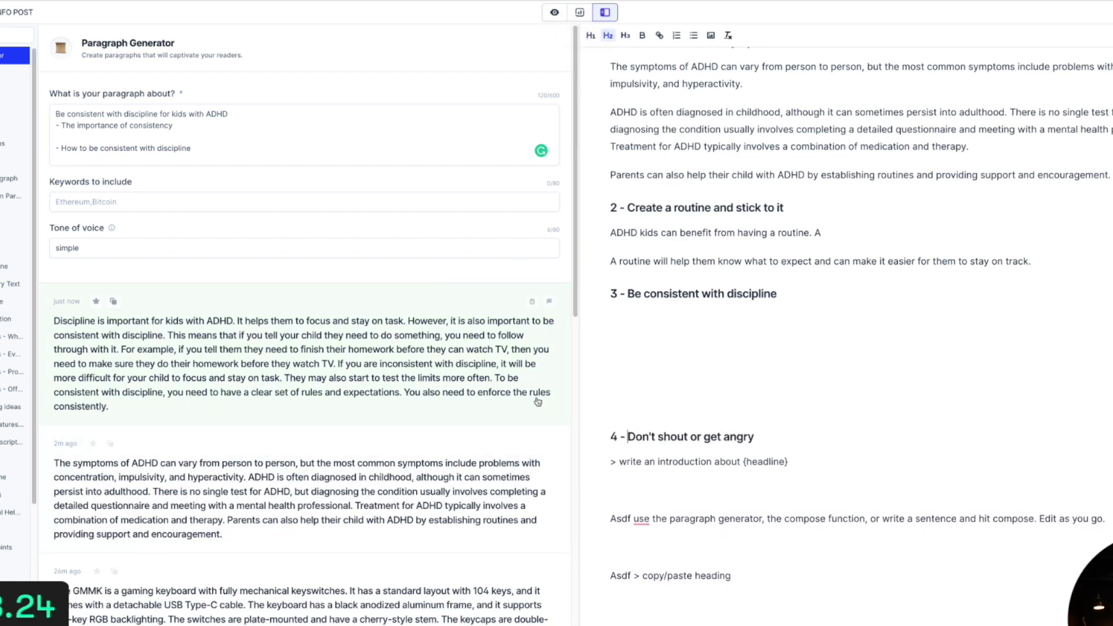
# - Paste the generated consistency text under heading 3, split it into four paragraphs, and add 'habits!'
pyautogui.click(113, 301)
pyautogui.click(676, 313)
pyautogui.hotkey('ctrl', 'v')
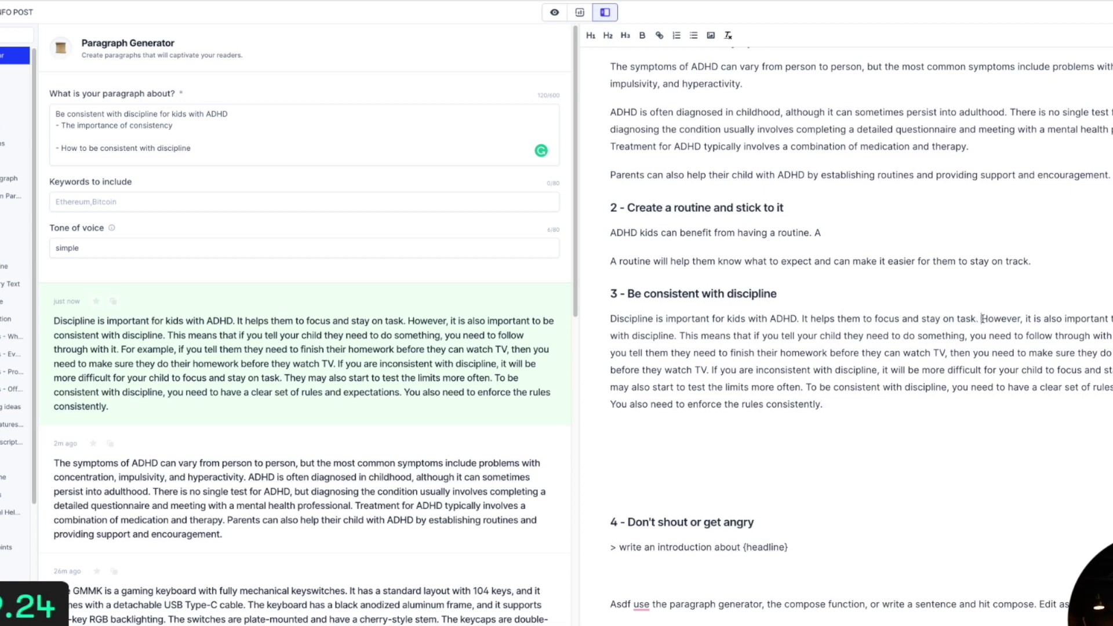
pyautogui.click(981, 318)
pyautogui.press('Return')
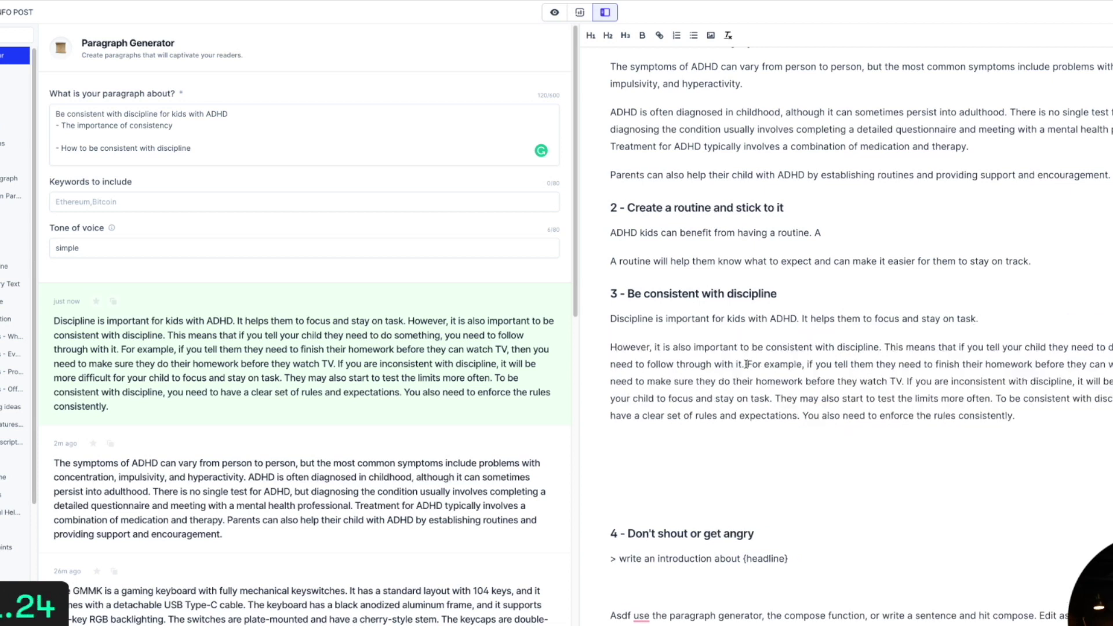
pyautogui.click(908, 381)
pyautogui.press('Return')
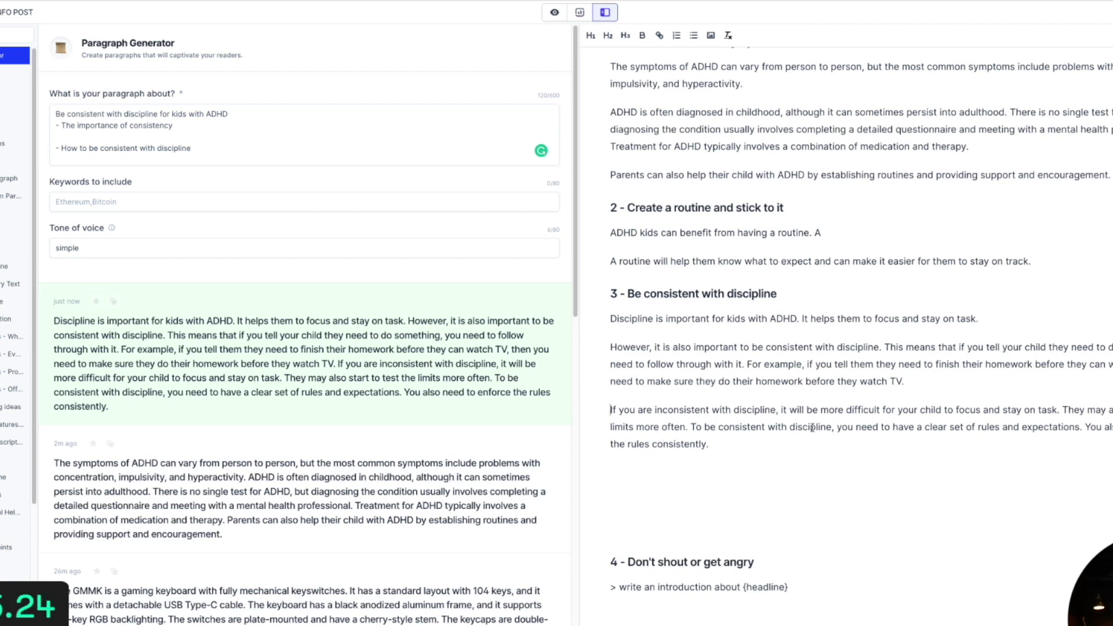
pyautogui.click(1085, 426)
pyautogui.press('Return')
pyautogui.click(855, 457)
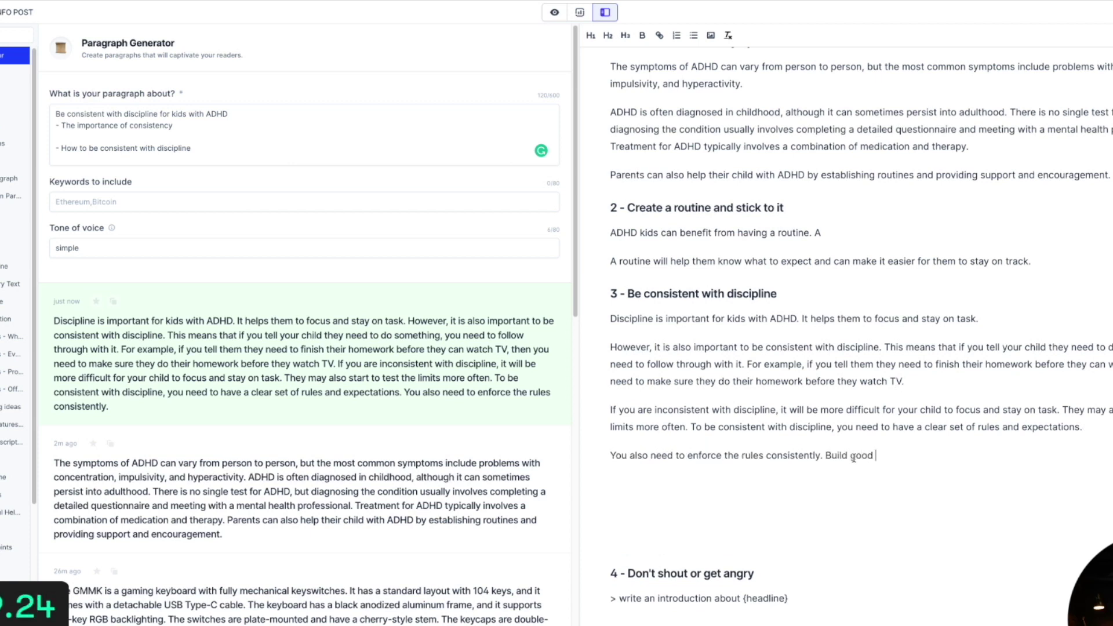
pyautogui.write('habits!')
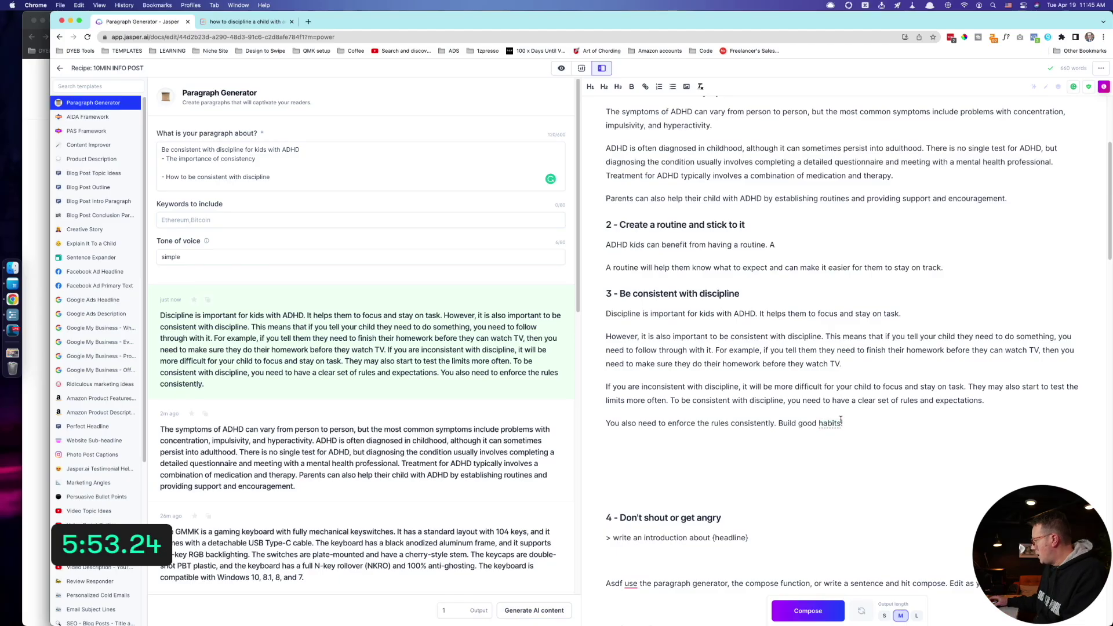
pyautogui.press('Delete')
pyautogui.press('Delete')
pyautogui.press('Delete')
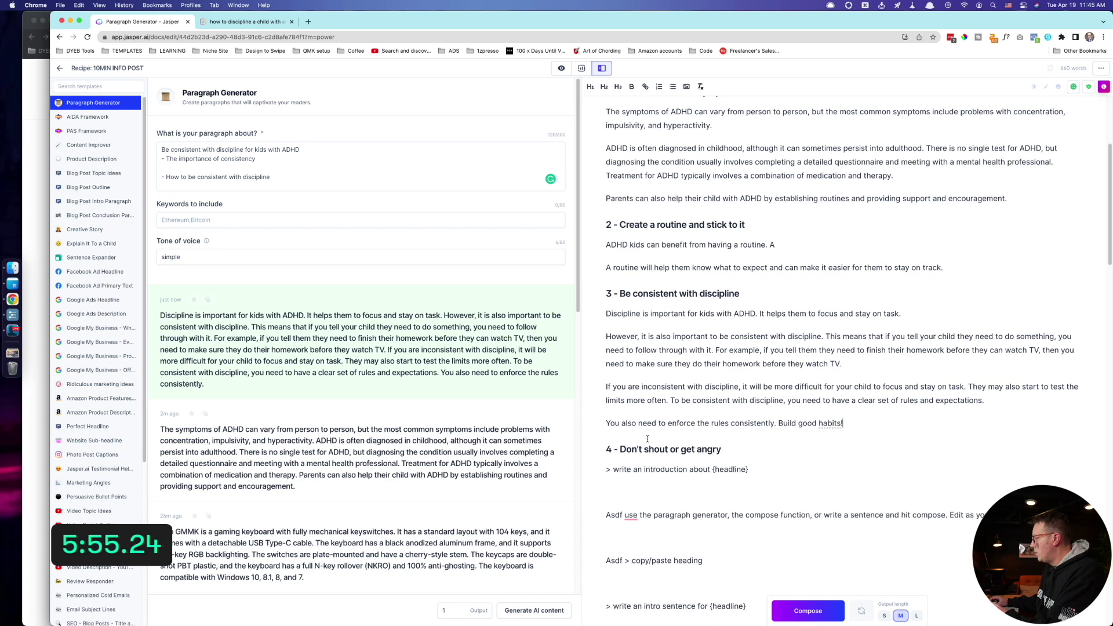
# - Add a subtopics prompt under heading 4 with its title filled in, and generate subtopic bullets
pyautogui.scroll(-3, 648, 470)
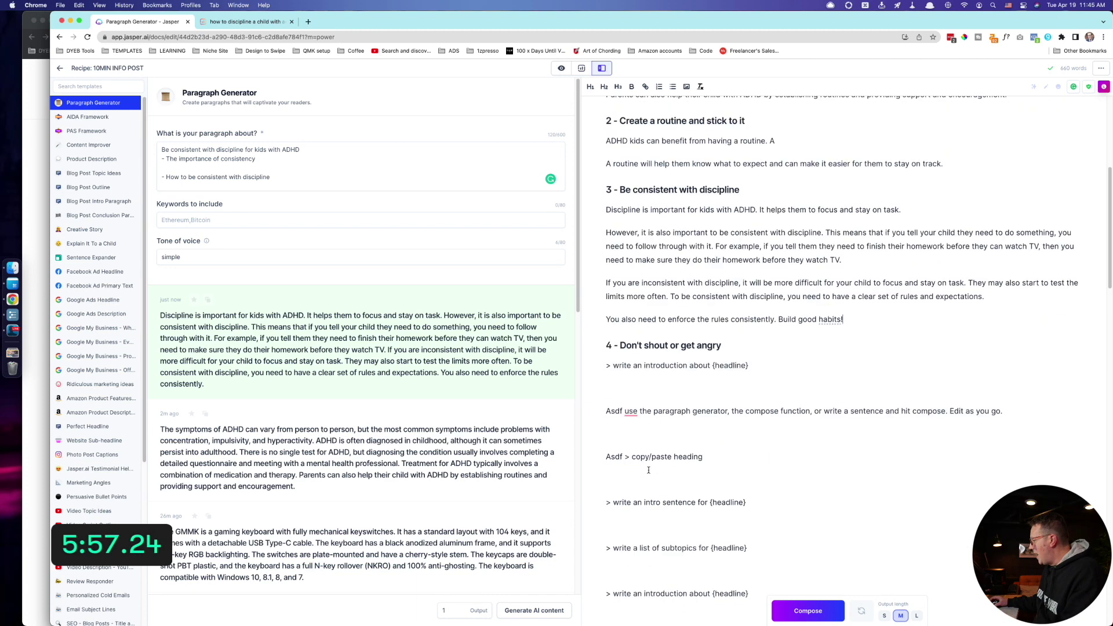
pyautogui.tripleClick(634, 547)
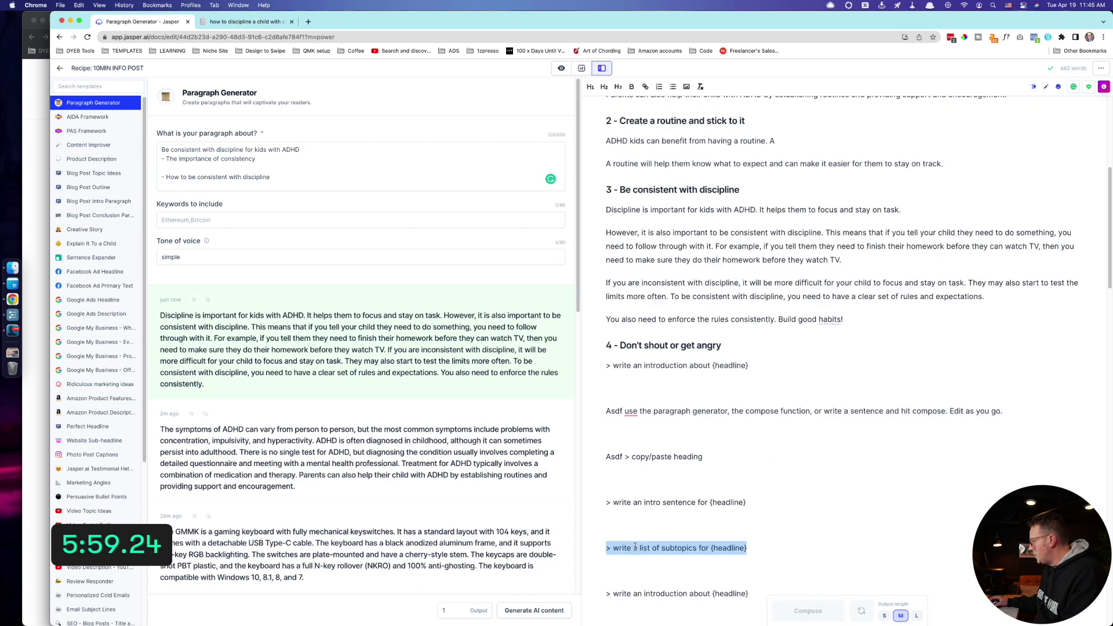
pyautogui.click(762, 348)
pyautogui.press('Return')
pyautogui.press('super+v')
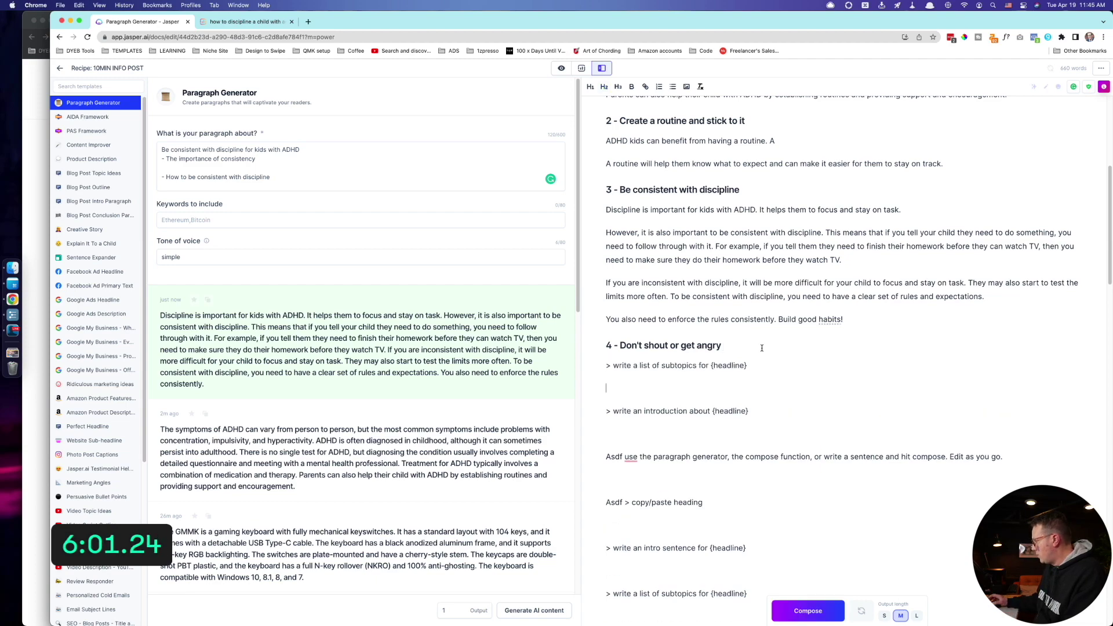
pyautogui.doubleClick(737, 366)
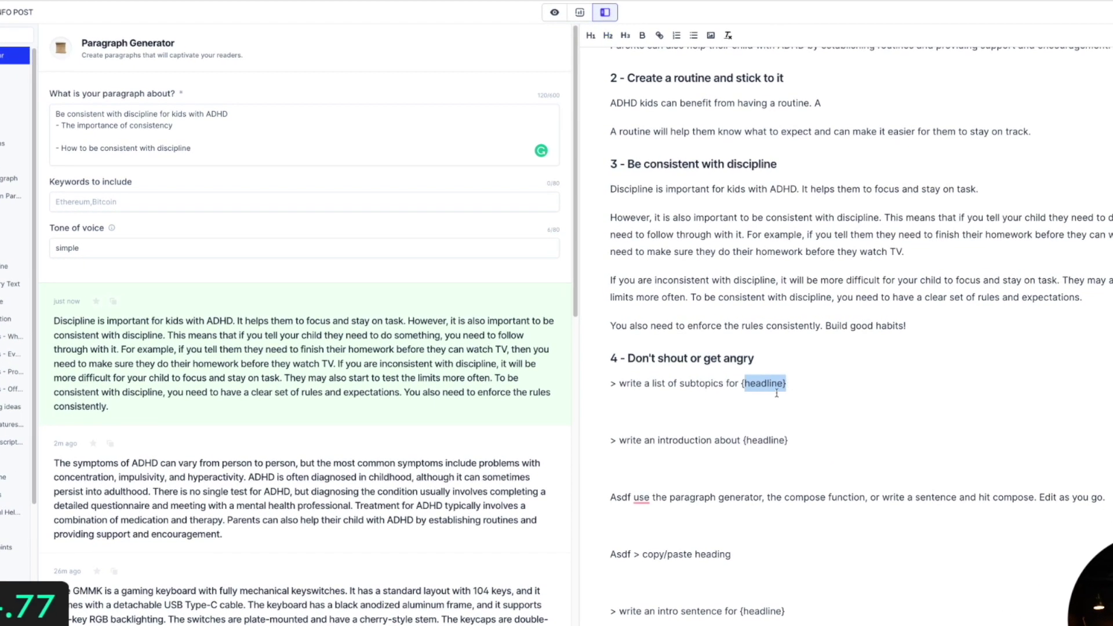
pyautogui.press('BackSpace')
pyautogui.press('super+v')
pyautogui.press('Return')
pyautogui.press('BackSpace')
pyautogui.hotkey('shift', 'Home')
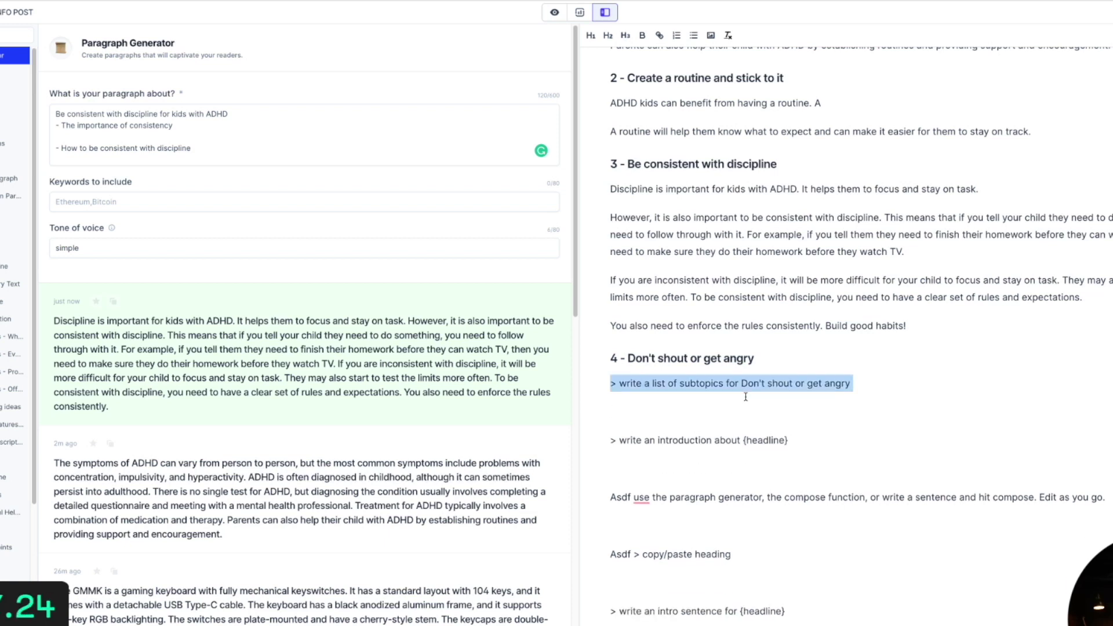
pyautogui.press('super+Tab')
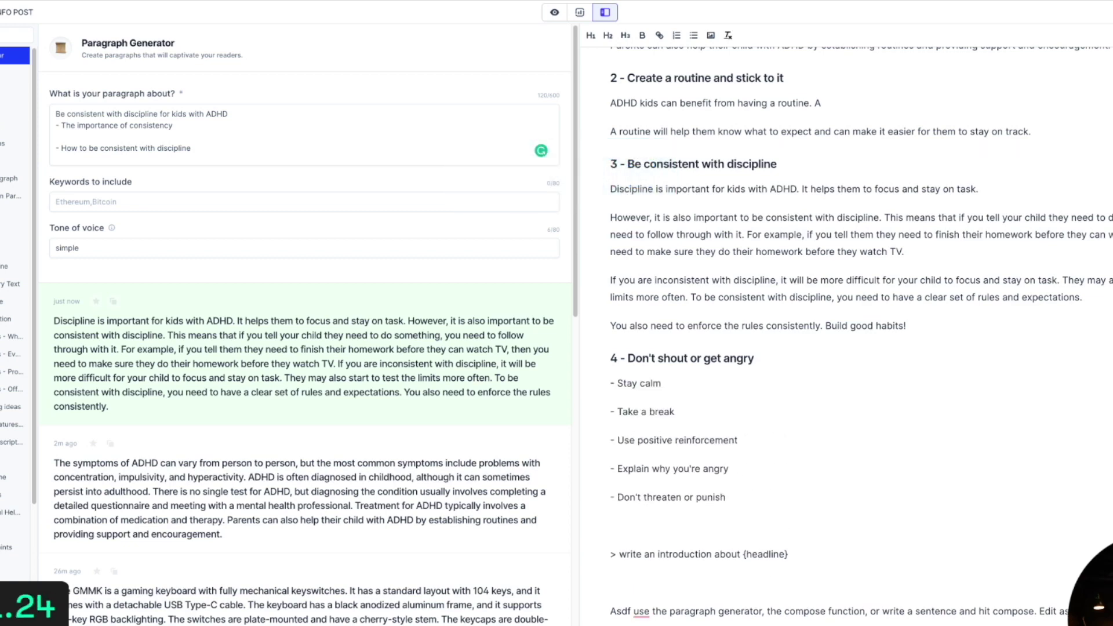
pyautogui.press('super+Tab')
pyautogui.press('super+Tab')
# - Use heading 4 and its bullets as the Paragraph Generator topic, then delete the bullets and prompt lines
pyautogui.moveTo(738, 497); pyautogui.dragTo(624, 359)
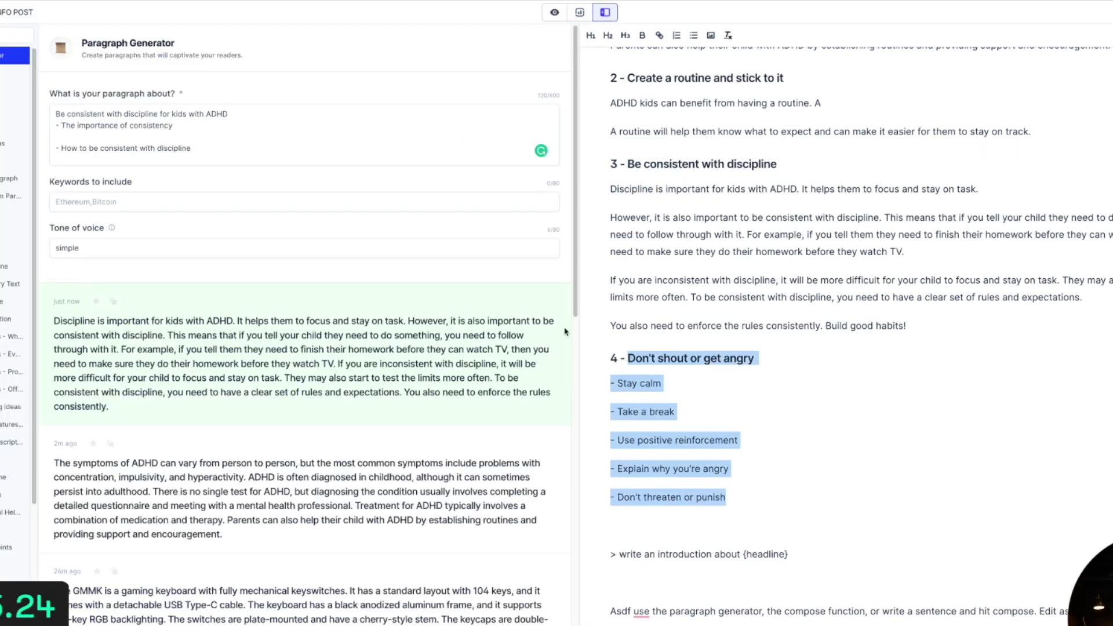
pyautogui.hotkey('ctrl', 'c')
pyautogui.click(197, 136)
pyautogui.hotkey('ctrl', 'a')
pyautogui.hotkey('ctrl', 'v')
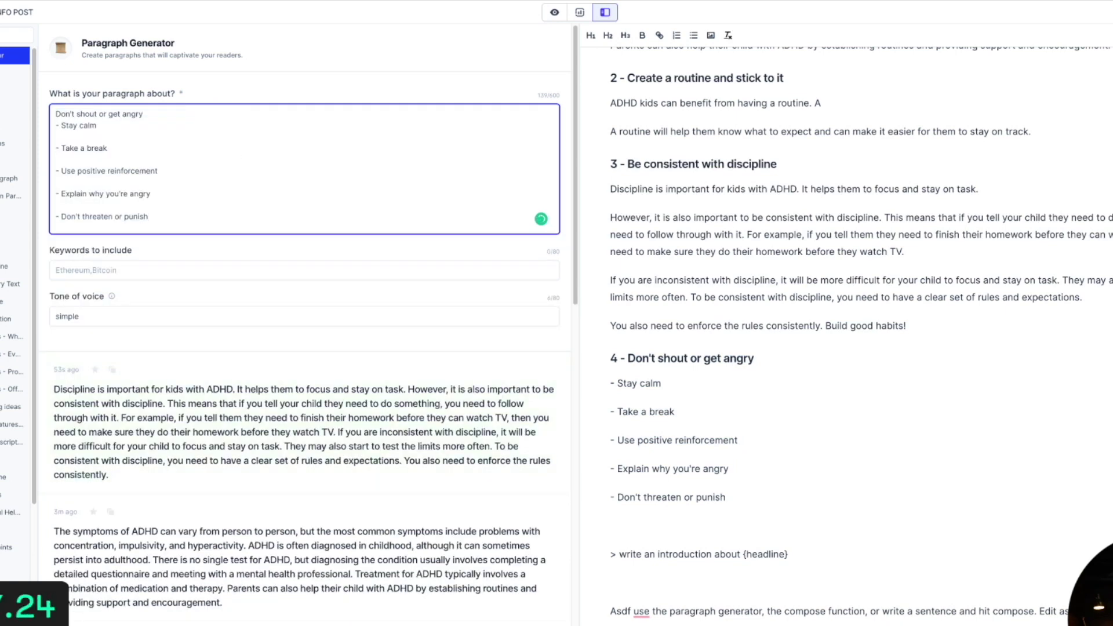
pyautogui.click(612, 383)
pyautogui.moveTo(616, 387); pyautogui.dragTo(811, 609)
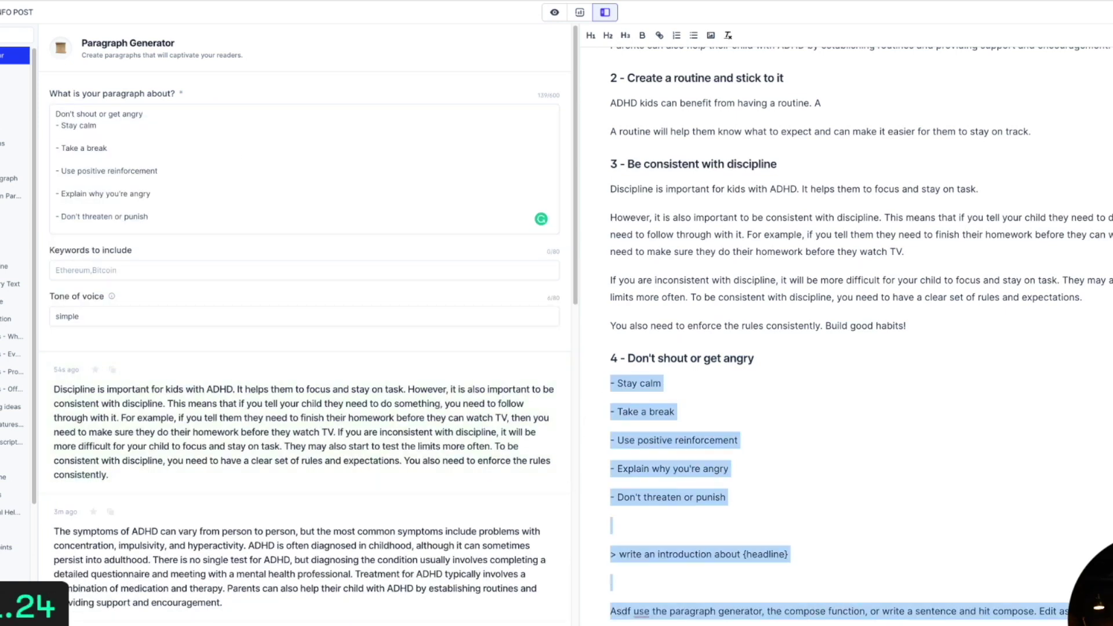
pyautogui.press('BackSpace')
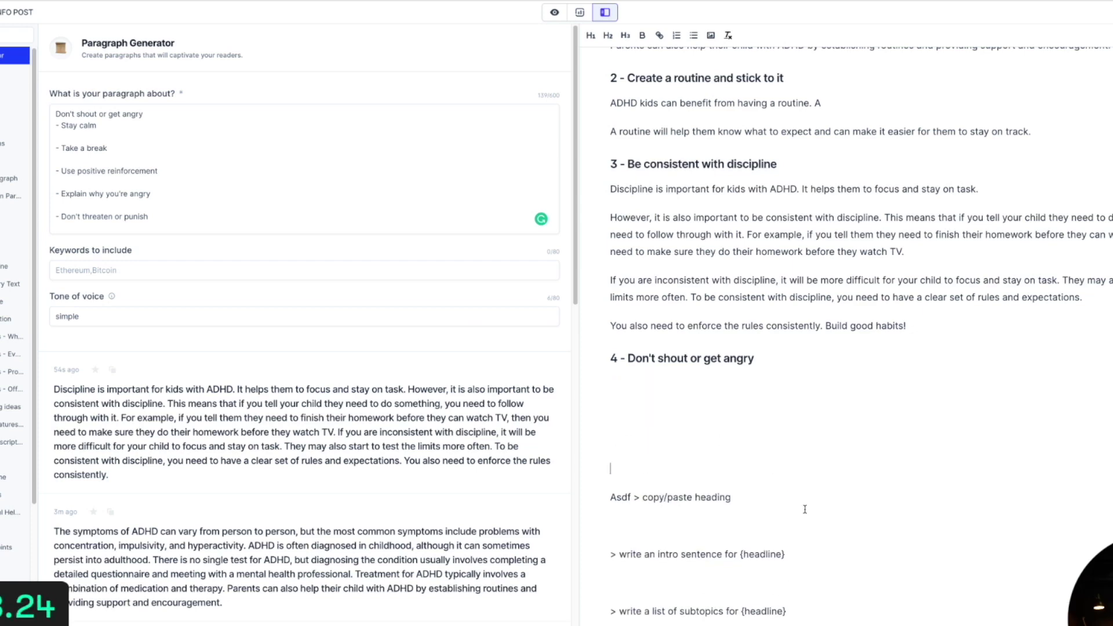
# - Add the H2 subheading '5 - Use positive reinforcement'
pyautogui.scroll(8, 646, 271)
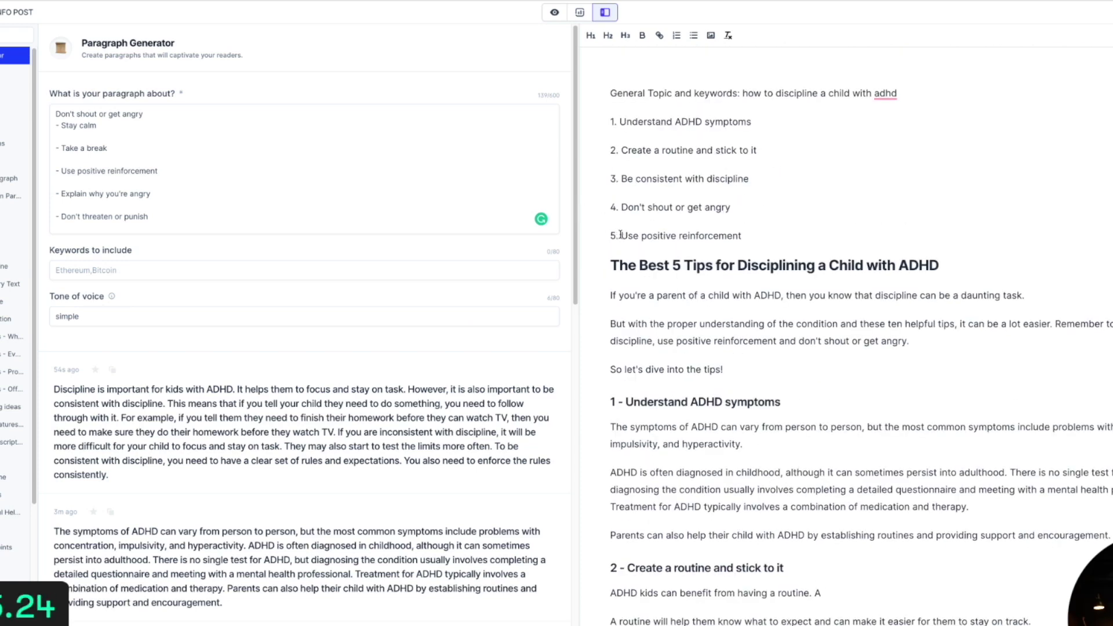
pyautogui.moveTo(620, 235); pyautogui.dragTo(750, 237)
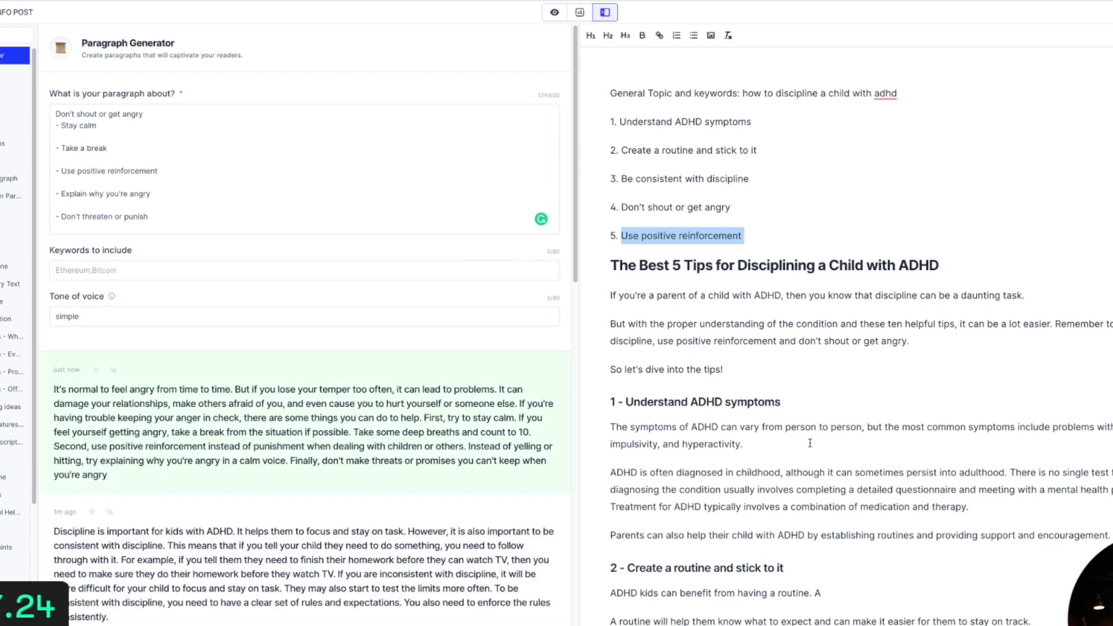
pyautogui.scroll(-6, 810, 443)
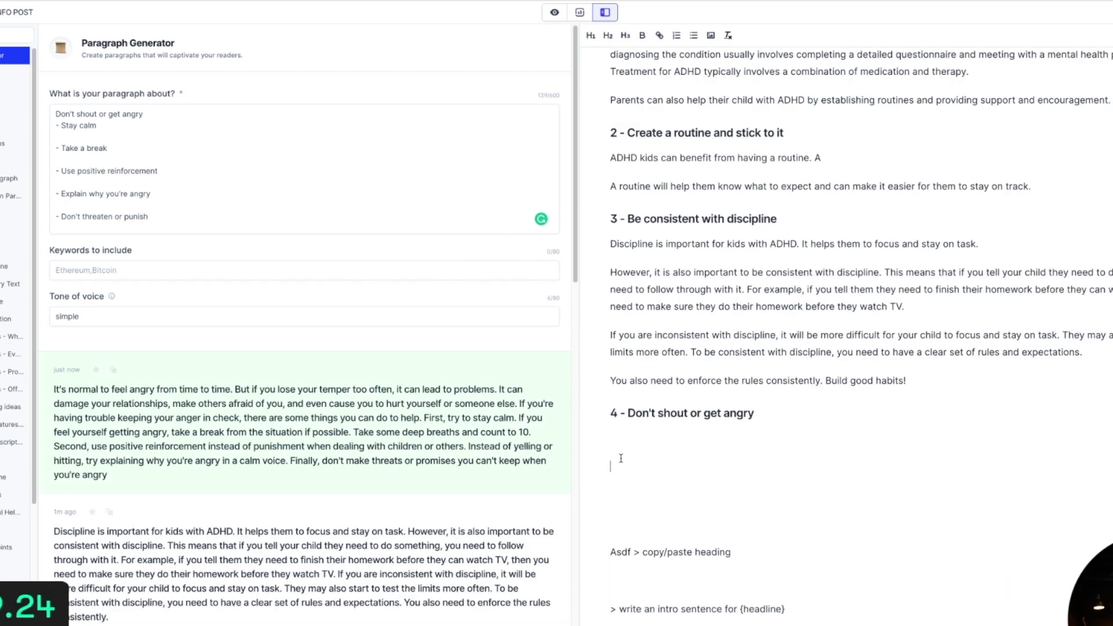
pyautogui.hotkey('ctrl', 'v')
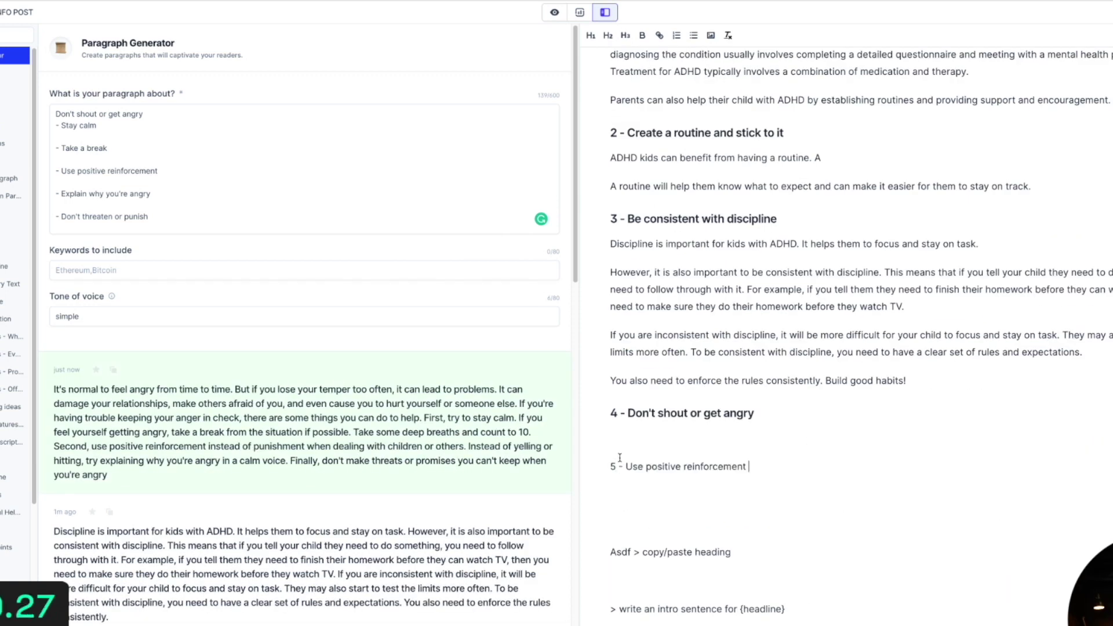
pyautogui.click(607, 35)
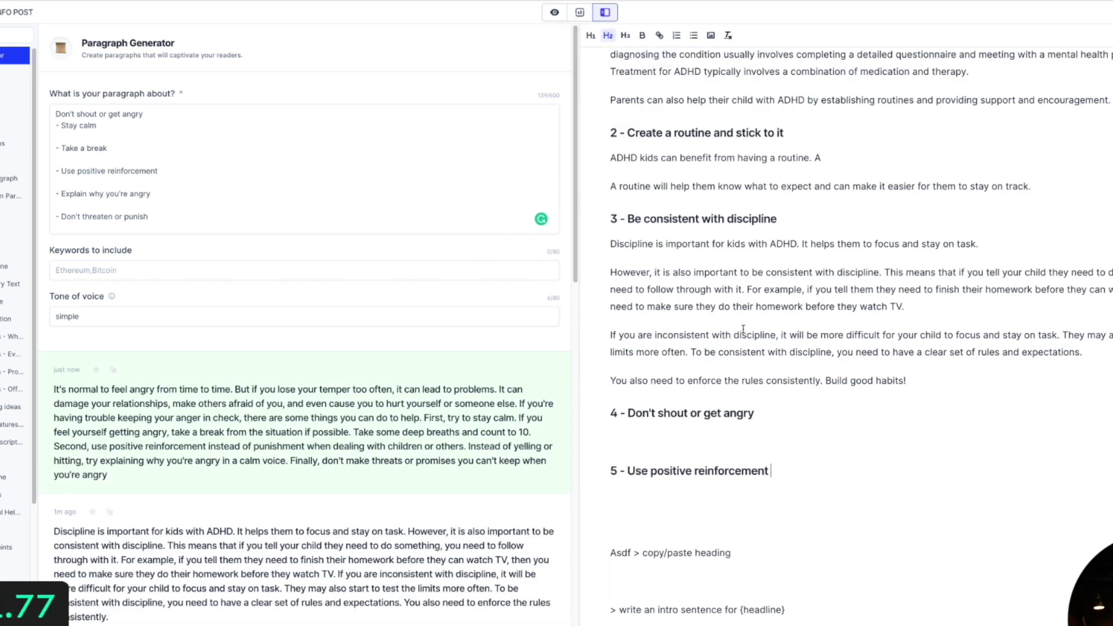
# - Paste the generated anger paragraph under heading 4 and split off its opening sentence
pyautogui.click(114, 371)
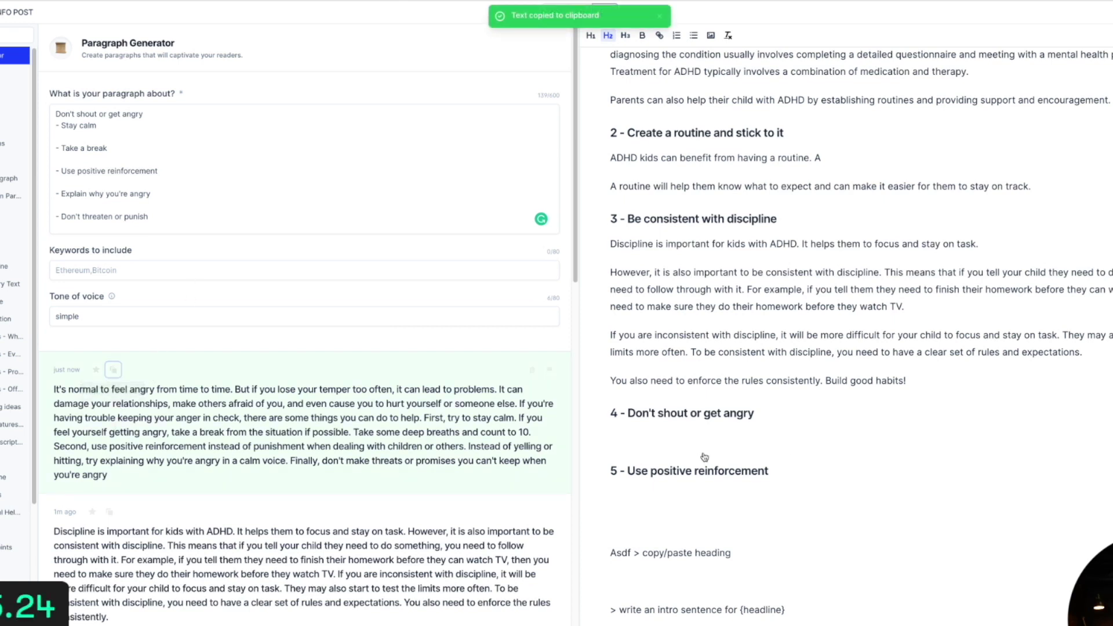
pyautogui.click(728, 432)
pyautogui.hotkey('ctrl', 'v')
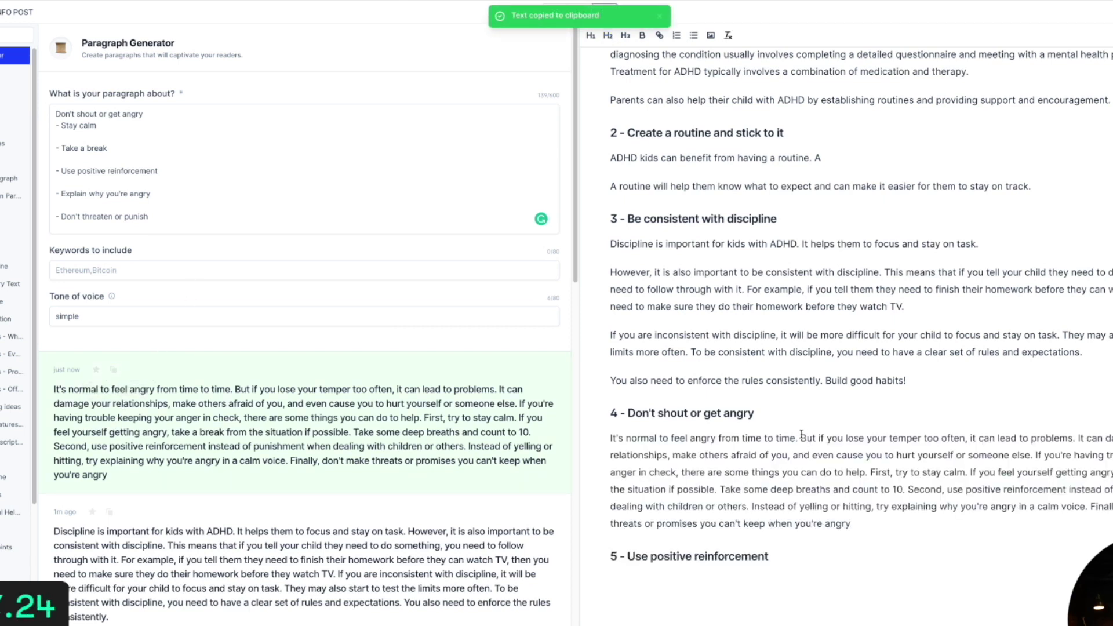
pyautogui.press('Return')
pyautogui.scroll(-1, 805, 462)
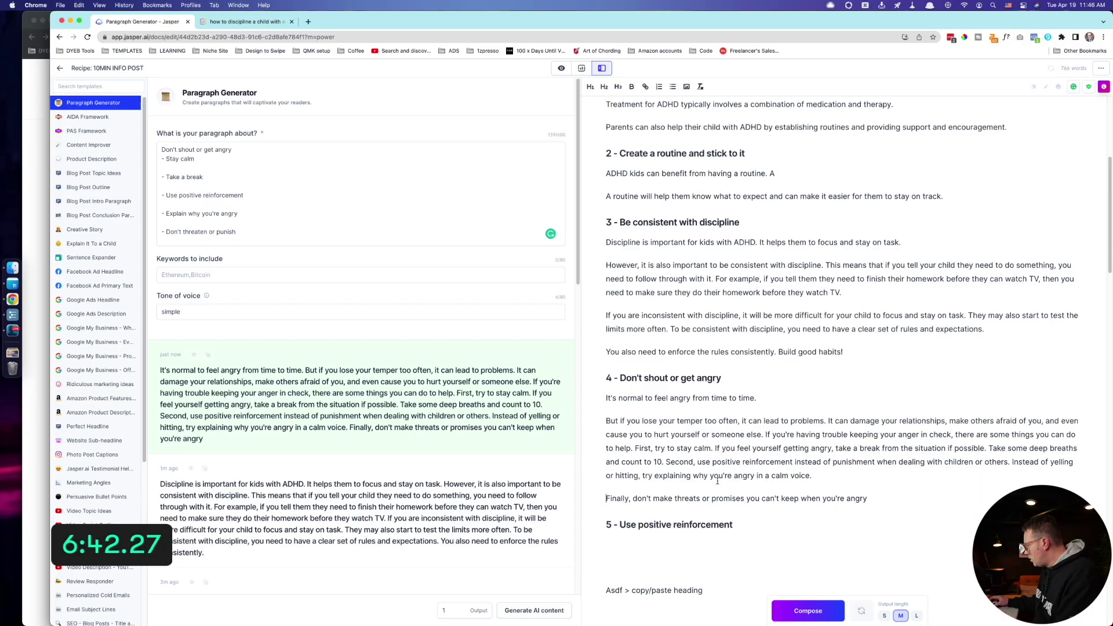
# - Extend the Finally paragraph with AI text ending '--but do it with love and respect at all times!'
pyautogui.click(870, 520)
pyautogui.press('Return')
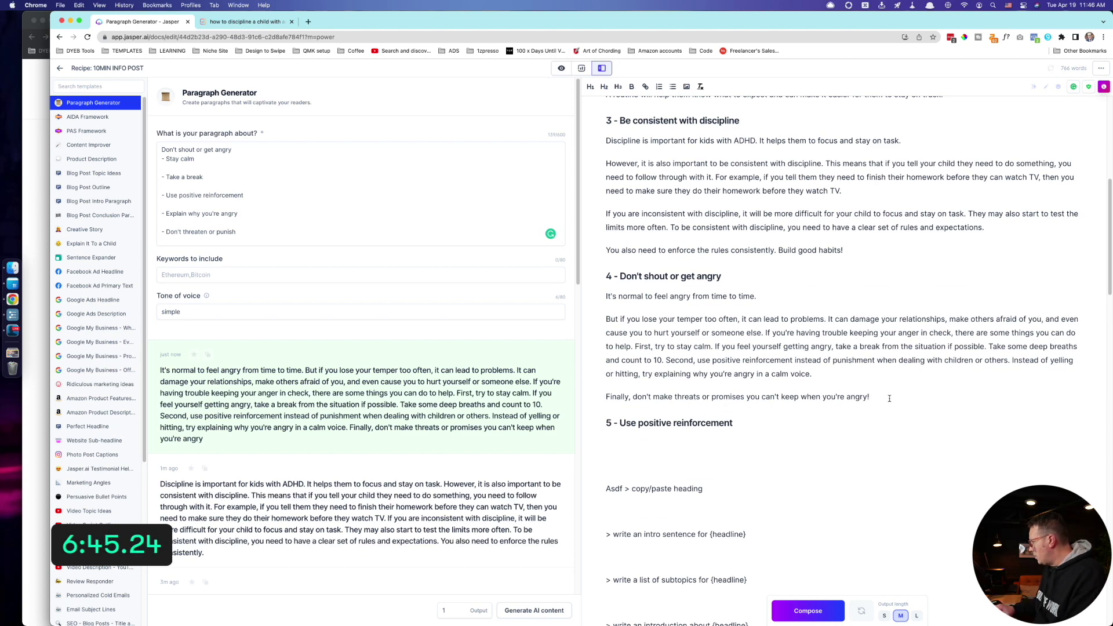
pyautogui.write("! It's super important")
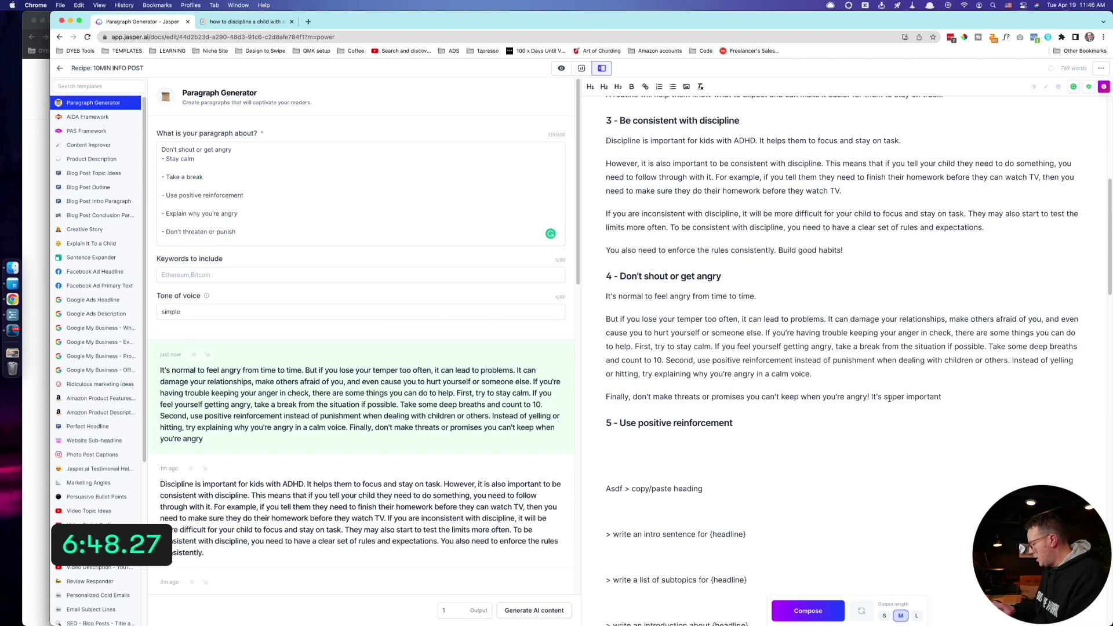
pyautogui.press('super+Return')
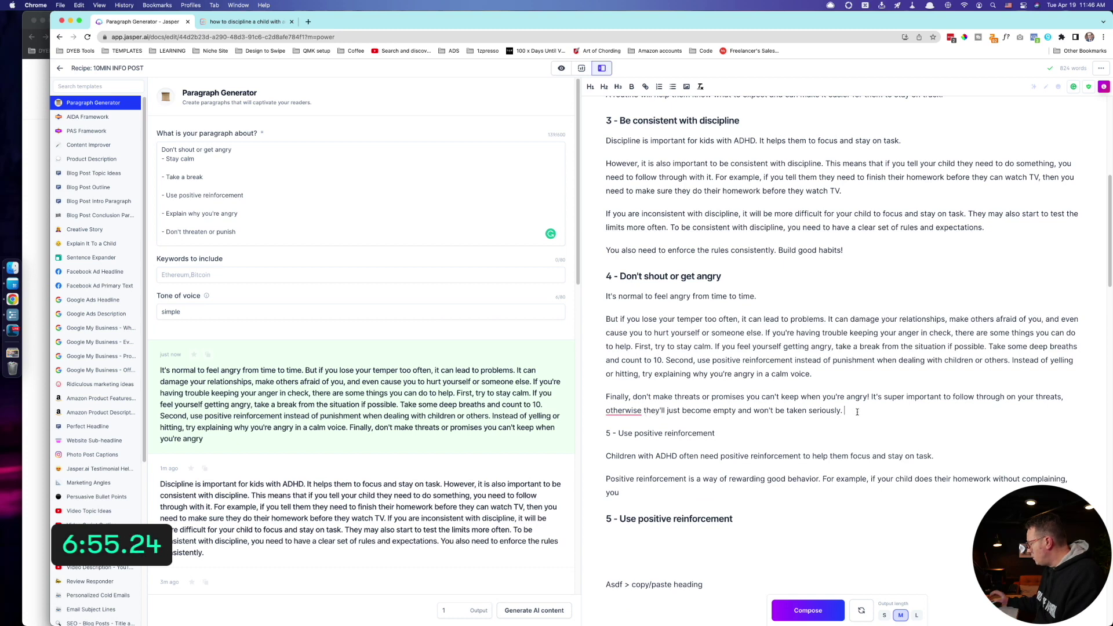
pyautogui.press('BackSpace')
pyautogui.press('BackSpace')
pyautogui.write('--but do it with o')
pyautogui.write('ove and respect at all times!')
# - Add the transition line 'Speaking of which...', correcting its spelling
pyautogui.press('Return')
pyautogui.write('Spoeaking of which...')
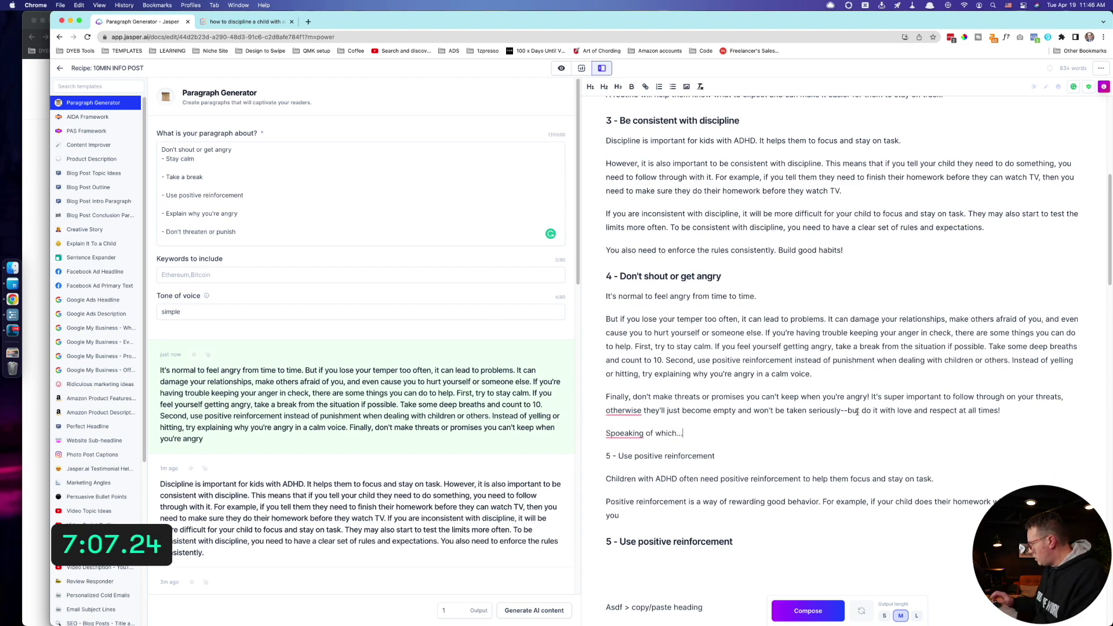
pyautogui.moveTo(623, 435)
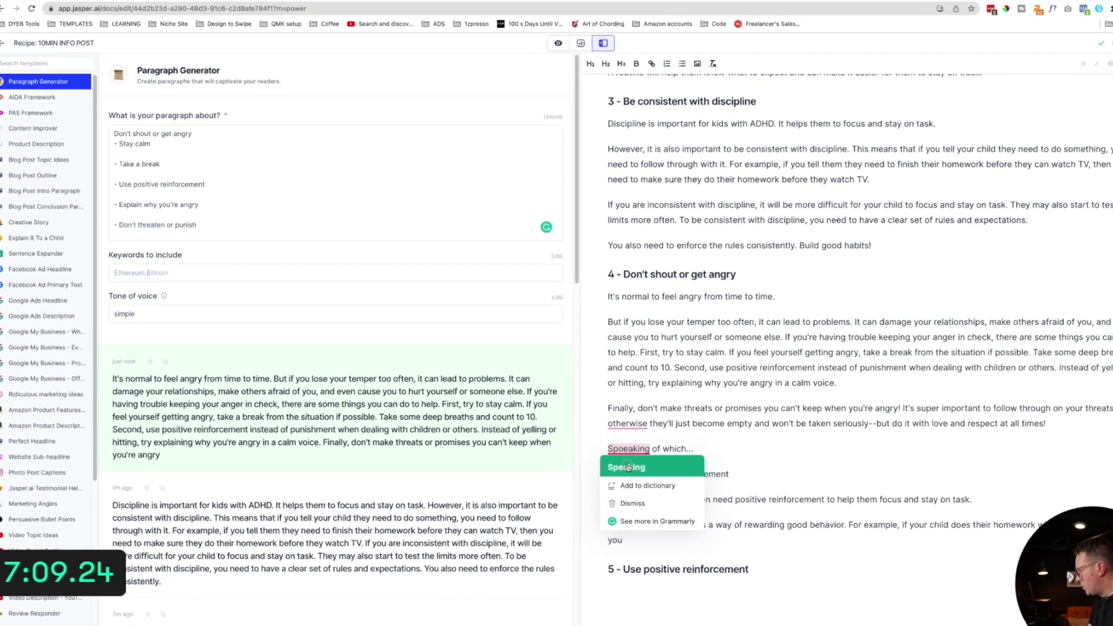
pyautogui.click(631, 464)
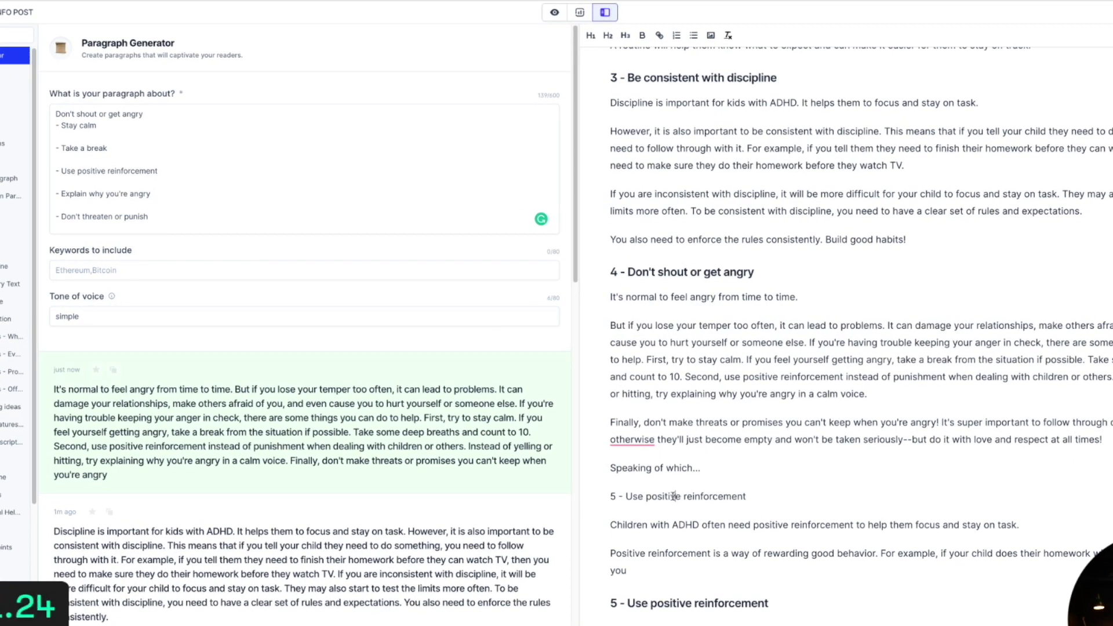
# - Format the heading 5 line as H2 and delete the leftover text beneath it
pyautogui.click(607, 35)
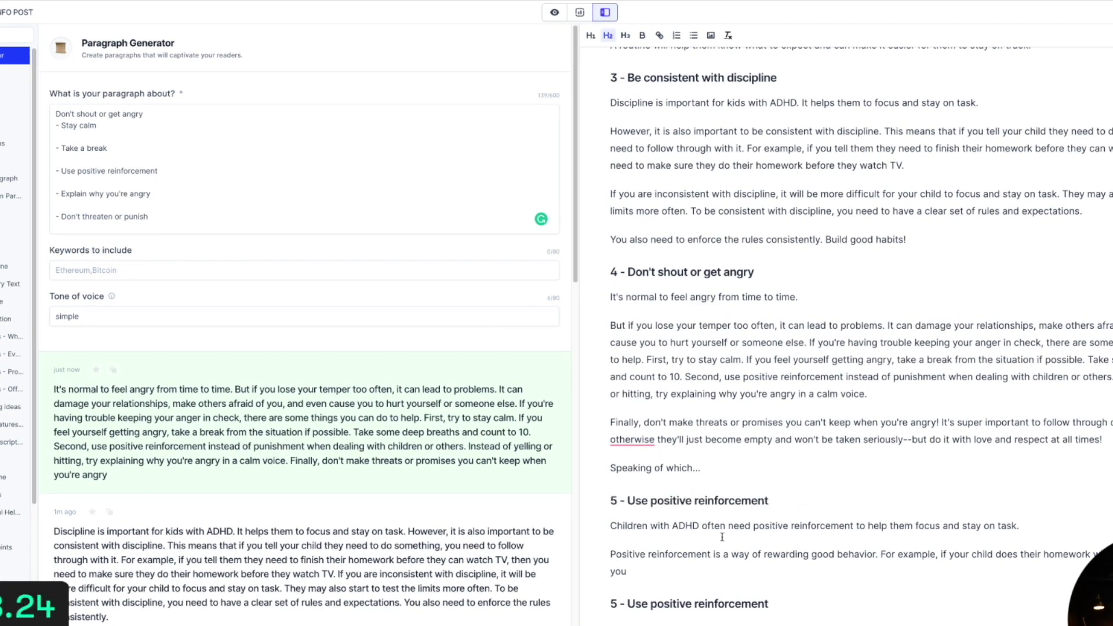
pyautogui.moveTo(610, 526); pyautogui.dragTo(836, 619)
pyautogui.press('BackSpace')
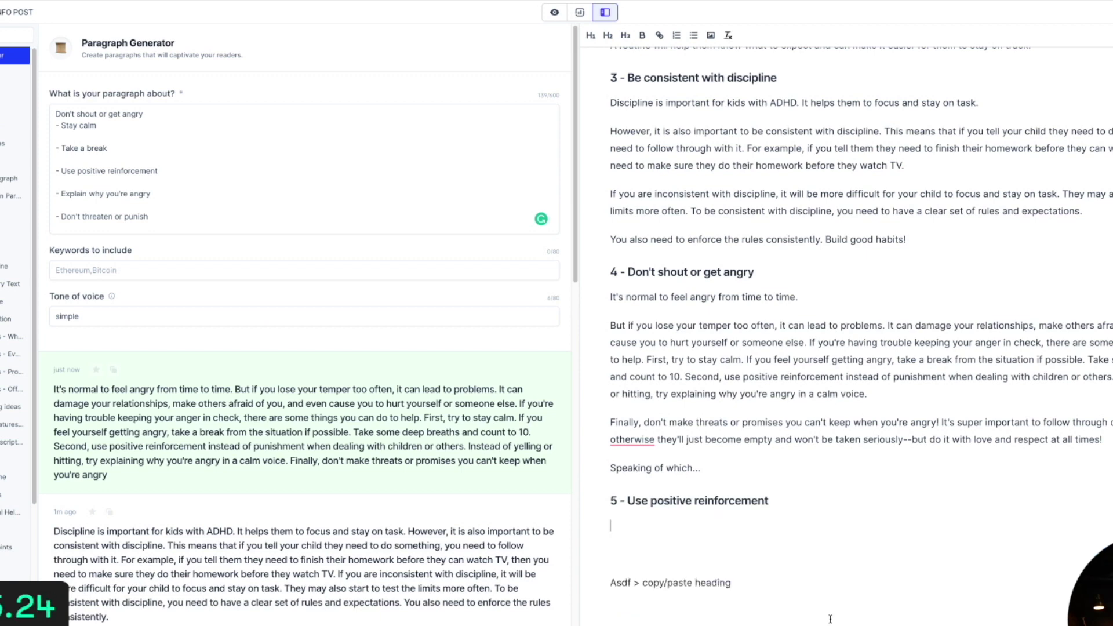
# - Build a subtopics prompt for 'Use positive reinforcement' and paste it under heading 5
pyautogui.scroll(-5, 821, 612)
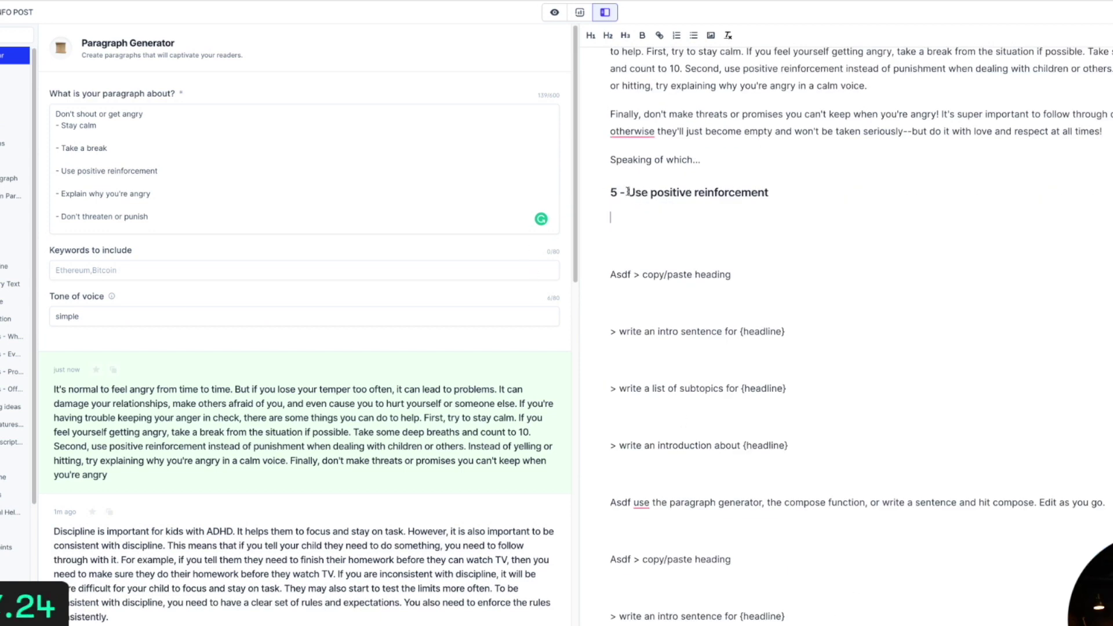
pyautogui.moveTo(627, 191); pyautogui.dragTo(769, 194)
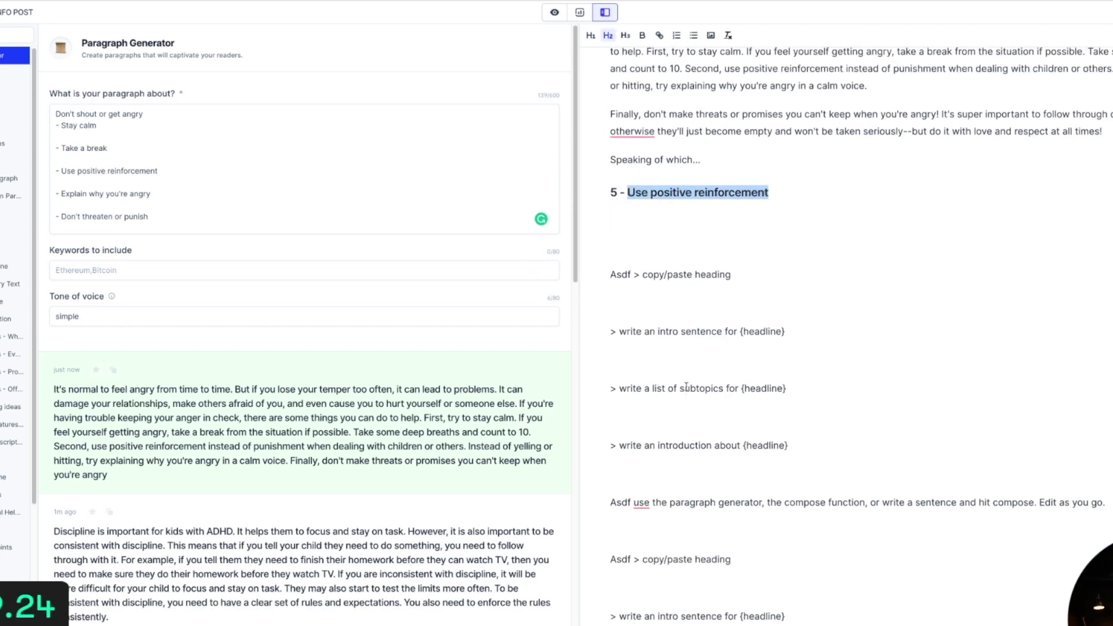
pyautogui.hotkey('ctrl', 'c')
pyautogui.moveTo(741, 387); pyautogui.dragTo(787, 388)
pyautogui.hotkey('ctrl', 'v')
pyautogui.tripleClick(719, 388)
pyautogui.hotkey('ctrl', 'c')
pyautogui.click(698, 202)
pyautogui.hotkey('ctrl', 'v')
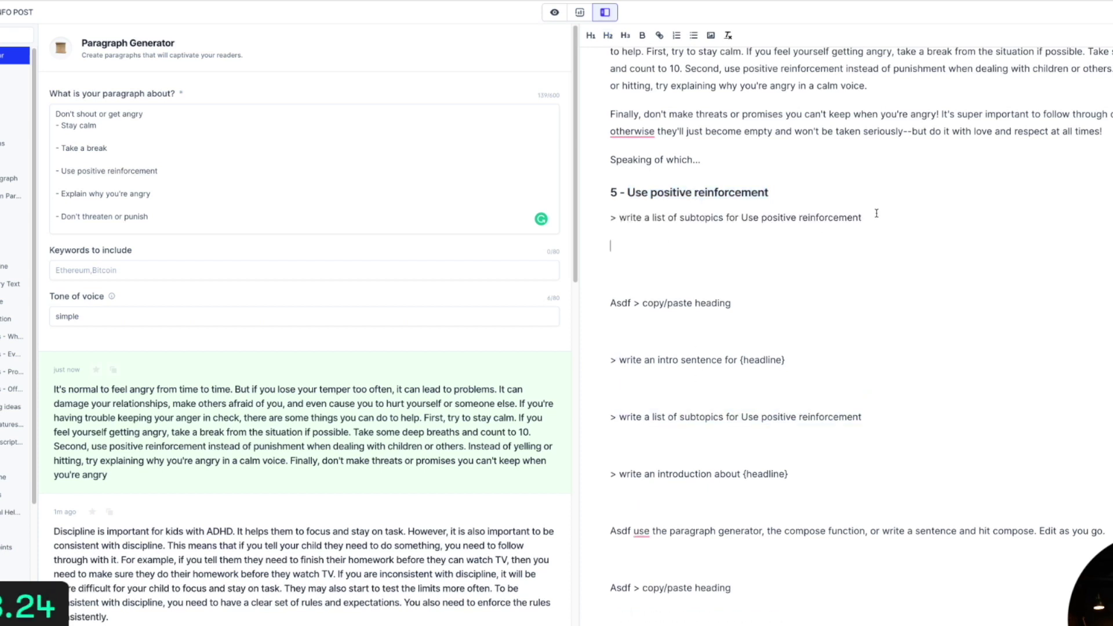
# - Generate four positive reinforcement subtopics, then select the heading along with them
pyautogui.tripleClick(879, 220)
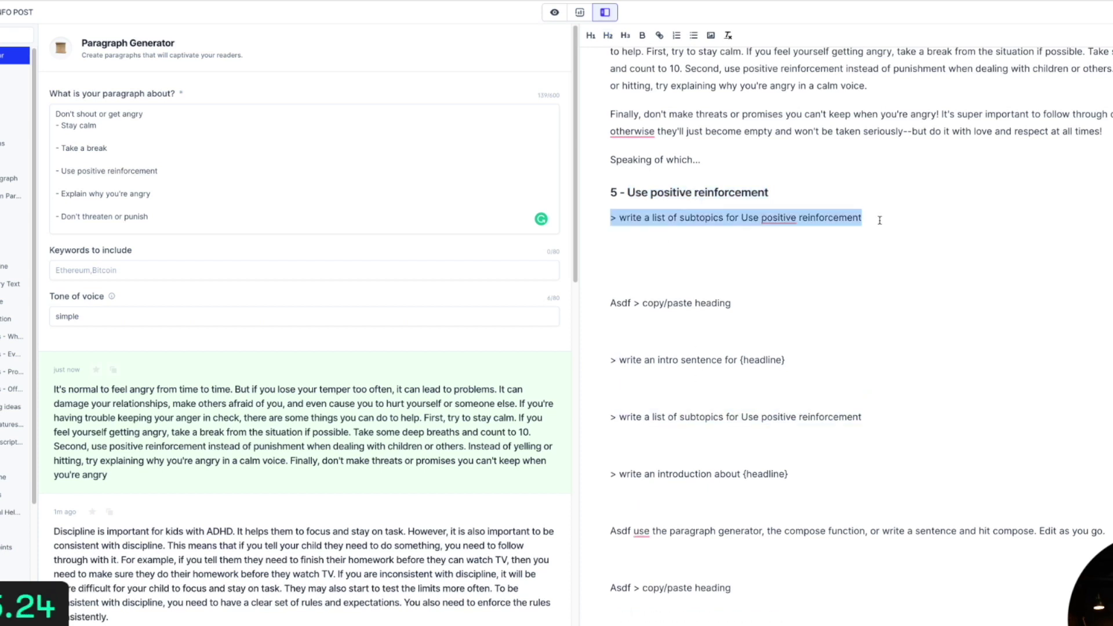
pyautogui.hotkey('ctrl', 'Return')
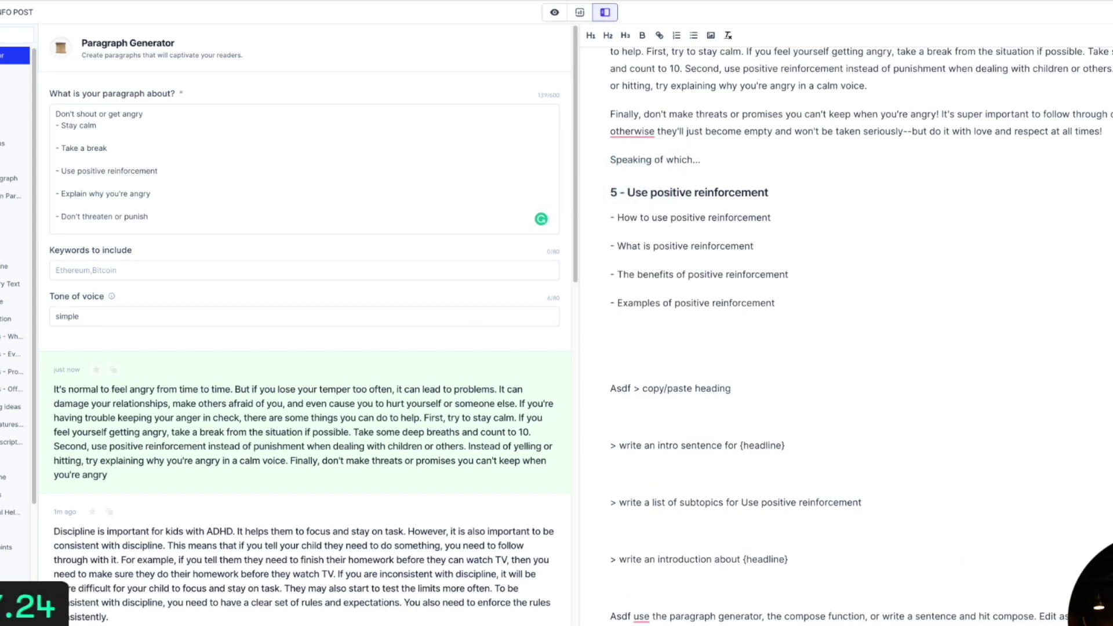
pyautogui.hotkey('alt', 'Tab')
pyautogui.press('super+Tab')
pyautogui.press('super+Tab')
pyautogui.press('super+Tab')
pyautogui.press('super+Tab')
pyautogui.moveTo(627, 189); pyautogui.dragTo(789, 304)
# - Generate a Paragraph Generator paragraph from the heading and subtopics, adding 'with ADHD' to the topic
pyautogui.hotkey('ctrl', 'c')
pyautogui.click(214, 147)
pyautogui.hotkey('ctrl', 'a')
pyautogui.hotkey('ctrl', 'v')
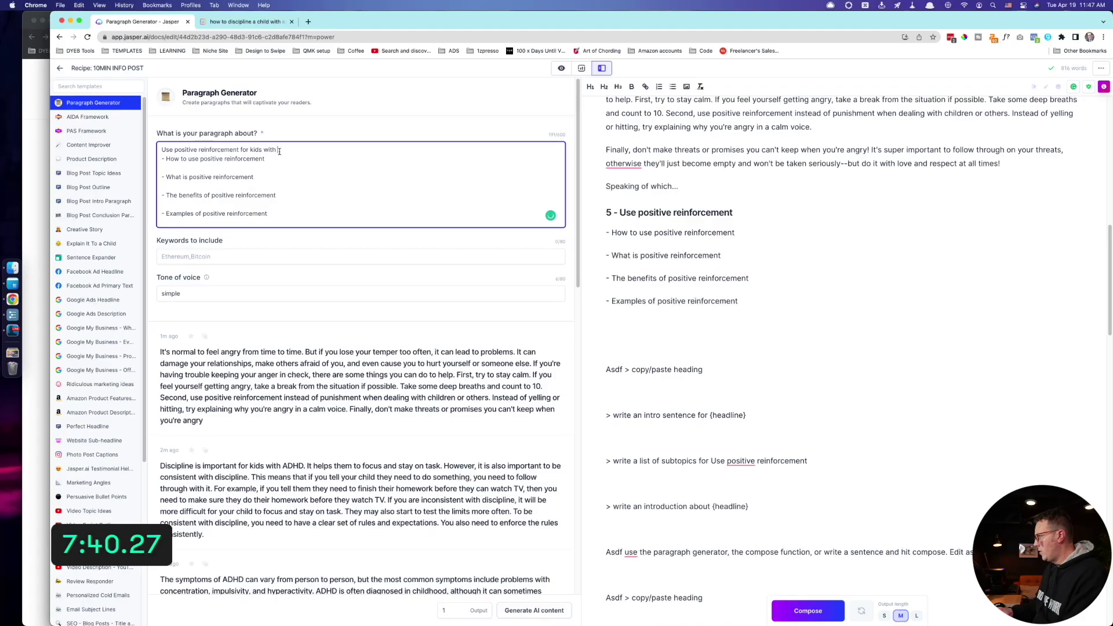
pyautogui.write('with ADHD')
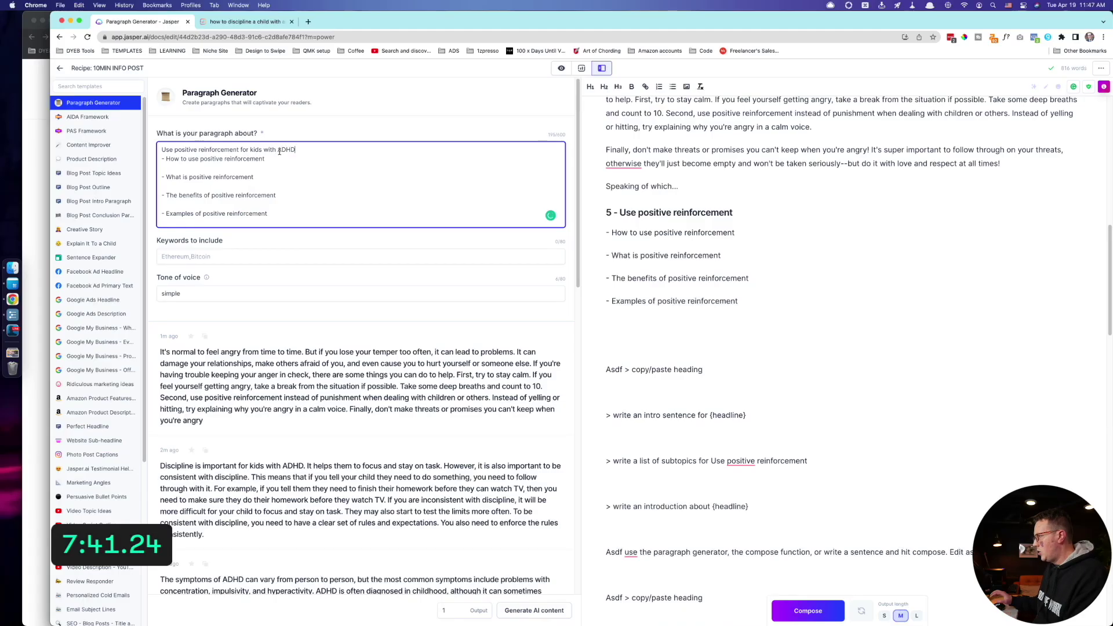
pyautogui.click(529, 609)
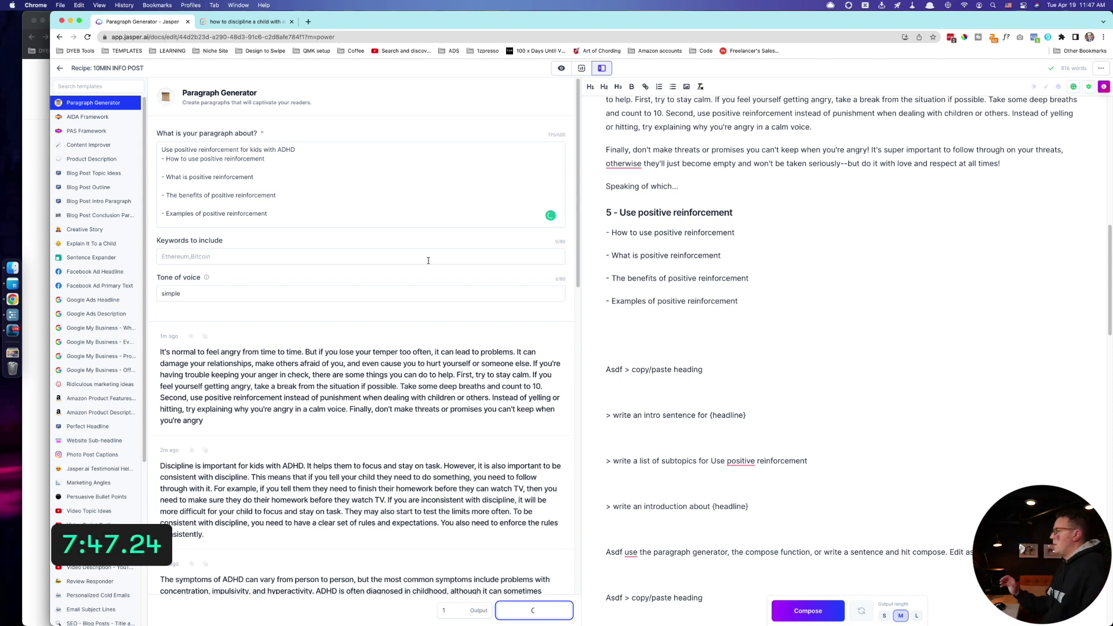
# - Paste the generated paragraph under heading 5 and split it after 'stay on track.'
pyautogui.click(772, 203)
pyautogui.press('Return')
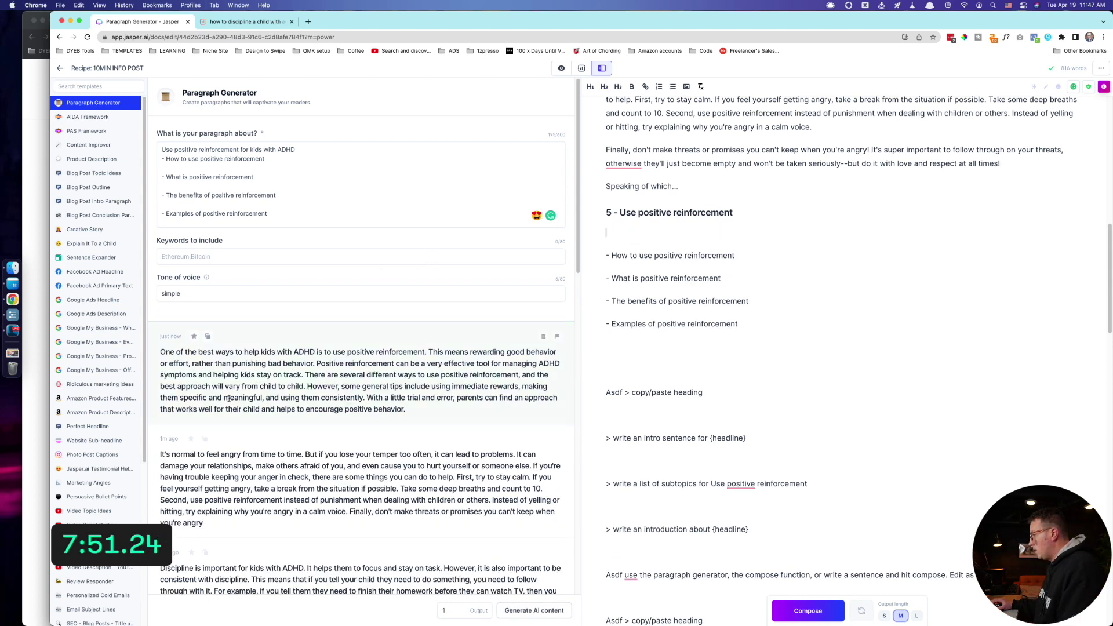
pyautogui.click(208, 337)
pyautogui.press('super+v')
pyautogui.click(803, 246)
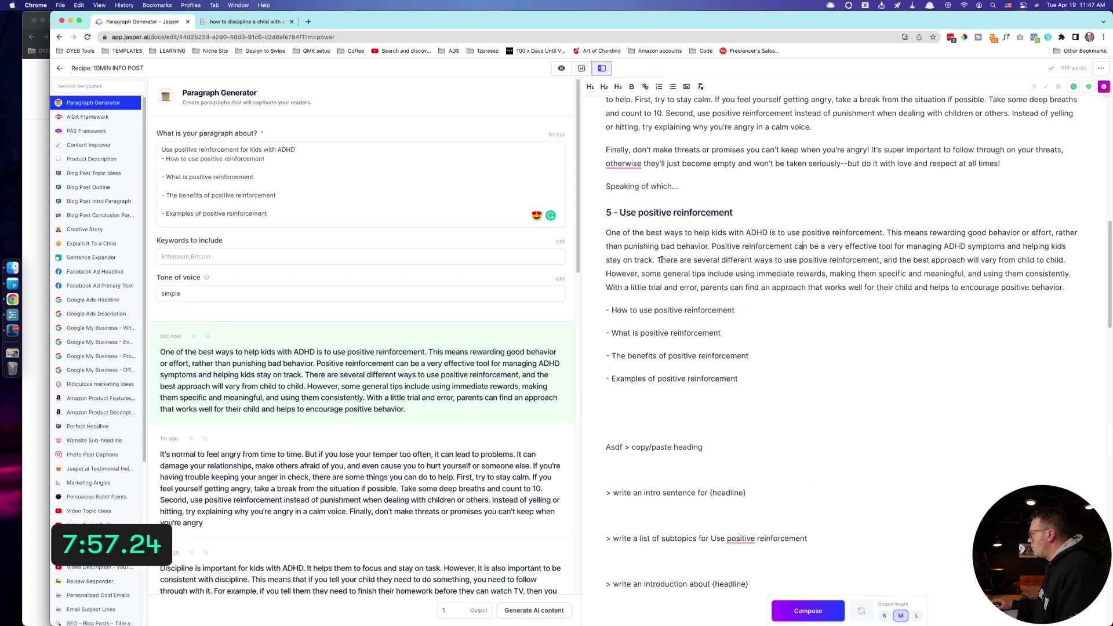
pyautogui.press('Return')
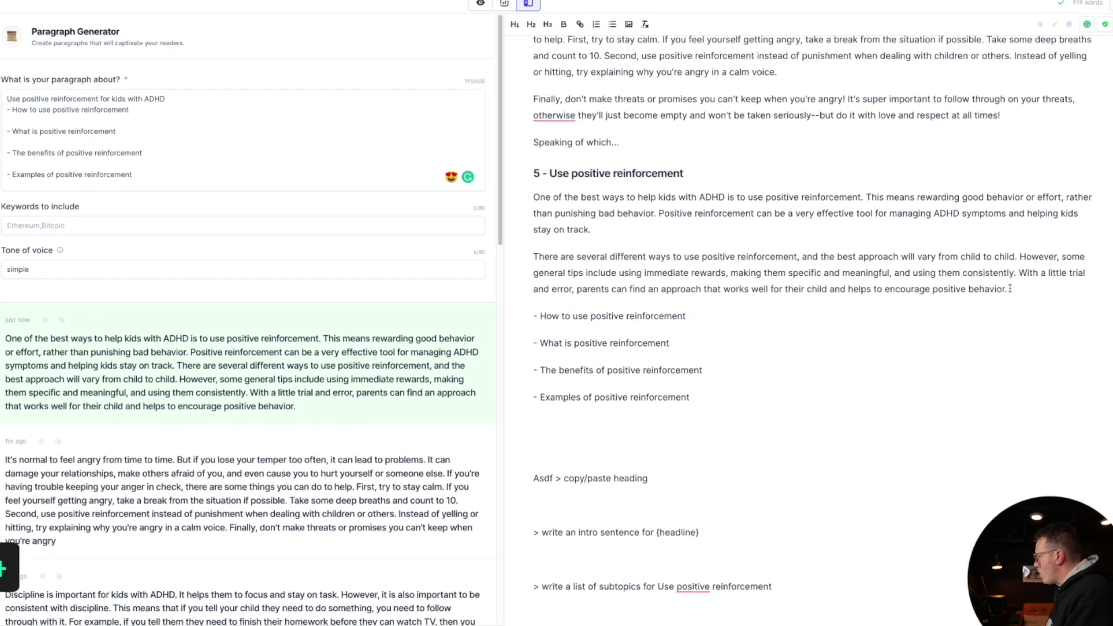
# - Have Jasper write a bullet list of ADHD positive reinforcement examples below the paragraphs
pyautogui.click(1009, 310)
pyautogui.press('Return')
pyautogui.write('write a bullet point list for')
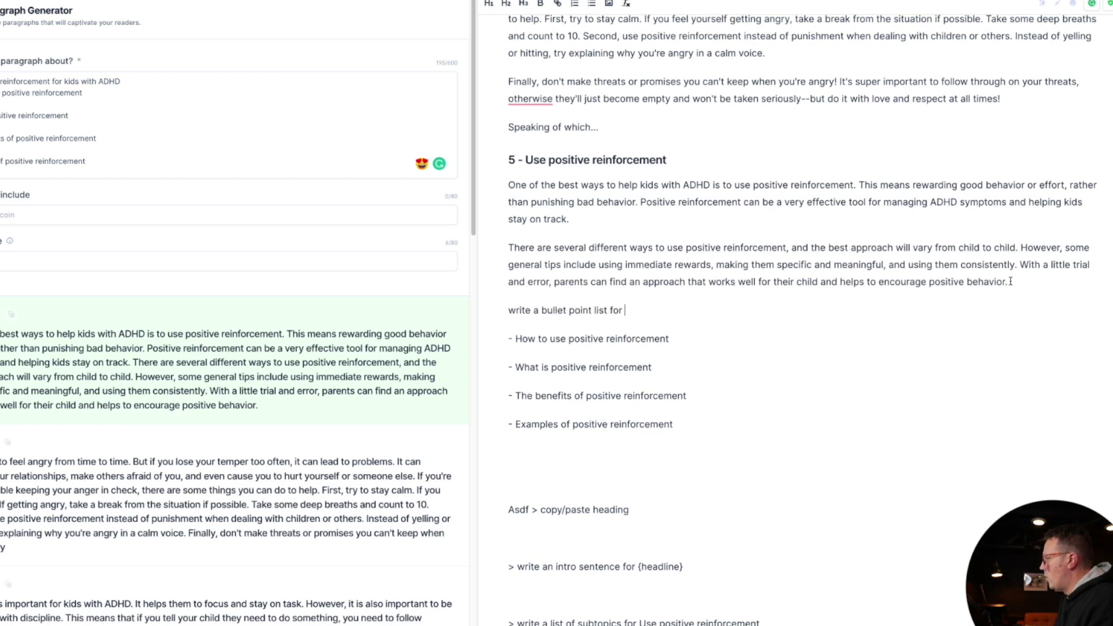
pyautogui.write(' adhd positive reinfo')
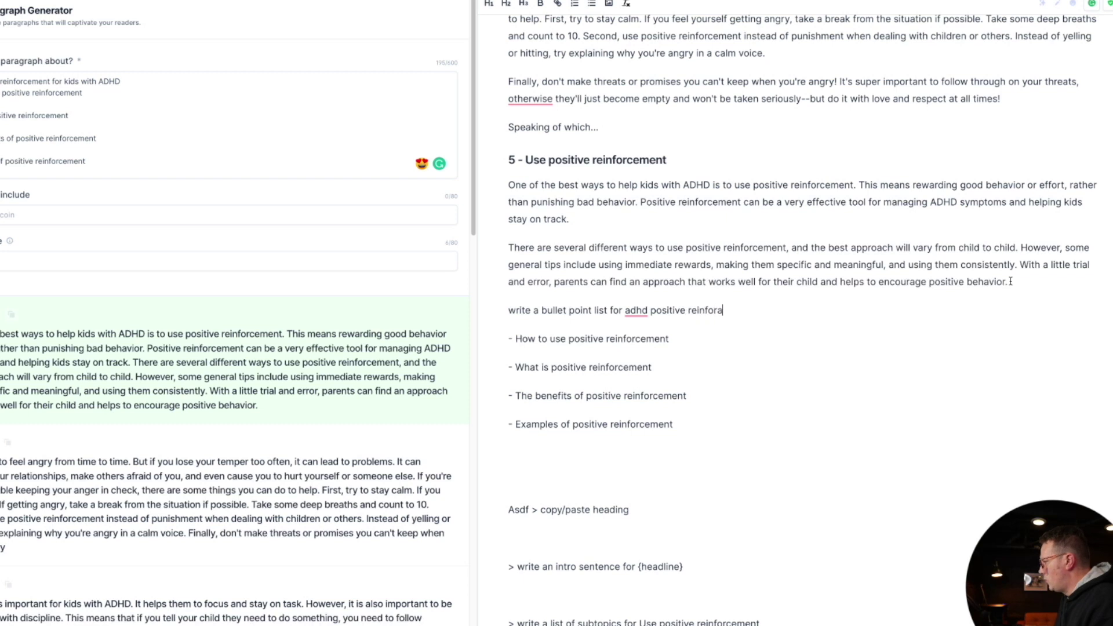
pyautogui.write('rcement examples')
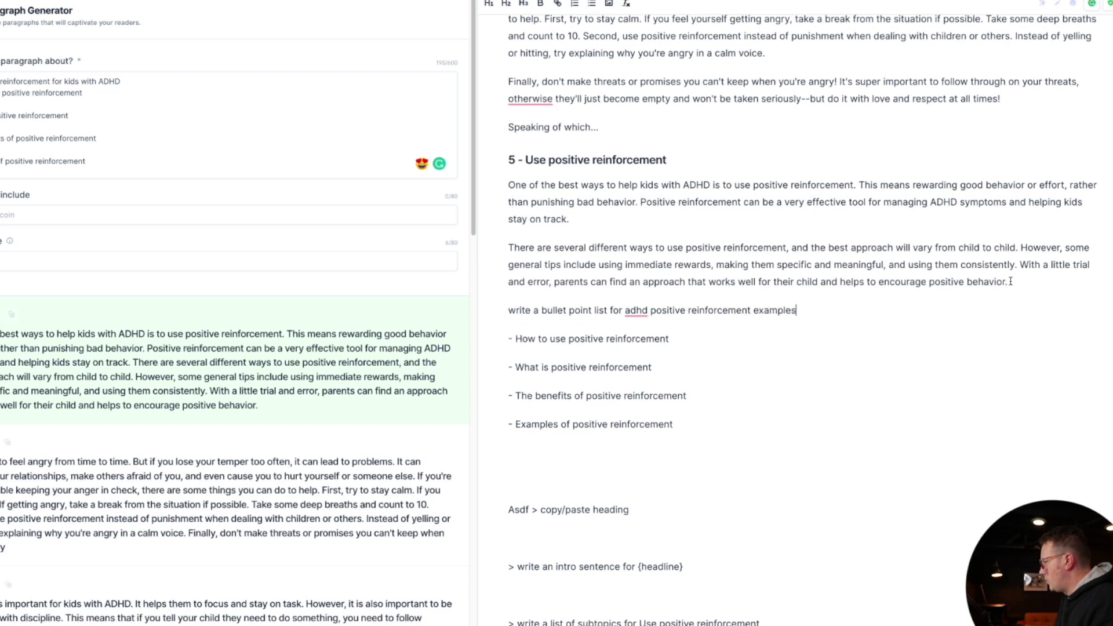
pyautogui.hotkey('shift', 'Home')
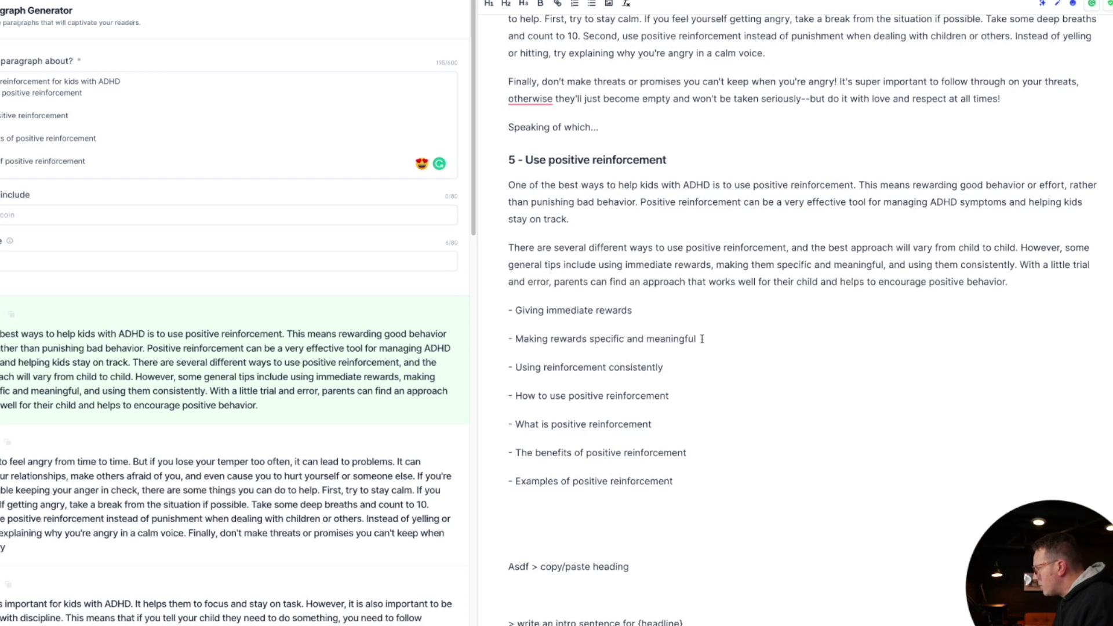
# - Delete the four old subtopic lines under section 5
pyautogui.tripleClick(612, 339)
pyautogui.click(610, 381)
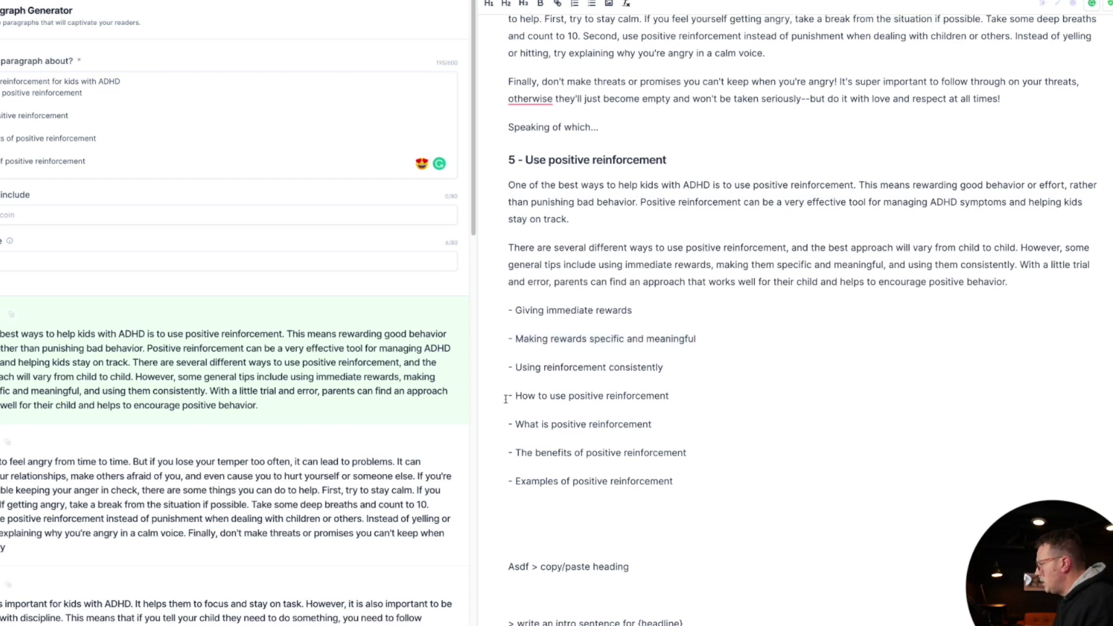
pyautogui.moveTo(508, 394); pyautogui.dragTo(631, 501)
pyautogui.press('BackSpace')
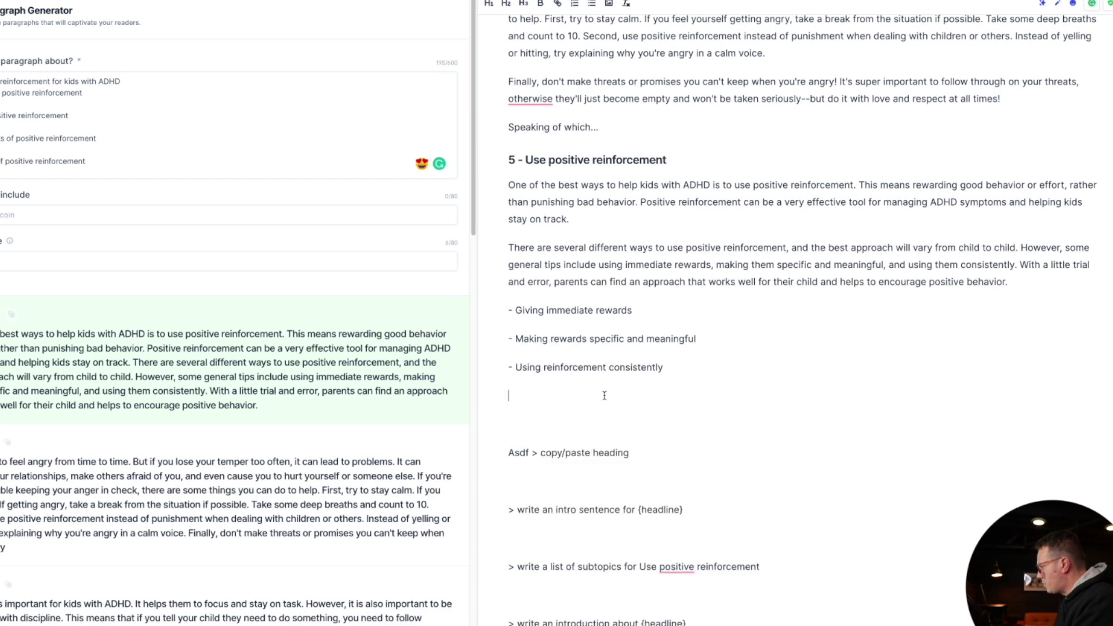
pyautogui.keyDown('shift'); pyautogui.click(618, 545); pyautogui.keyUp('shift')
# - Delete the leftover template prompt lines through the FAQ marker
pyautogui.scroll(-1, 620, 550)
pyautogui.hotkey('ctrl', 'shift', 'End')
pyautogui.hotkey('ctrl', 'v')
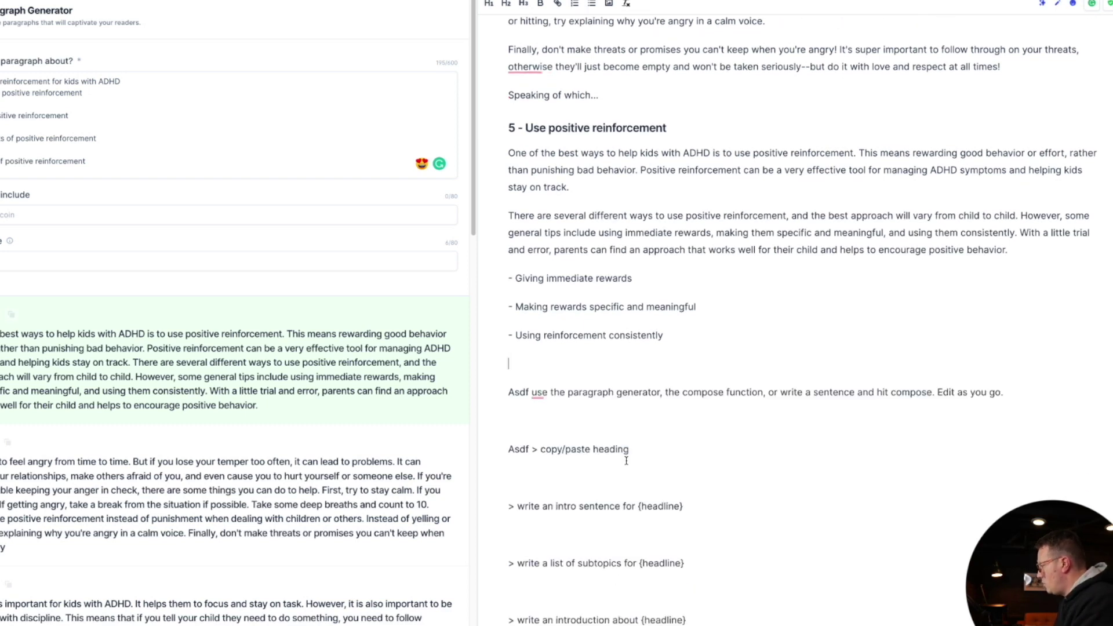
pyautogui.scroll(-3, 626, 449)
pyautogui.hotkey('shift', 'Down')
pyautogui.hotkey('shift', 'Down')
pyautogui.hotkey('shift', 'Down')
pyautogui.hotkey('shift', 'Down')
pyautogui.hotkey('shift', 'Down')
pyautogui.hotkey('shift', 'Down')
pyautogui.hotkey('shift', 'Down')
pyautogui.hotkey('shift', 'Down')
pyautogui.hotkey('shift', 'Down')
pyautogui.hotkey('shift', 'Down')
pyautogui.hotkey('shift', 'Down')
pyautogui.hotkey('shift', 'Down')
pyautogui.hotkey('shift', 'Down')
pyautogui.hotkey('shift', 'Down')
pyautogui.hotkey('shift', 'Down')
pyautogui.hotkey('shift', 'Down')
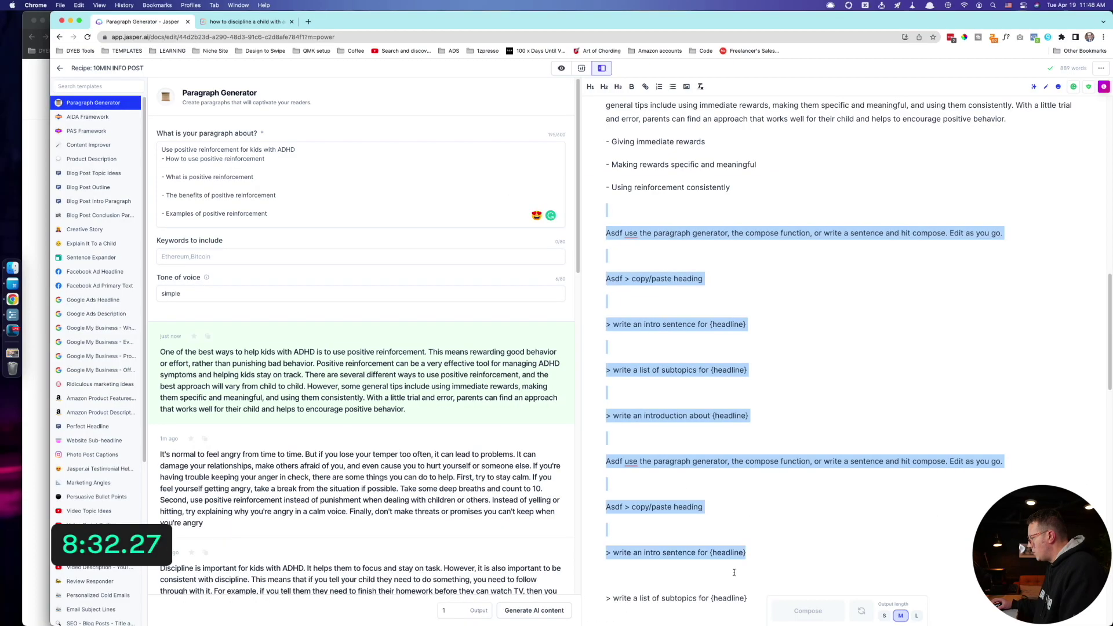
pyautogui.press('BackSpace')
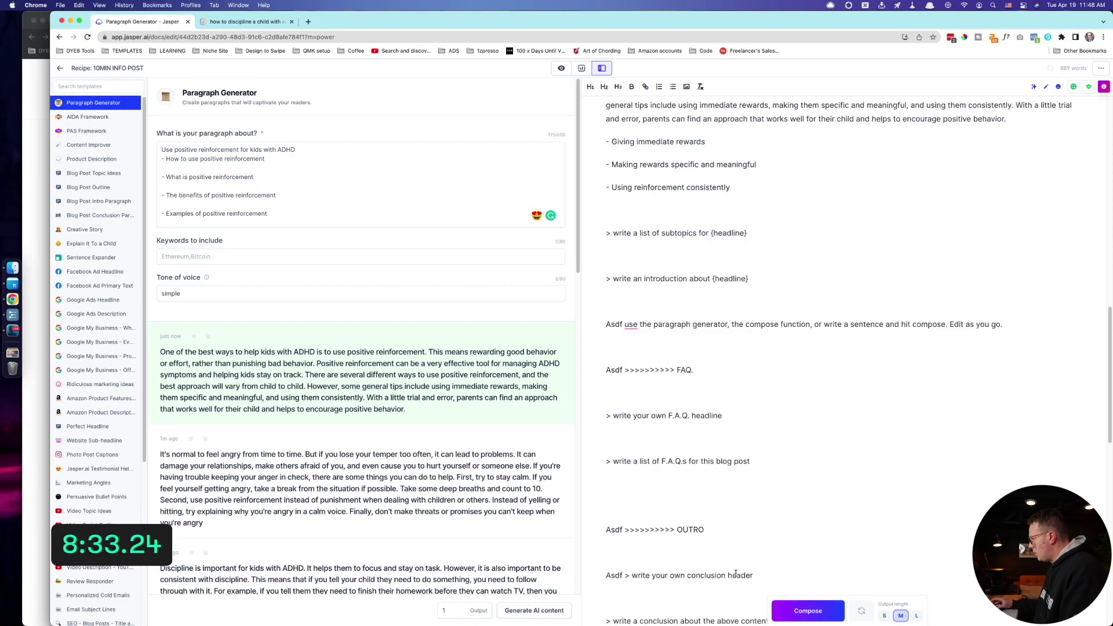
pyautogui.hotkey('shift', 'Up')
pyautogui.hotkey('shift', 'Up')
pyautogui.hotkey('shift', 'Up')
pyautogui.hotkey('shift', 'Up')
pyautogui.hotkey('shift', 'Up')
pyautogui.hotkey('shift', 'Up')
pyautogui.hotkey('shift', 'Up')
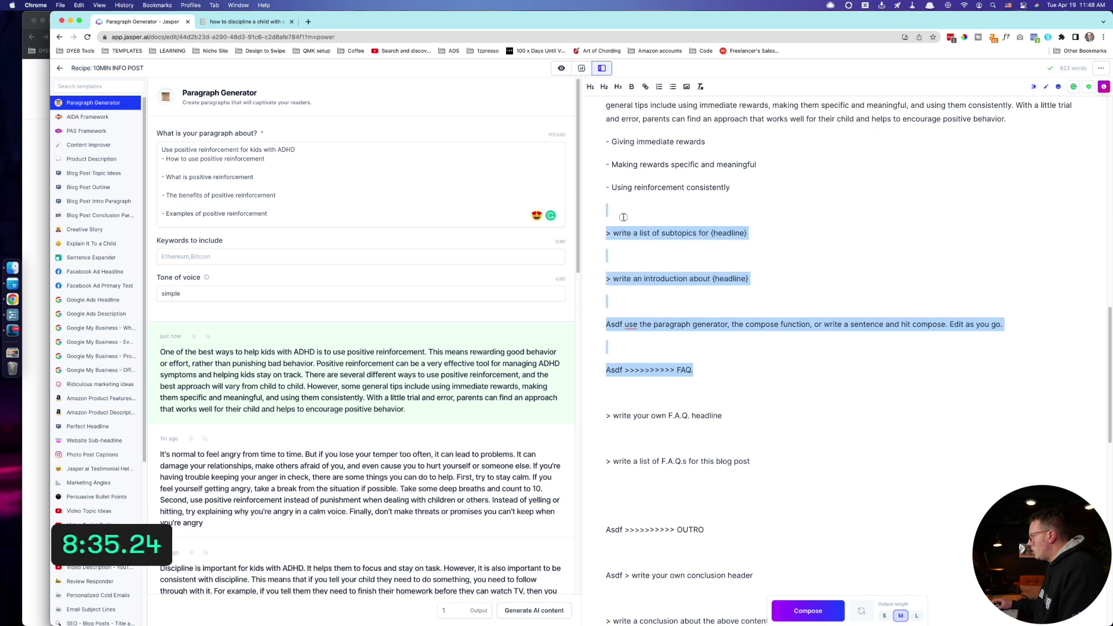
pyautogui.press('BackSpace')
pyautogui.press('BackSpace')
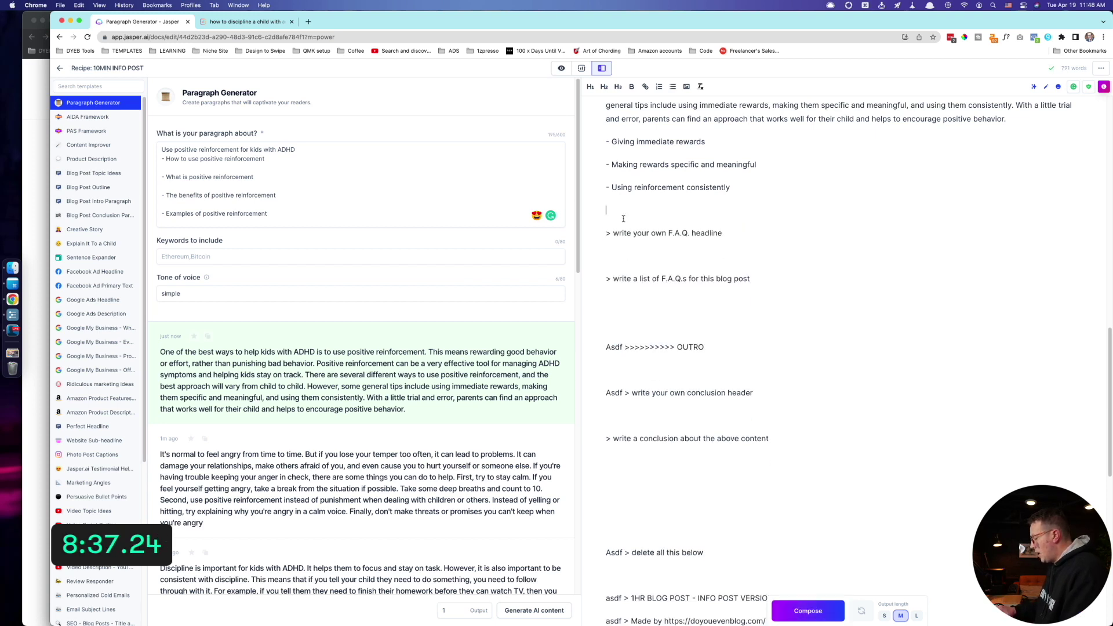
# - Add an 'ADHD Parenting F.A.Q.' heading and have Jasper generate a list of ADHD questions
pyautogui.write('ADHD P')
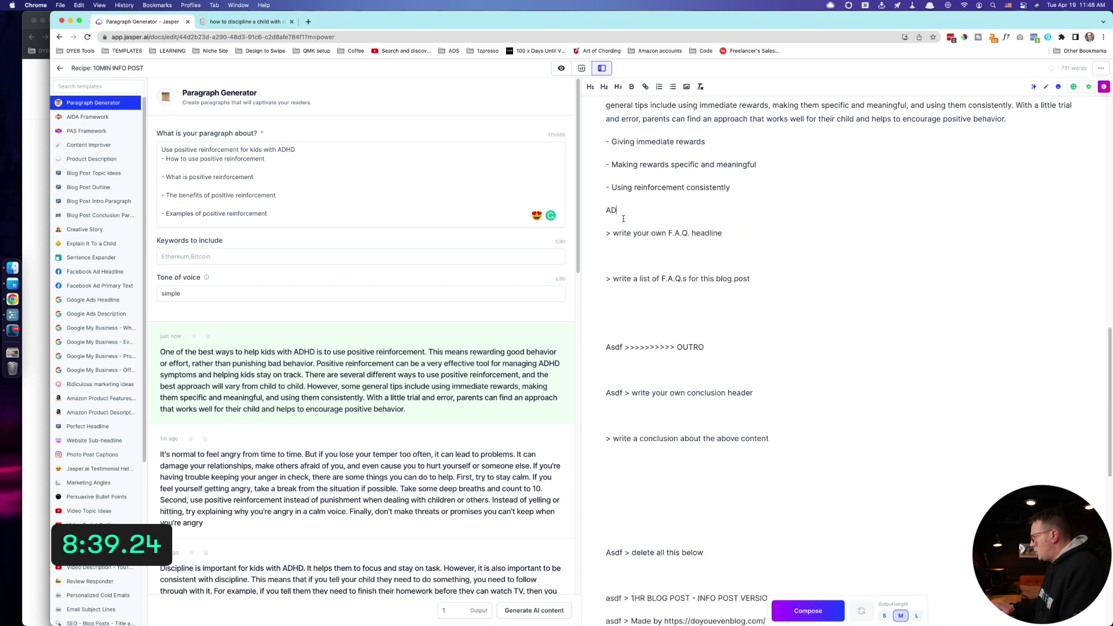
pyautogui.write('arenting F.A.Q.')
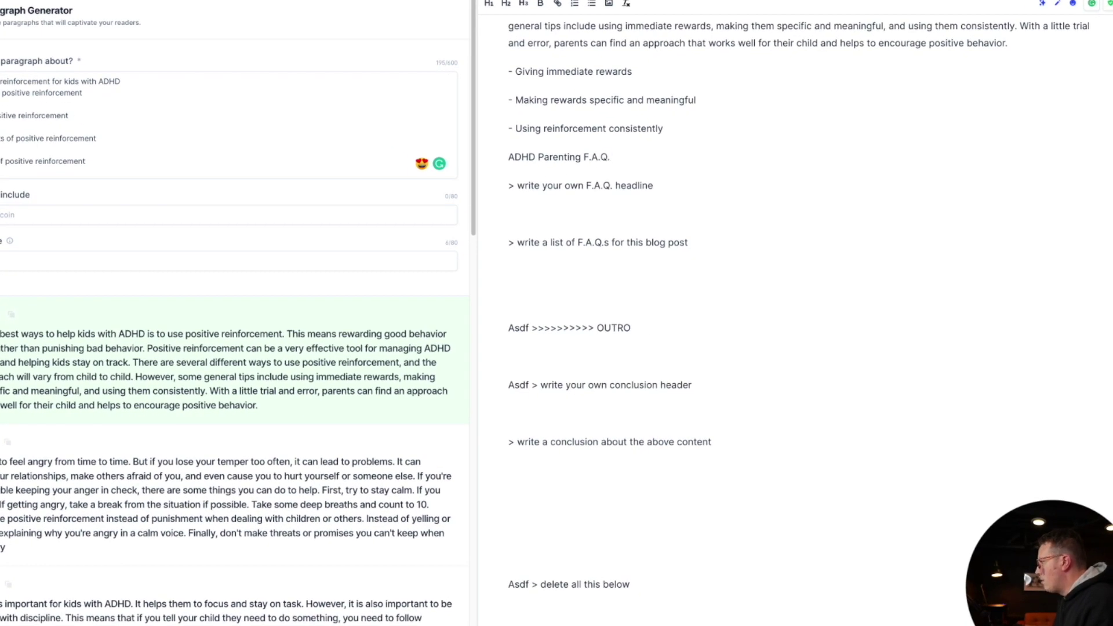
pyautogui.click(506, 3)
pyautogui.click(612, 184)
pyautogui.tripleClick(611, 184)
pyautogui.press('BackSpace')
pyautogui.press('BackSpace')
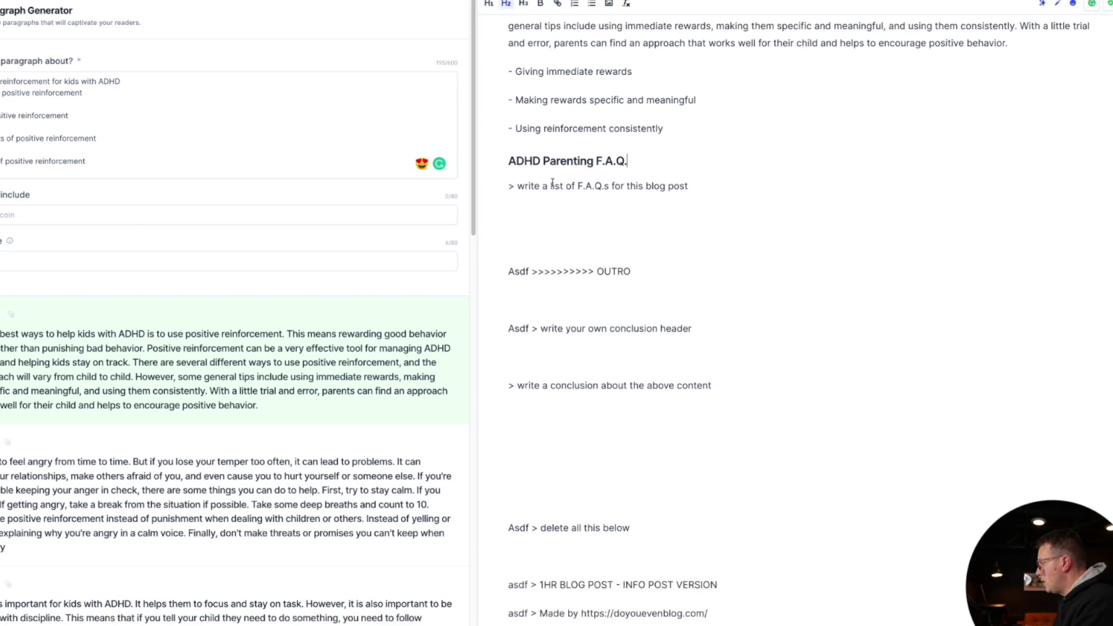
pyautogui.tripleClick(699, 184)
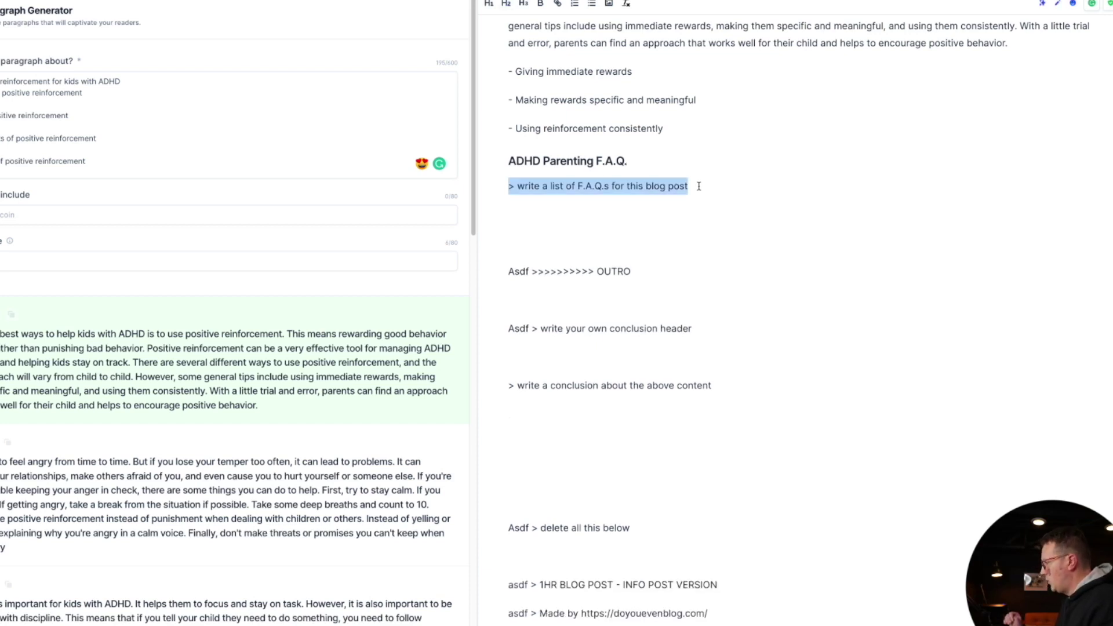
pyautogui.hotkey('ctrl', 'Return')
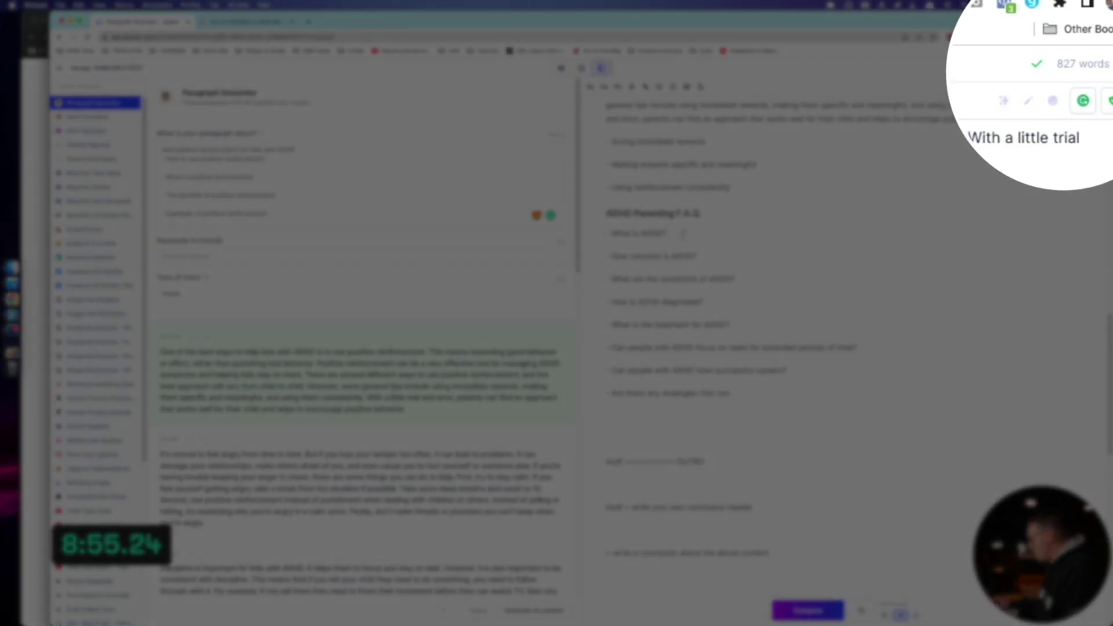
# - Generate answers under 'What is ADHD?' and 'How is ADHD diagnosed?'
pyautogui.press('Return')
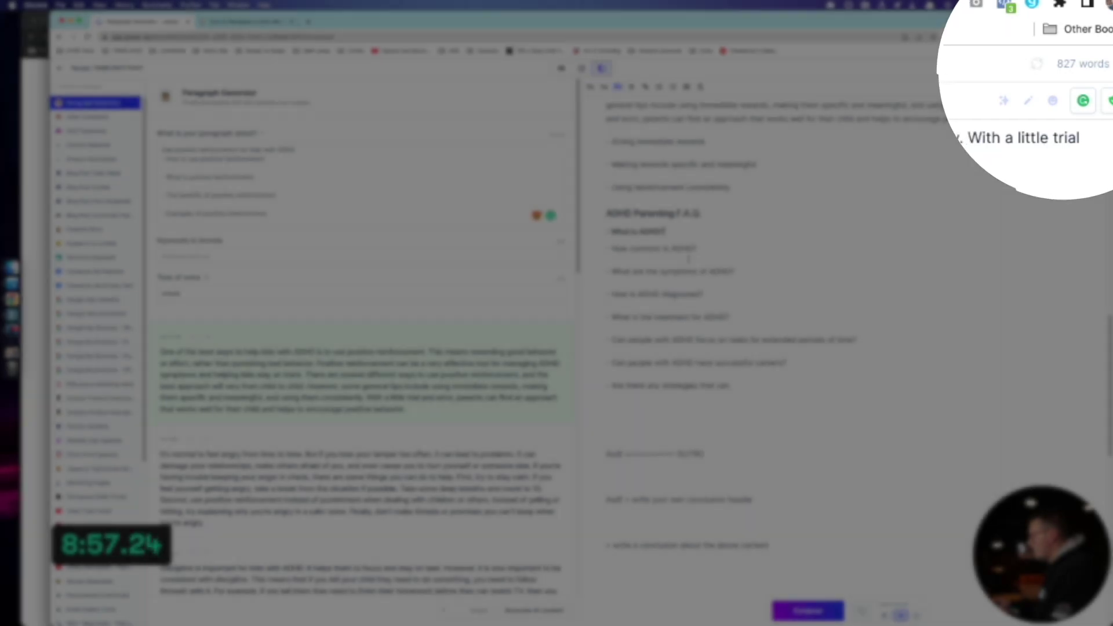
pyautogui.press('super+Return')
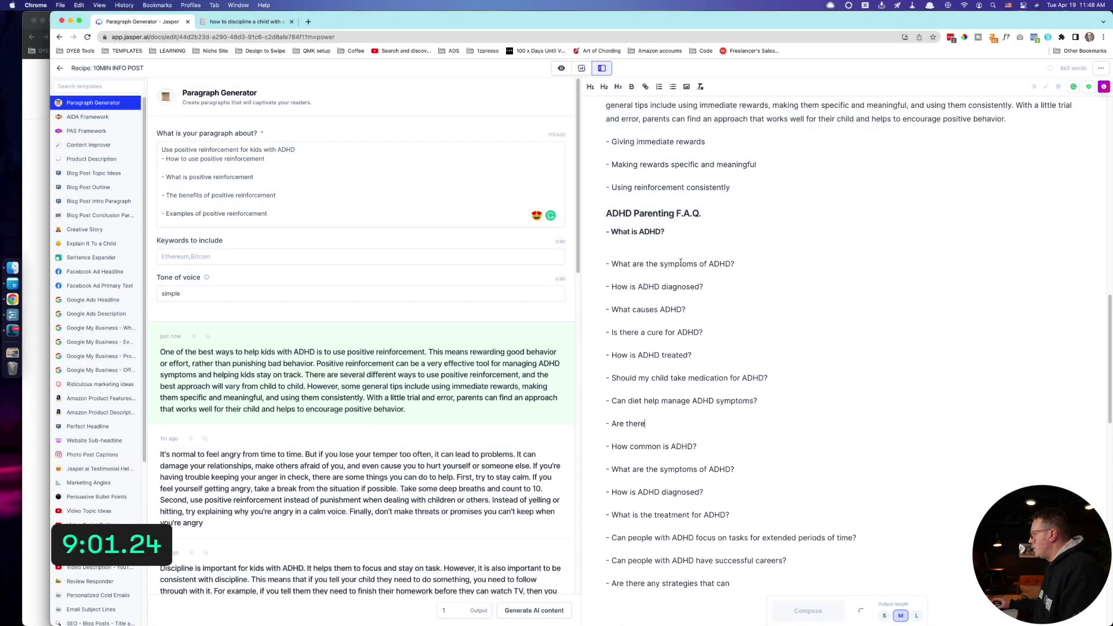
pyautogui.click(638, 246)
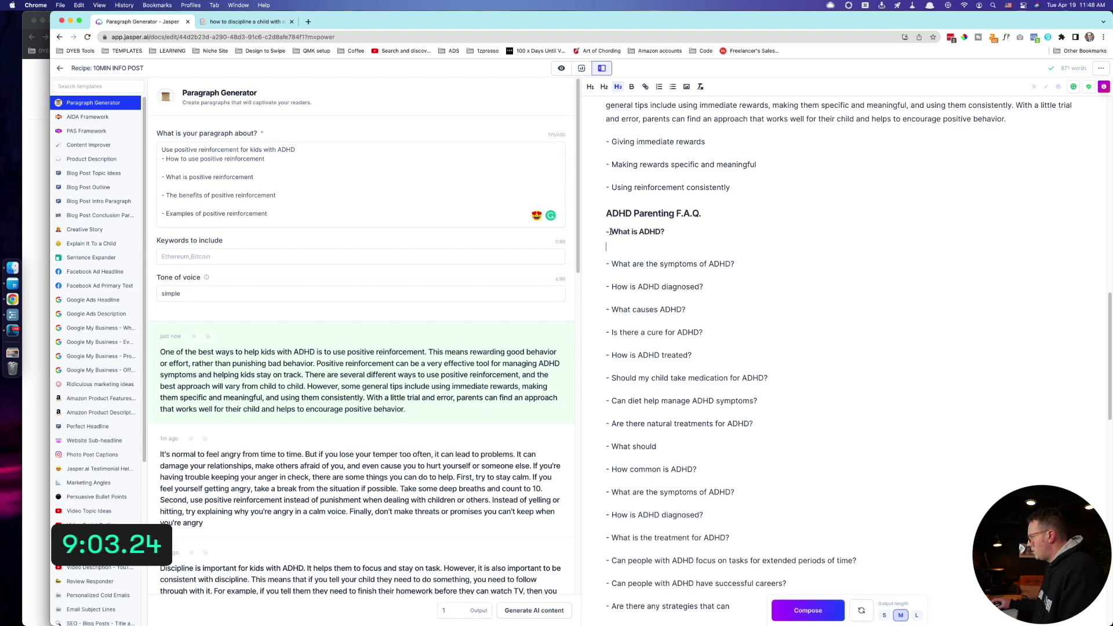
pyautogui.press('Return')
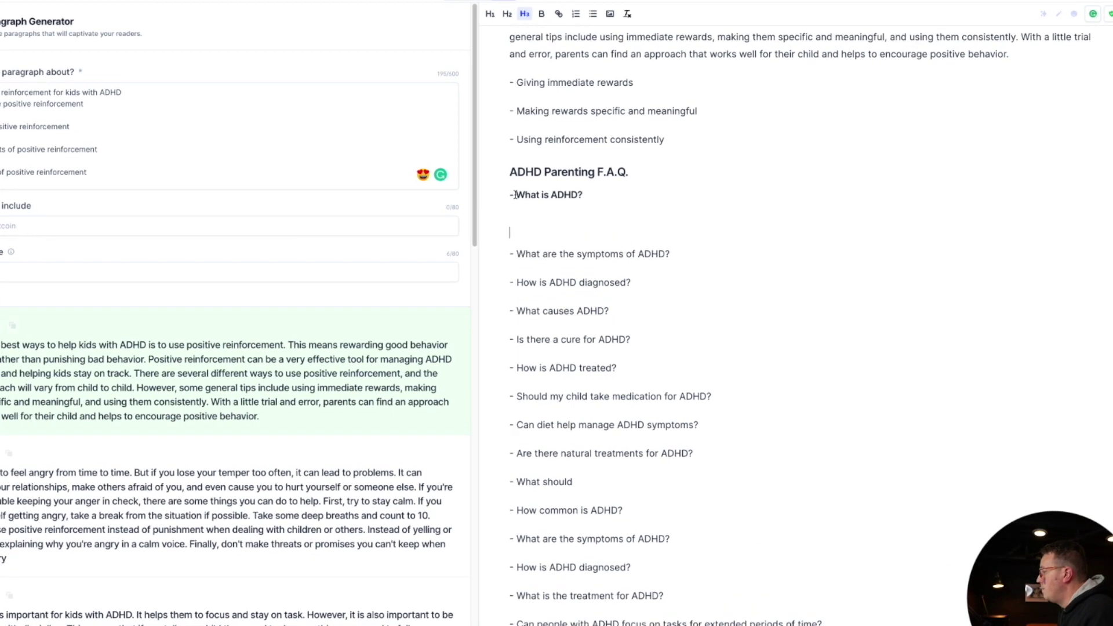
# - Delete the surplus F.A.Q. lines below the answers
pyautogui.click(540, 215)
pyautogui.moveTo(540, 215); pyautogui.dragTo(638, 605)
pyautogui.press('BackSpace')
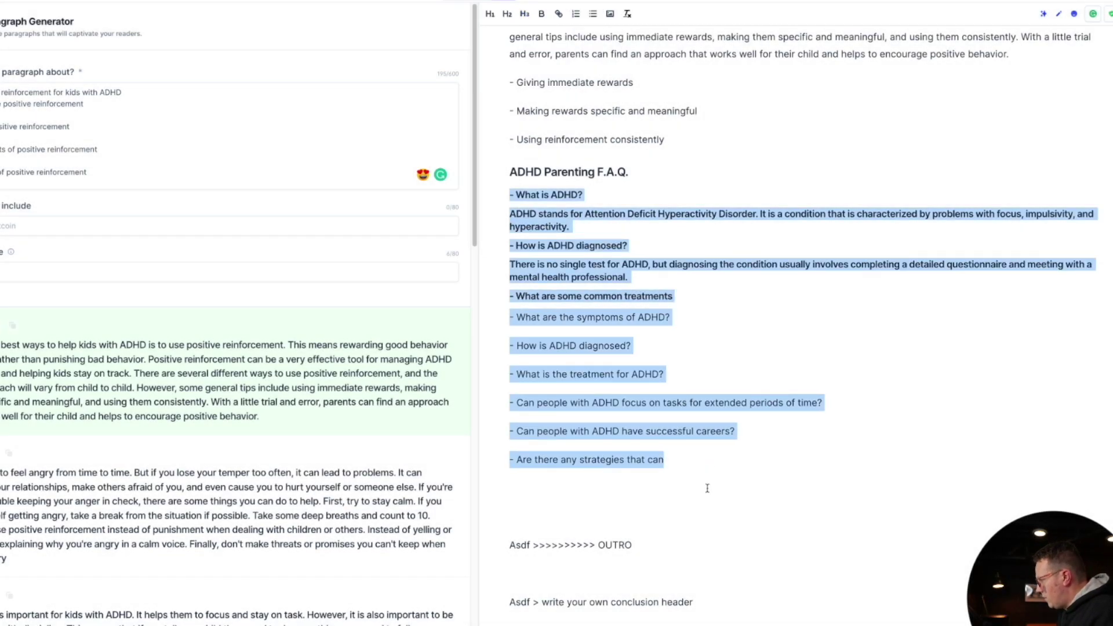
# - Generate a list of FAQs for this post from the 'write a list of FAQs for this post' prompt
pyautogui.write('write a ')
pyautogui.write('list of ')
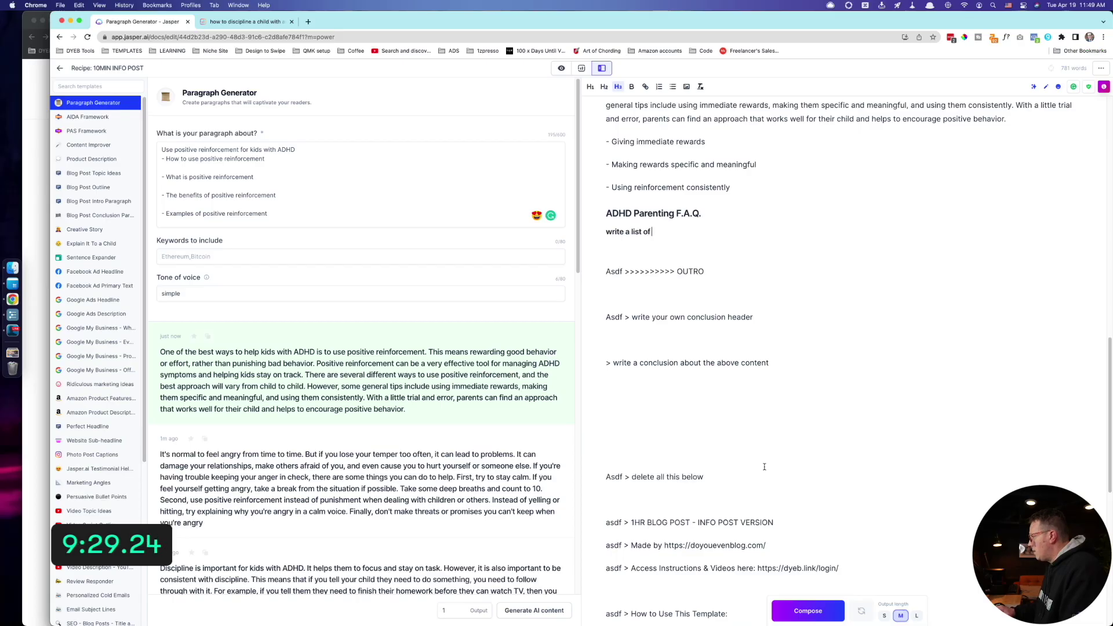
pyautogui.write('FAQs for this post')
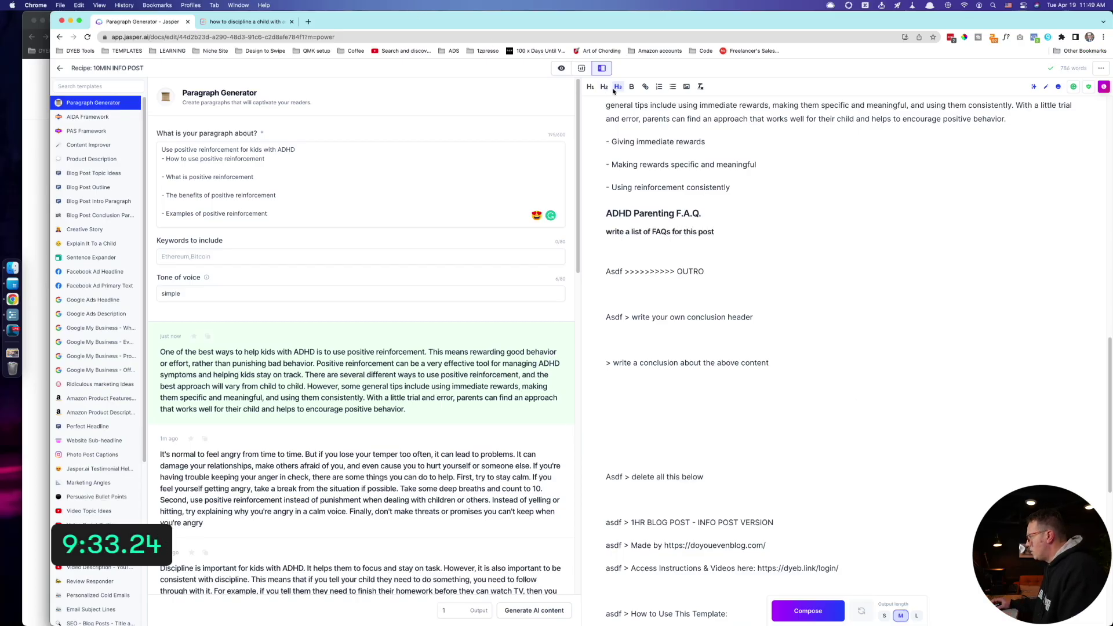
pyautogui.click(618, 87)
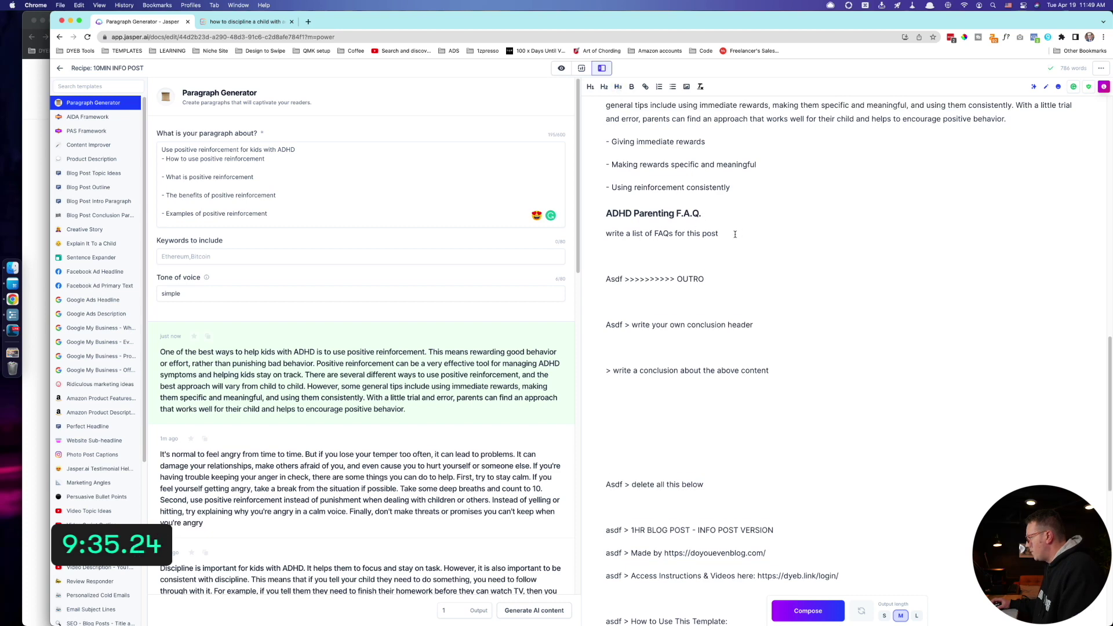
pyautogui.press('super+Return')
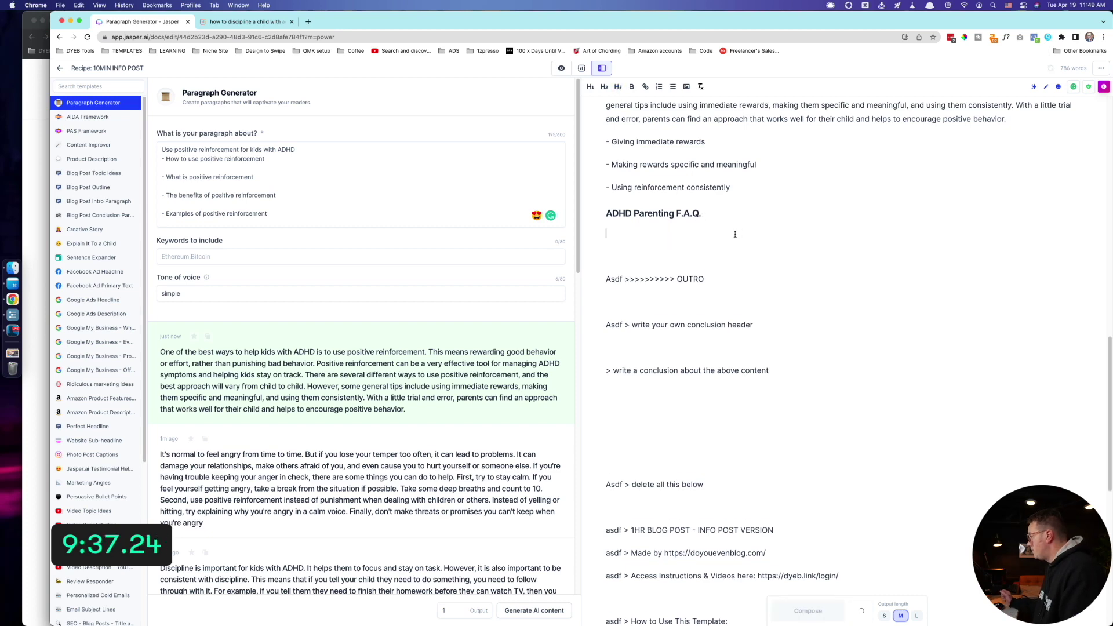
pyautogui.press('super+Tab')
pyautogui.press('super+Tab')
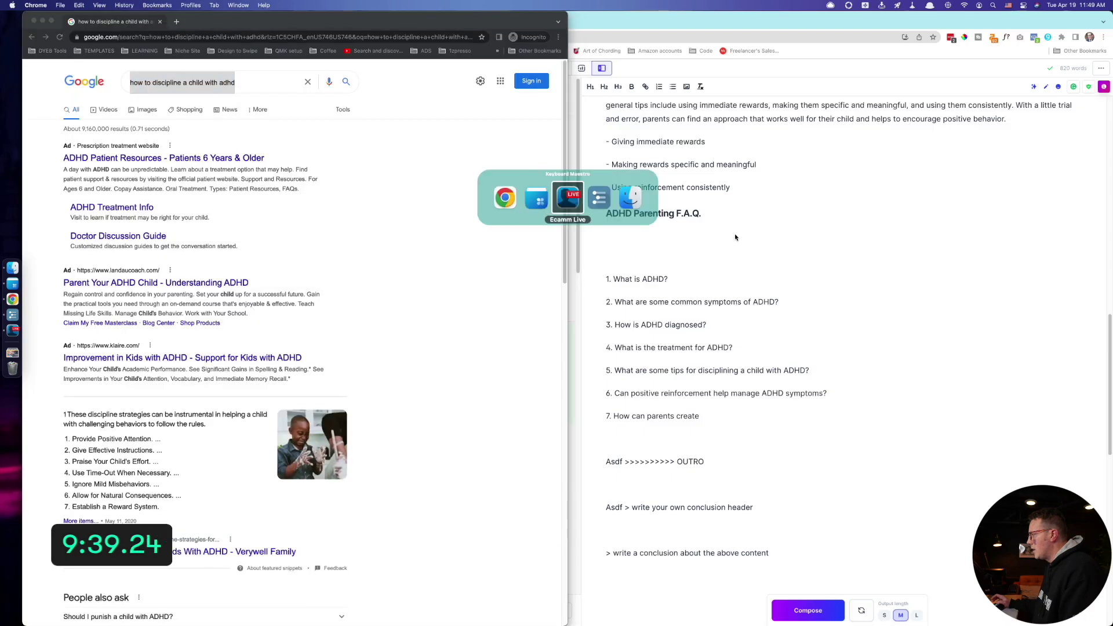
pyautogui.press('super+grave')
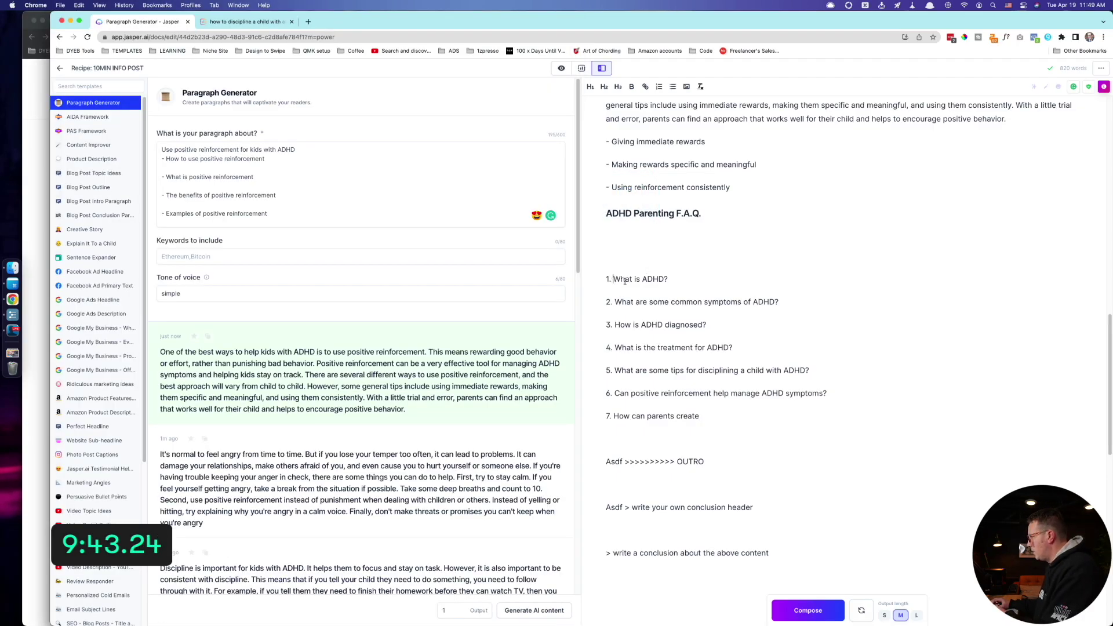
# - Make 'What is ADHD?' an H3 subheading and begin its answer with 'ADHD stands for'
pyautogui.press('BackSpace')
pyautogui.press('BackSpace')
pyautogui.press('BackSpace')
pyautogui.press('BackSpace')
pyautogui.press('BackSpace')
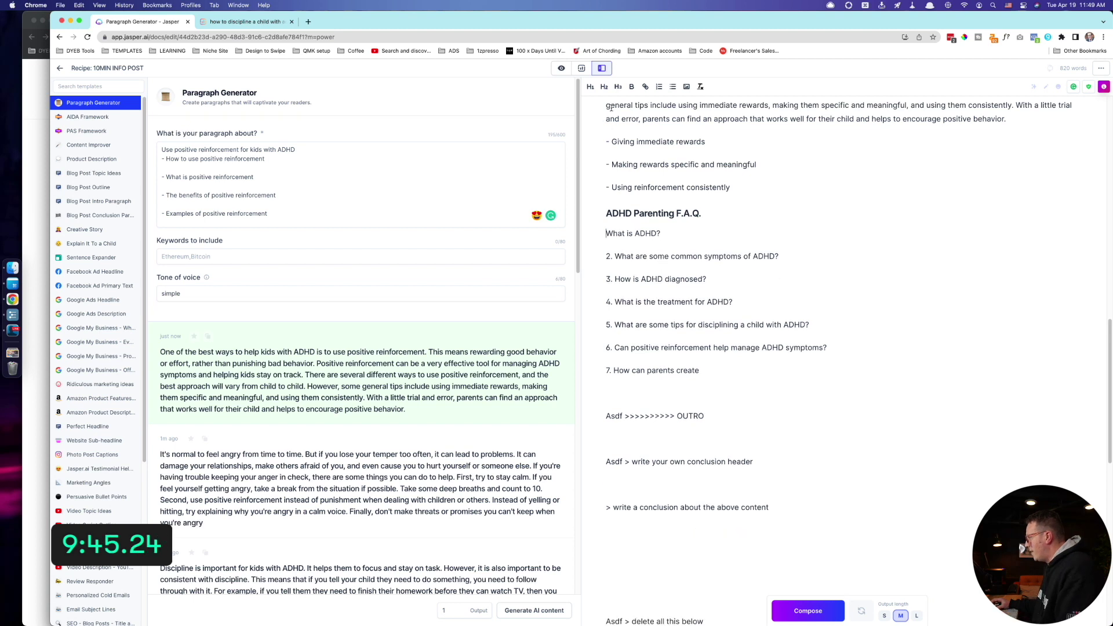
pyautogui.click(621, 86)
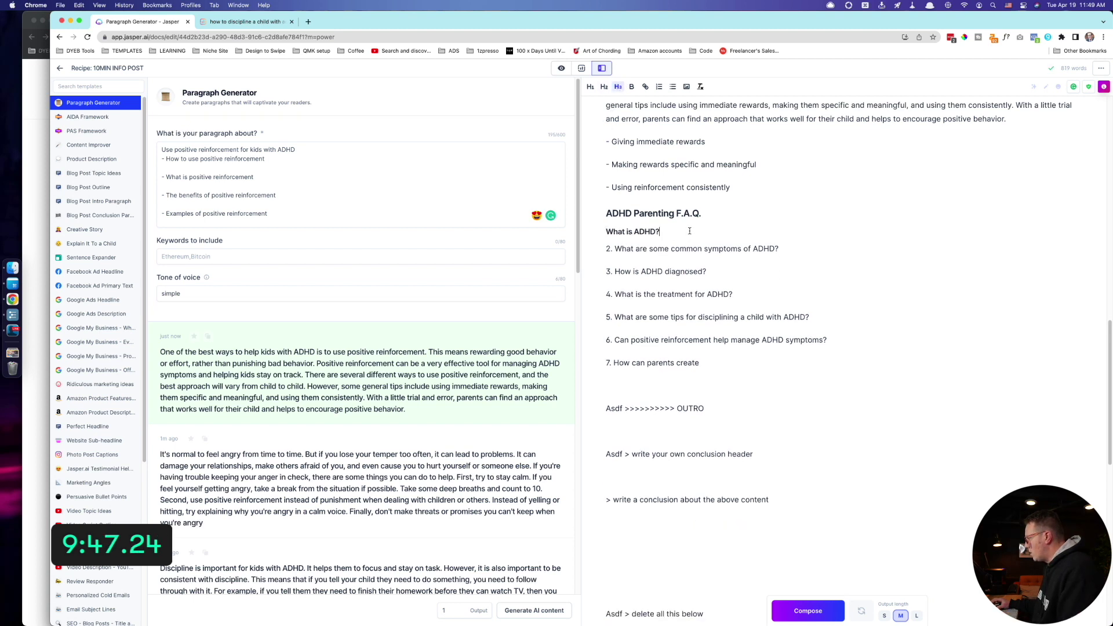
pyautogui.press('Return')
pyautogui.write('ADHD stands fort')
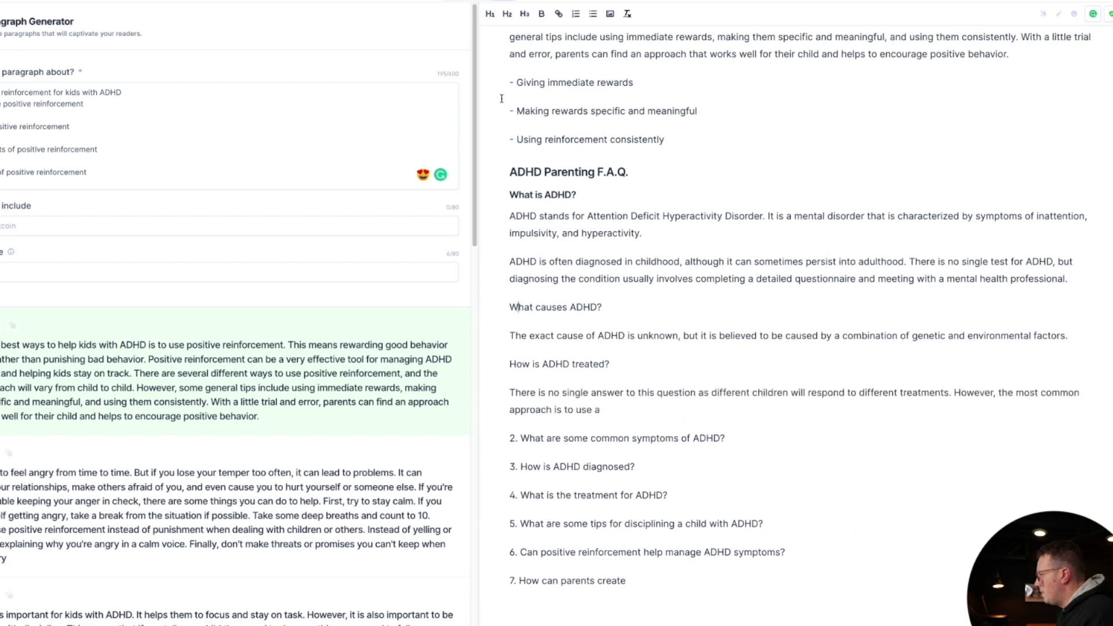
# - Make 'What causes ADHD?' a subheading and regenerate its answer
pyautogui.click(524, 13)
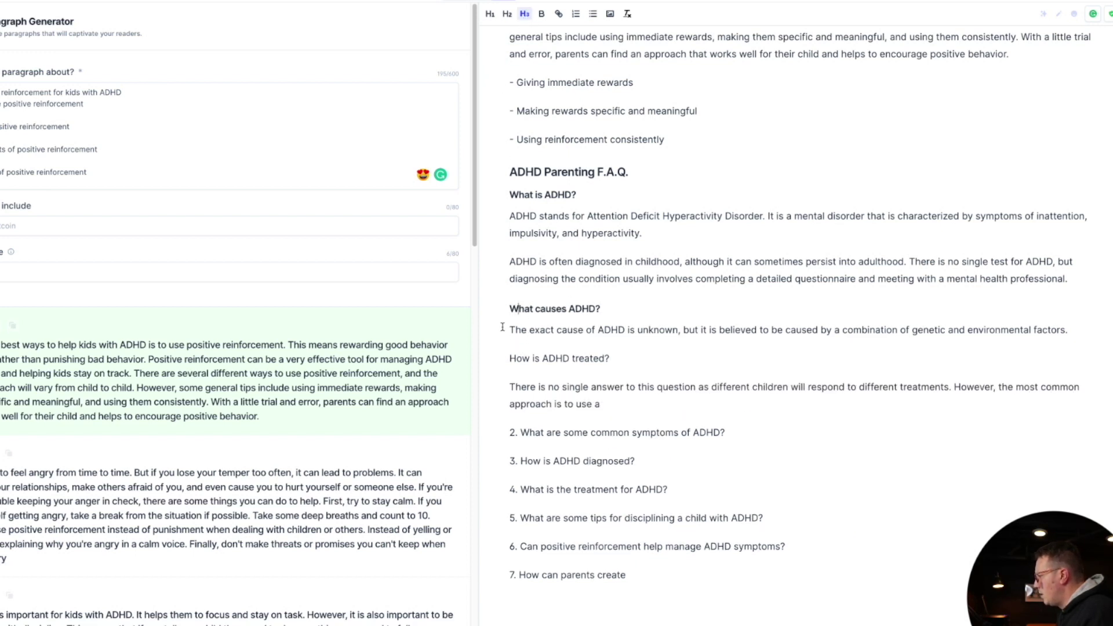
pyautogui.moveTo(503, 327); pyautogui.dragTo(707, 410)
pyautogui.press('BackSpace')
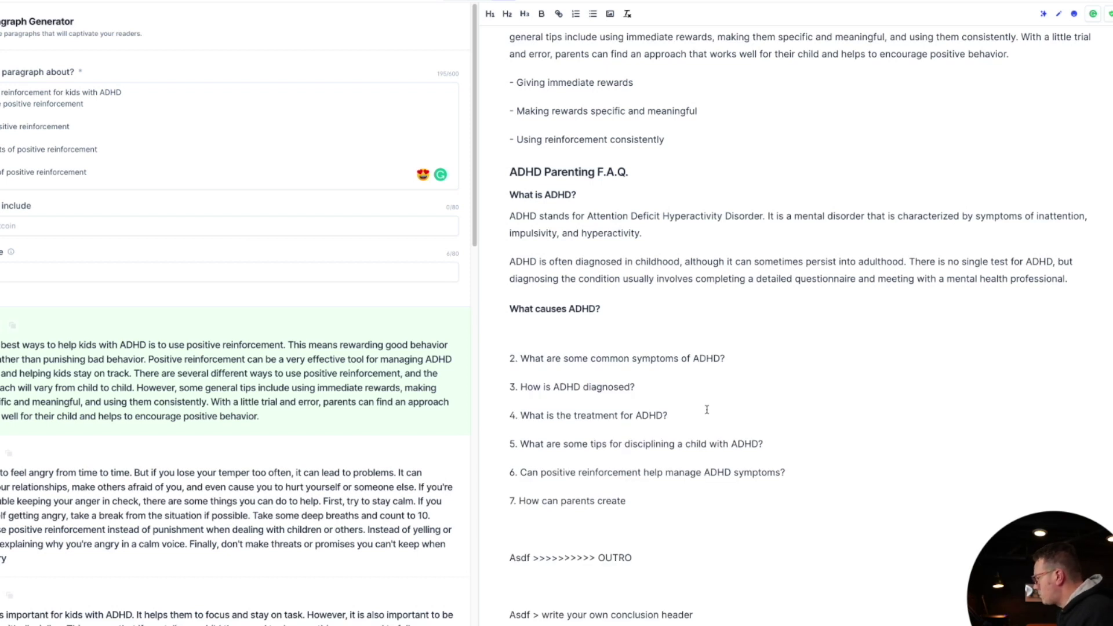
pyautogui.hotkey('ctrl', 'Return')
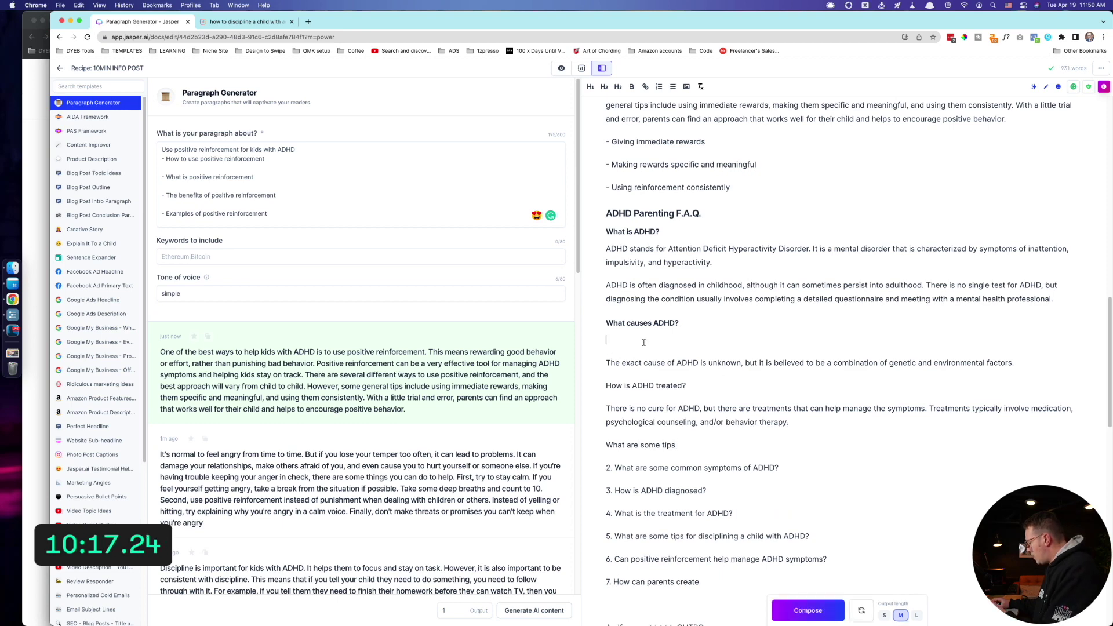
# - Make 'How is ADHD treated?' a subheading and delete the leftover numbered questions 2 to 4
pyautogui.click(639, 368)
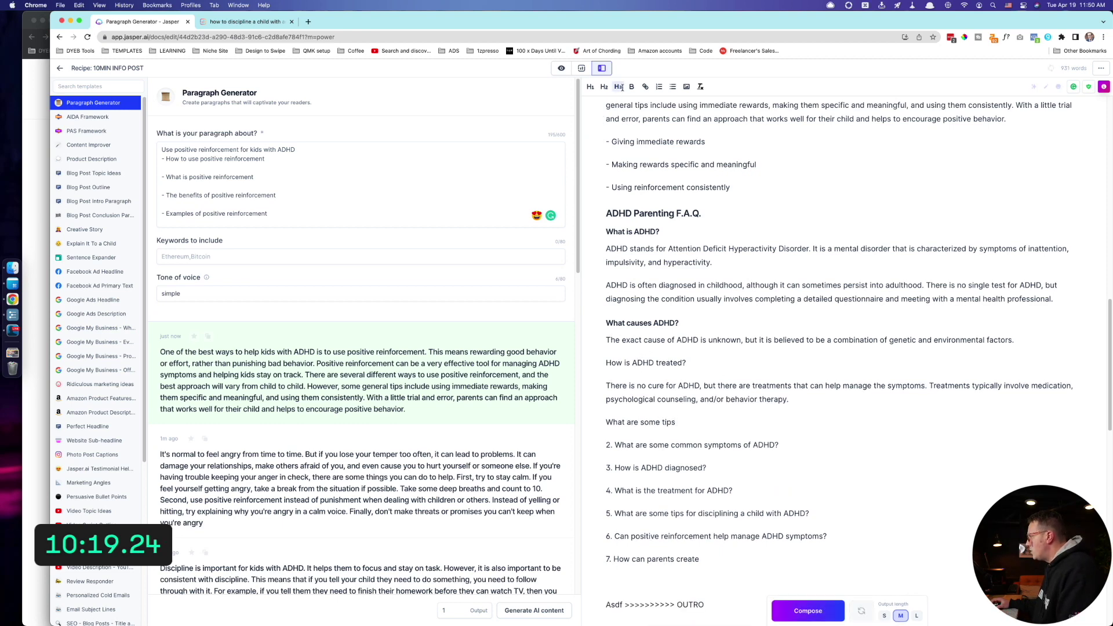
pyautogui.press('super+alt+3')
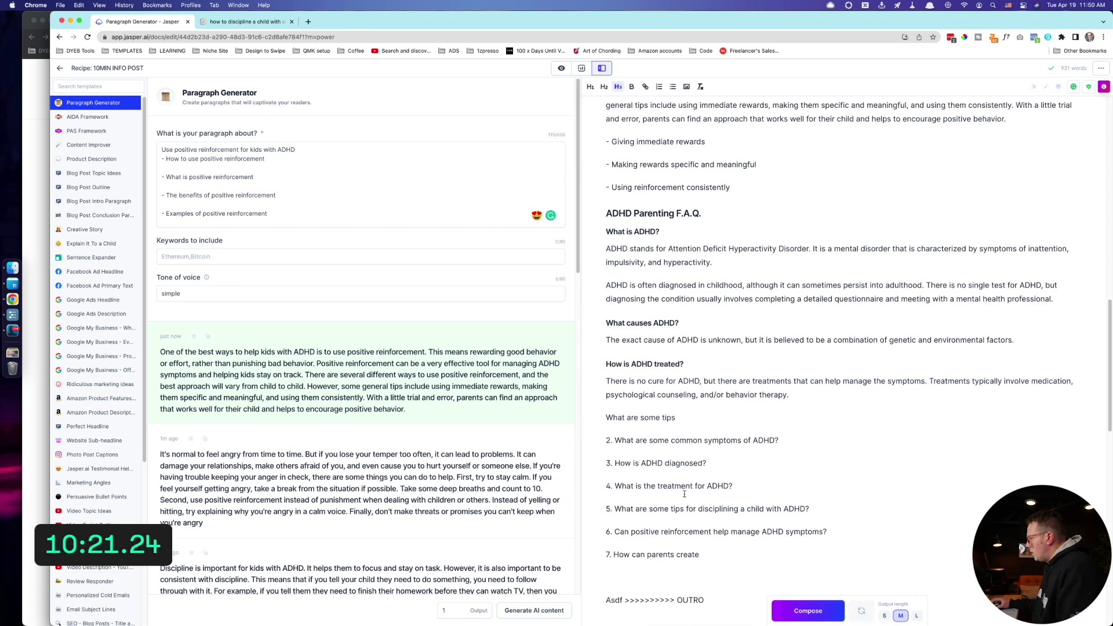
pyautogui.moveTo(768, 490); pyautogui.dragTo(606, 418)
pyautogui.press('BackSpace')
# - Turn the tips question into a subheading and start its answer with 'If you're a parent,'
pyautogui.click(615, 440)
pyautogui.press('BackSpace')
pyautogui.press('BackSpace')
pyautogui.press('BackSpace')
pyautogui.press('BackSpace')
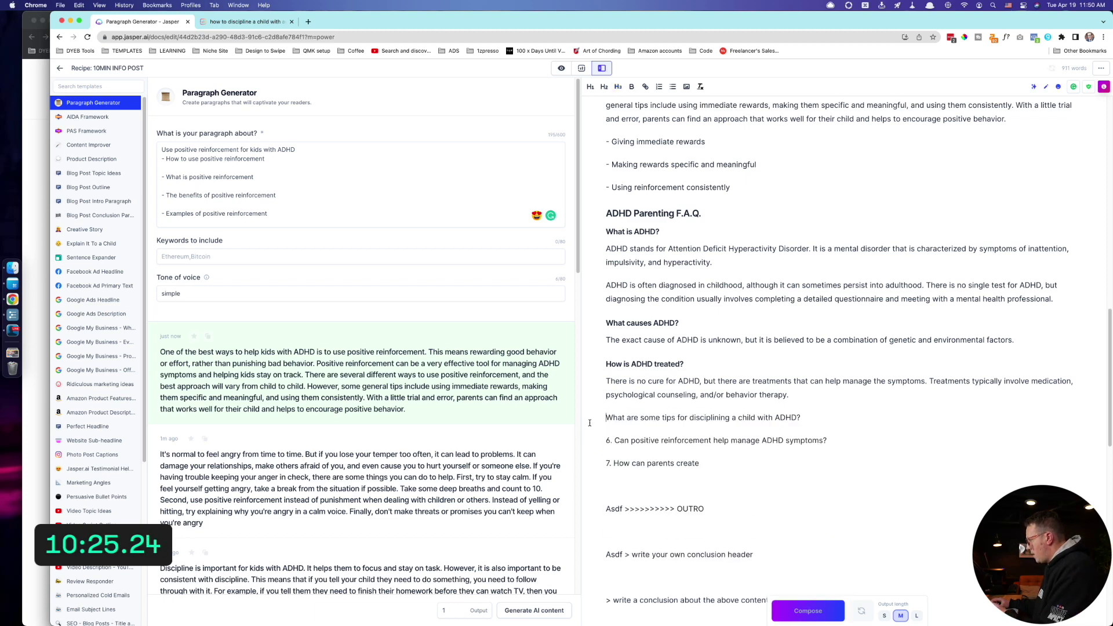
pyautogui.click(618, 86)
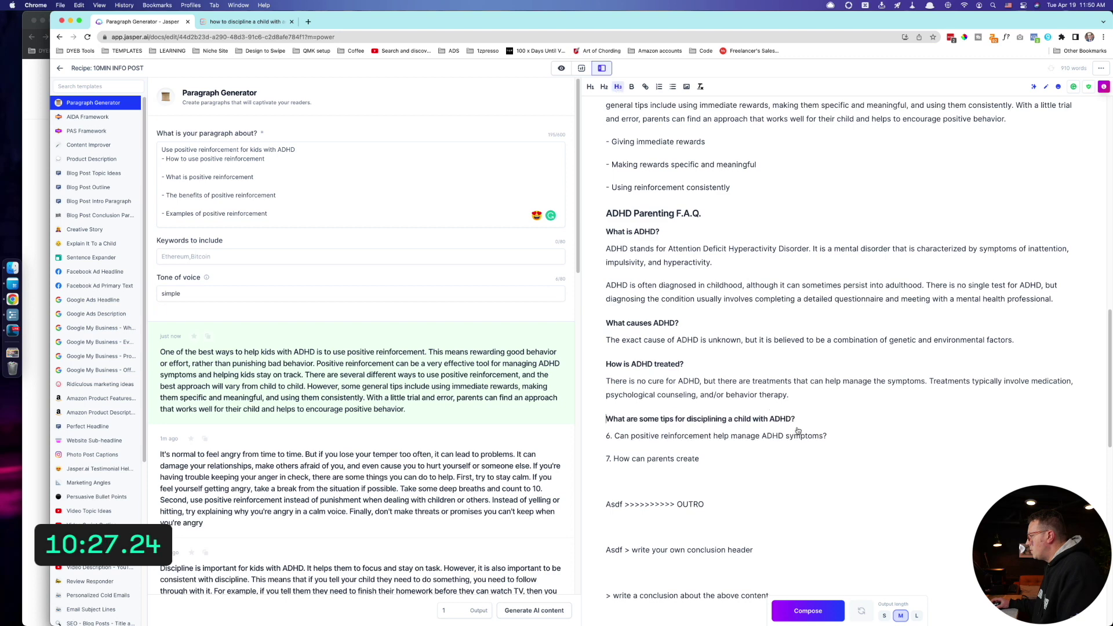
pyautogui.press('Return')
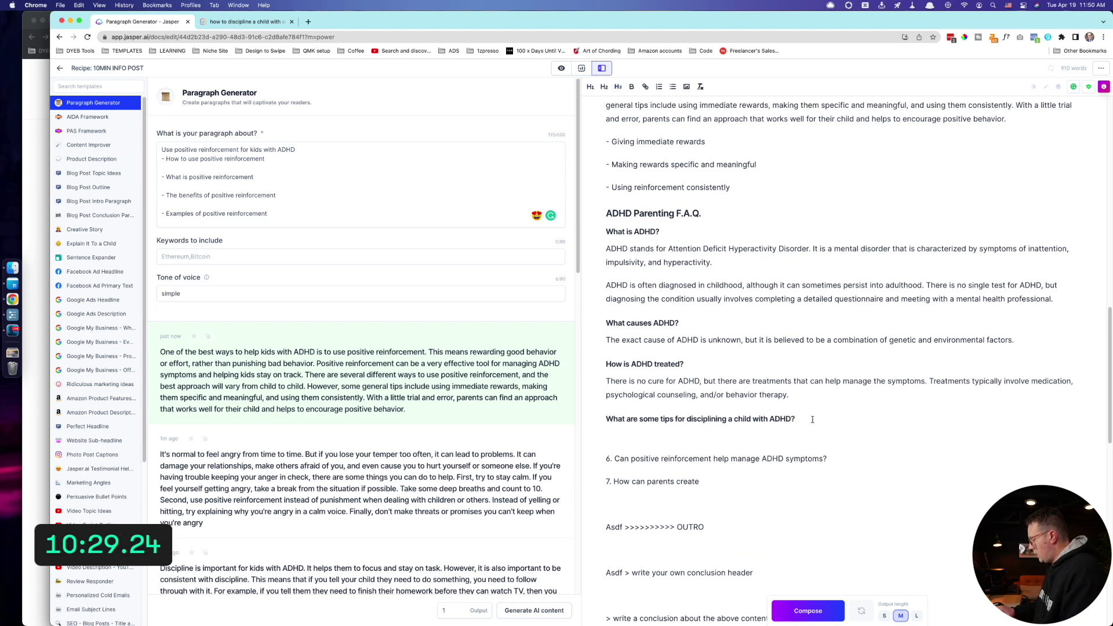
pyautogui.write("If you're a prent")
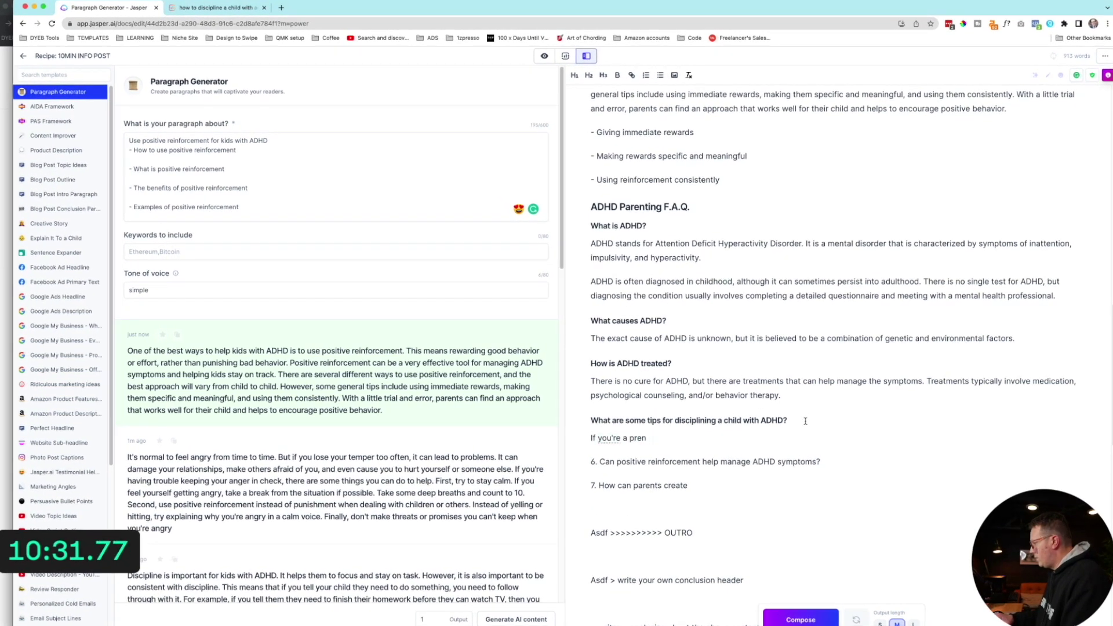
pyautogui.press('BackSpace')
pyautogui.press('BackSpace')
pyautogui.write('arent,')
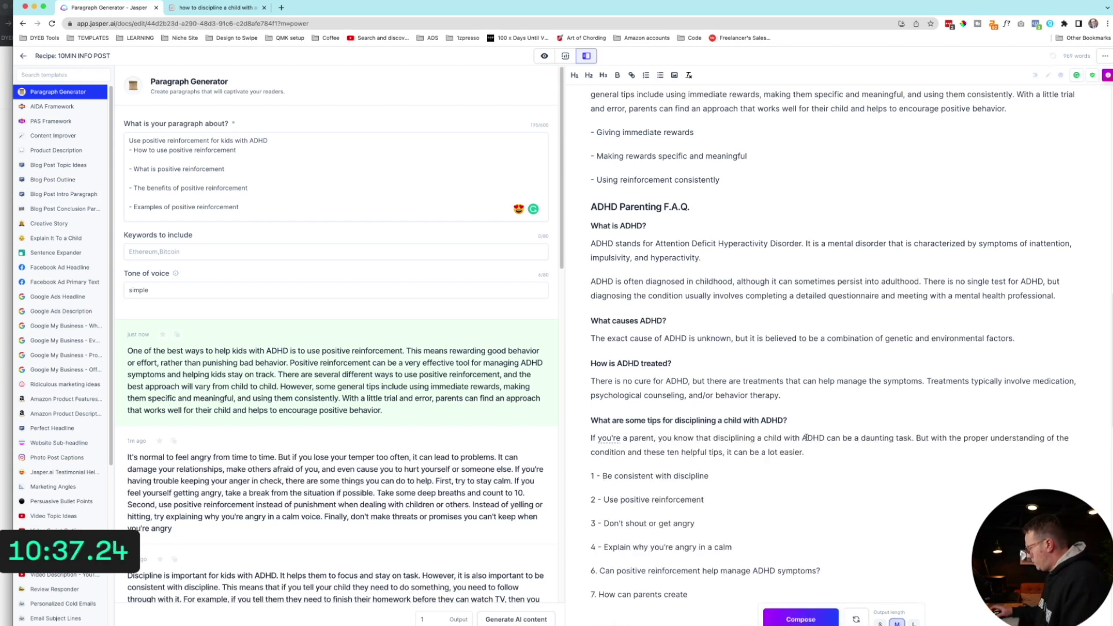
# - Make the positive reinforcement question a subheading and generate its answer
pyautogui.scroll(-1, 715, 543)
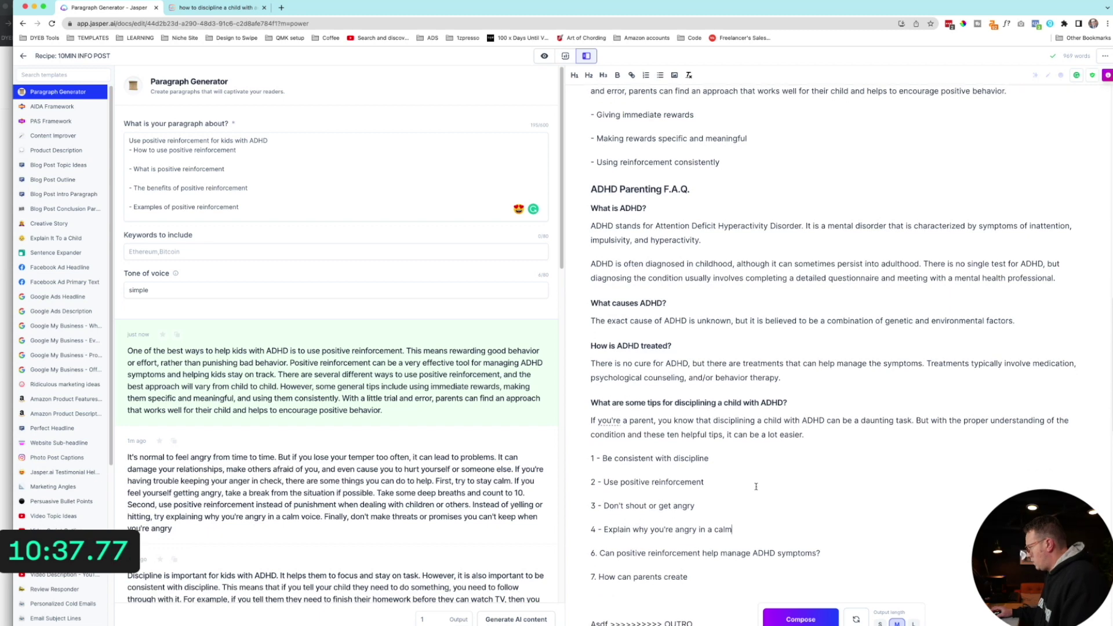
pyautogui.click(601, 553)
pyautogui.press('BackSpace')
pyautogui.press('BackSpace')
pyautogui.press('BackSpace')
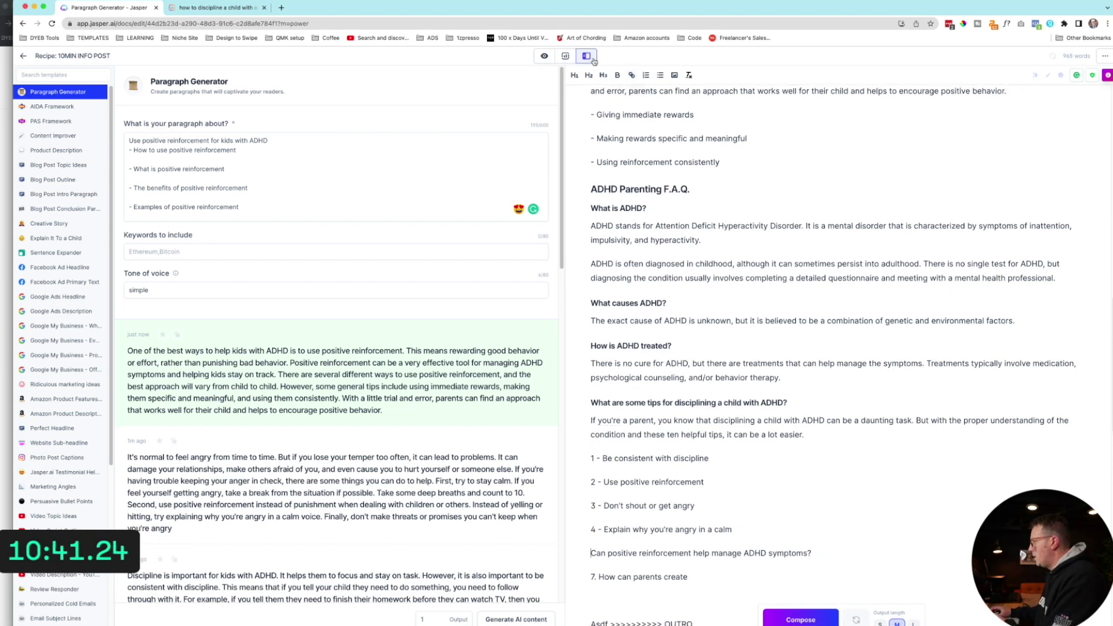
pyautogui.click(602, 75)
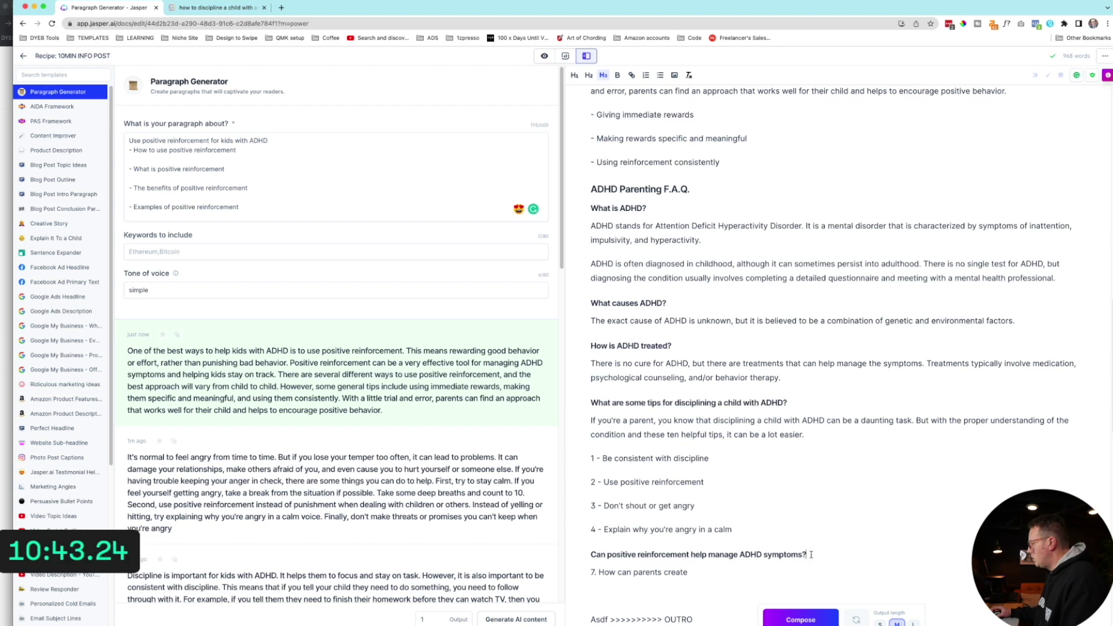
pyautogui.press('Return')
pyautogui.press('super+Return')
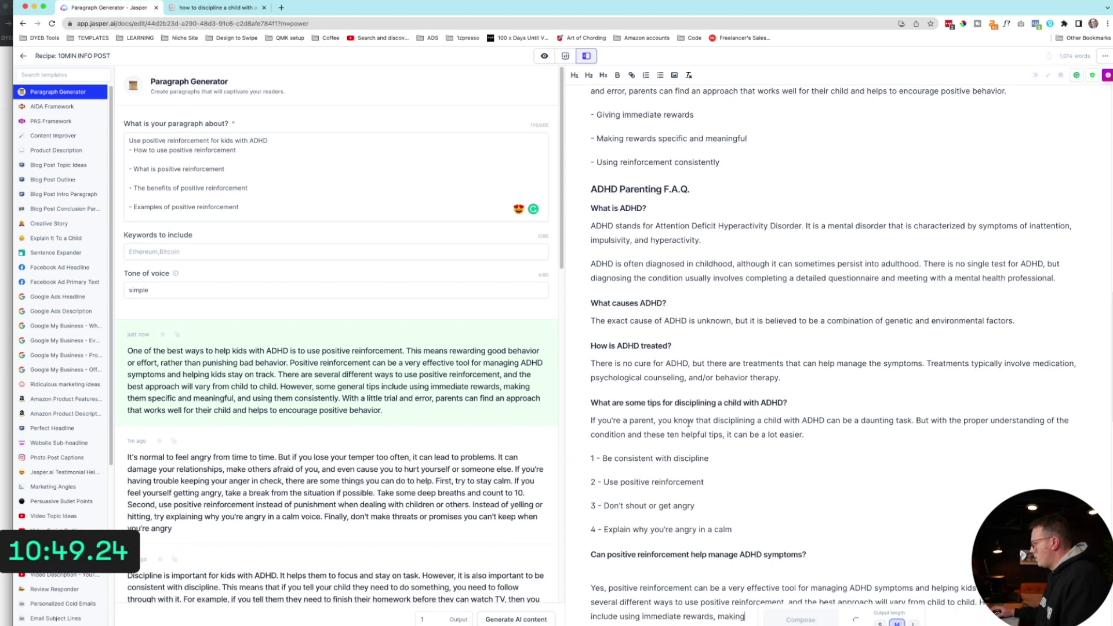
# - Delete the template instructions block and the outro and conclusion placeholders
pyautogui.scroll(-4, 688, 423)
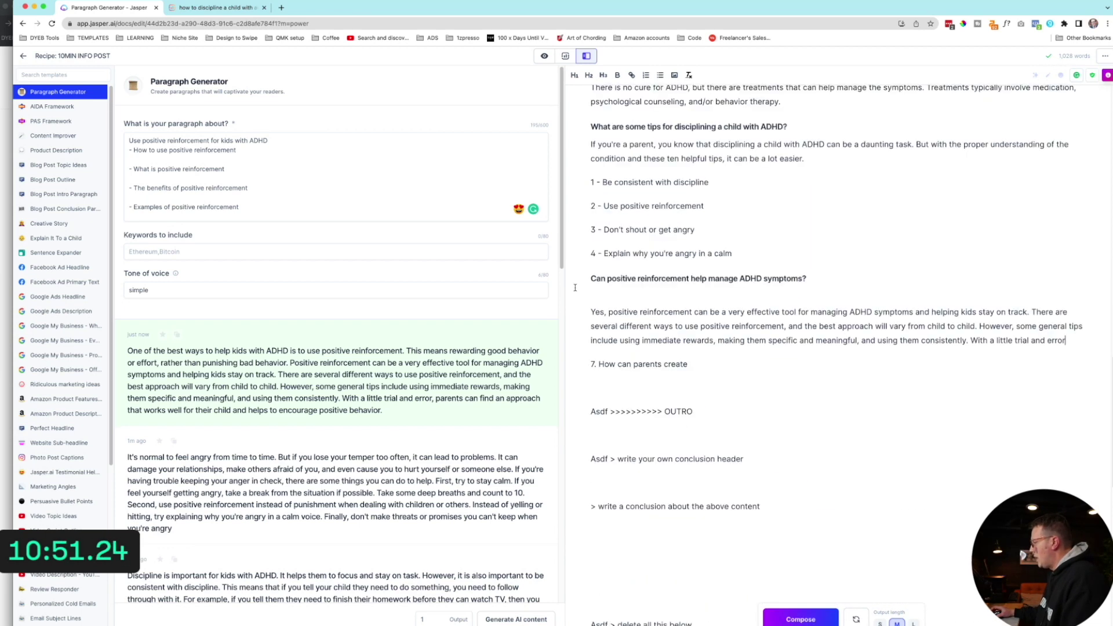
pyautogui.scroll(-7, 610, 302)
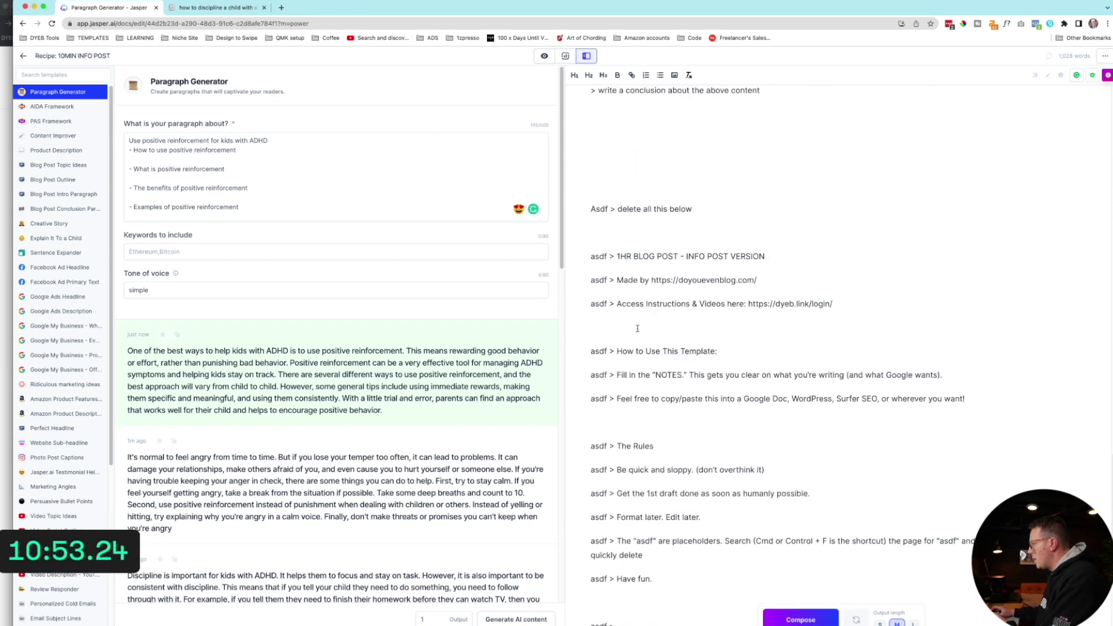
pyautogui.moveTo(645, 203); pyautogui.dragTo(727, 623)
pyautogui.press('BackSpace')
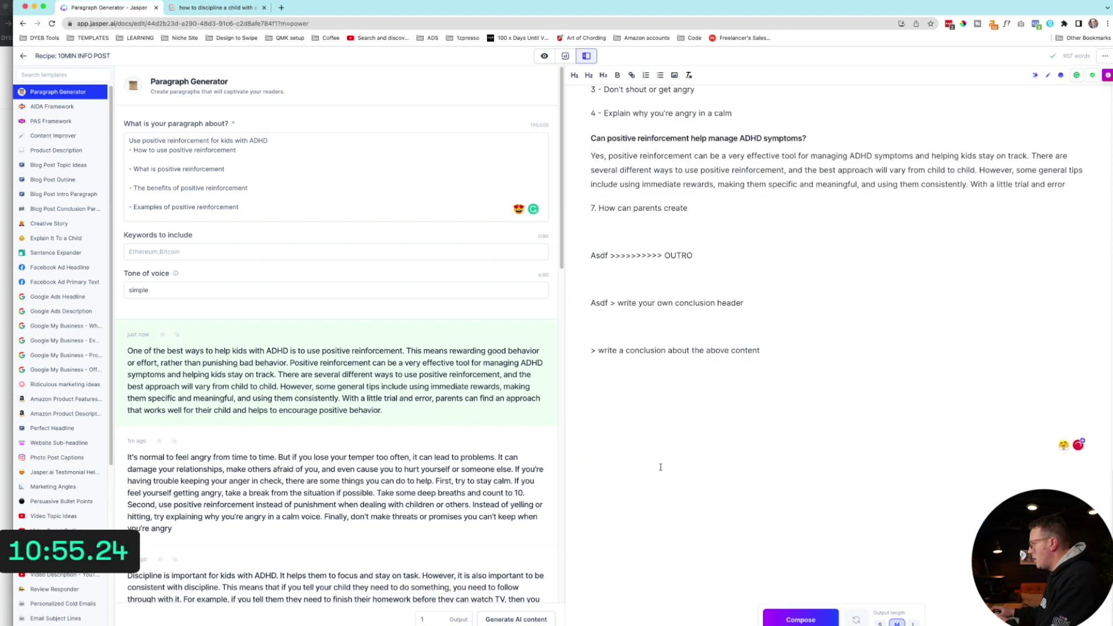
pyautogui.moveTo(658, 464); pyautogui.dragTo(591, 251)
pyautogui.press('BackSpace')
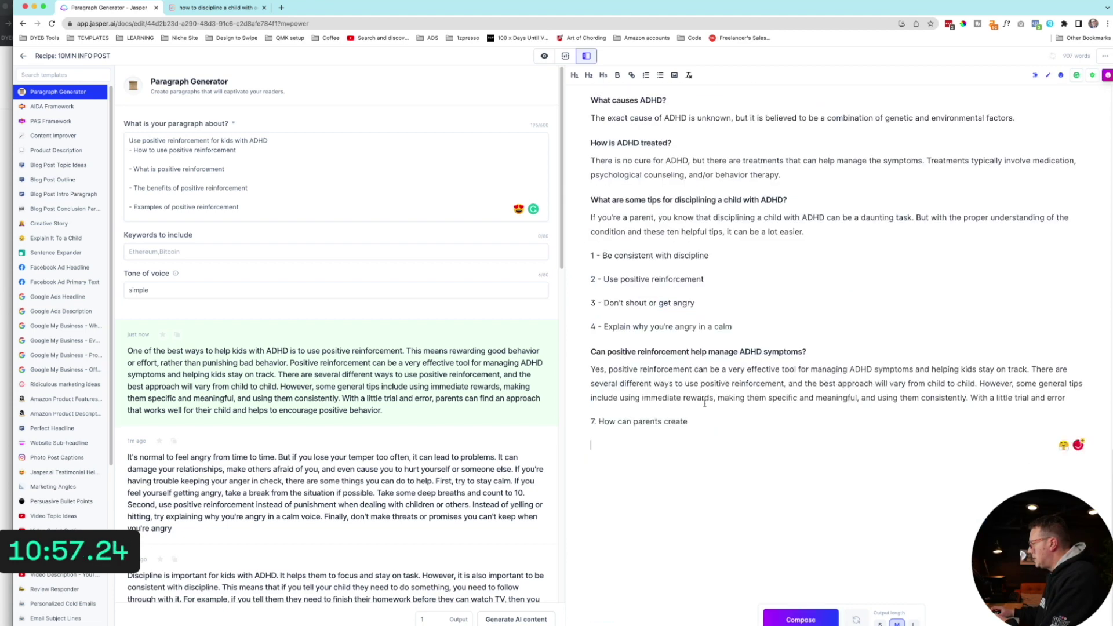
# - Remove the unfinished '7. How can parents create' question line
pyautogui.scroll(15, 696, 437)
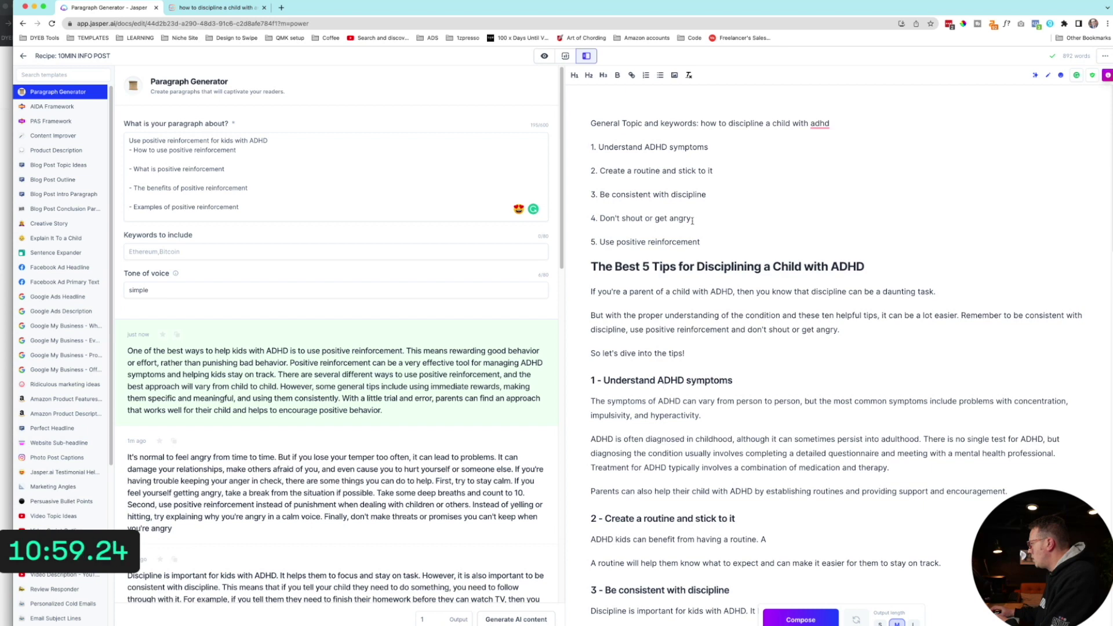
pyautogui.scroll(-15, 729, 243)
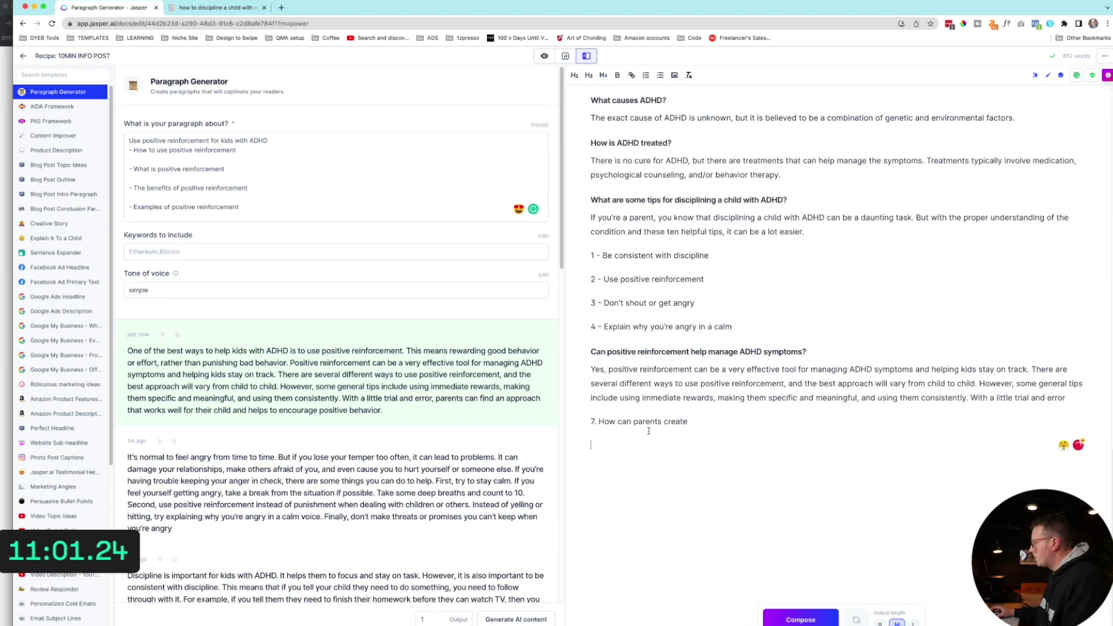
pyautogui.tripleClick(627, 422)
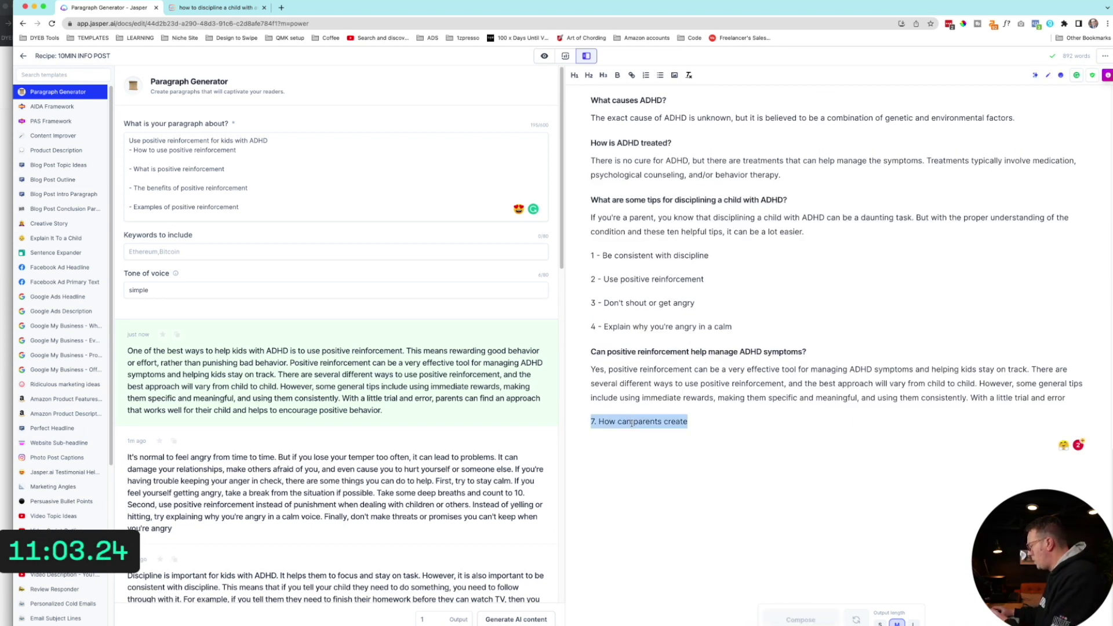
pyautogui.press('BackSpace')
pyautogui.press('BackSpace')
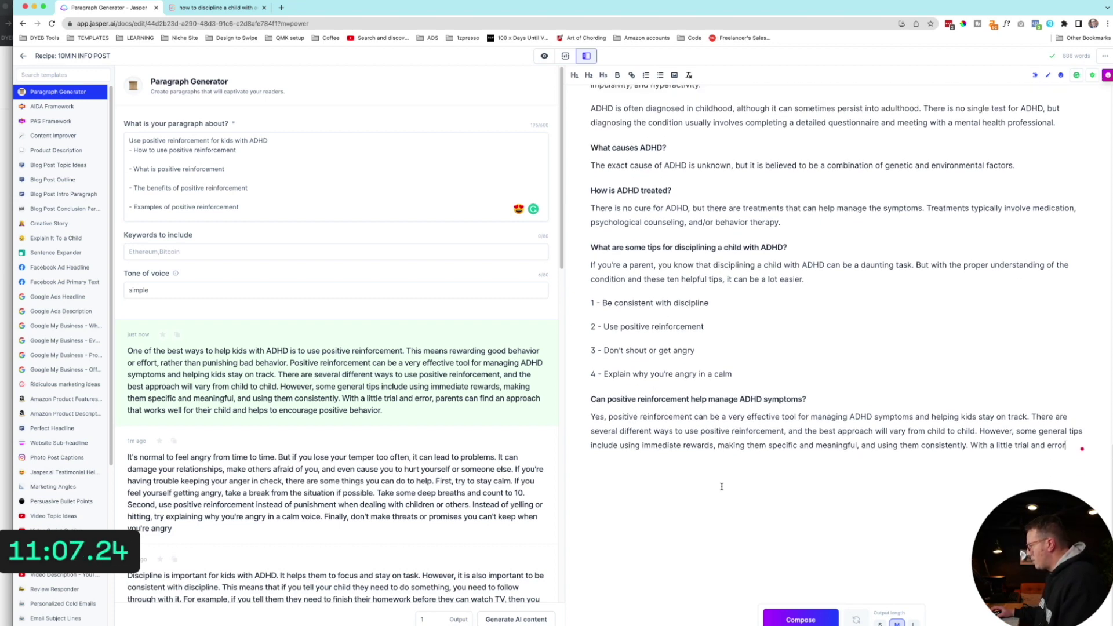
# - Add the heading 'Conclusion: ADHD is tough with kids, but there are tools to help you!'
pyautogui.press('BackSpace')
pyautogui.press('BackSpace')
pyautogui.press('BackSpace')
pyautogui.press('BackSpace')
pyautogui.press('BackSpace')
pyautogui.press('BackSpace')
pyautogui.press('BackSpace')
pyautogui.press('BackSpace')
pyautogui.press('Return')
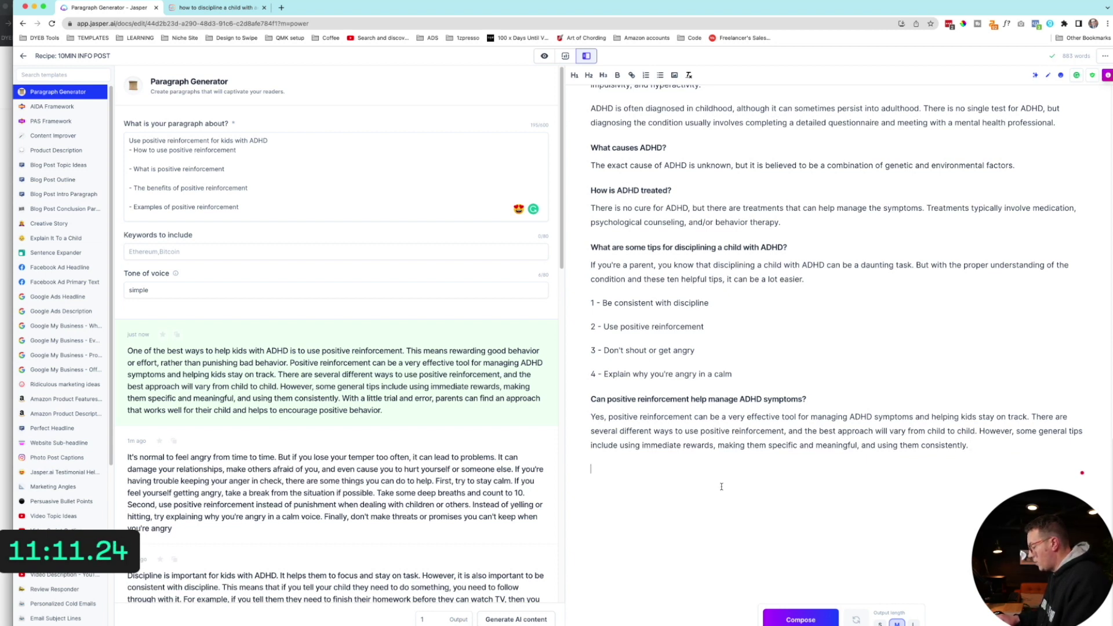
pyautogui.write('Conclusion: ADHD')
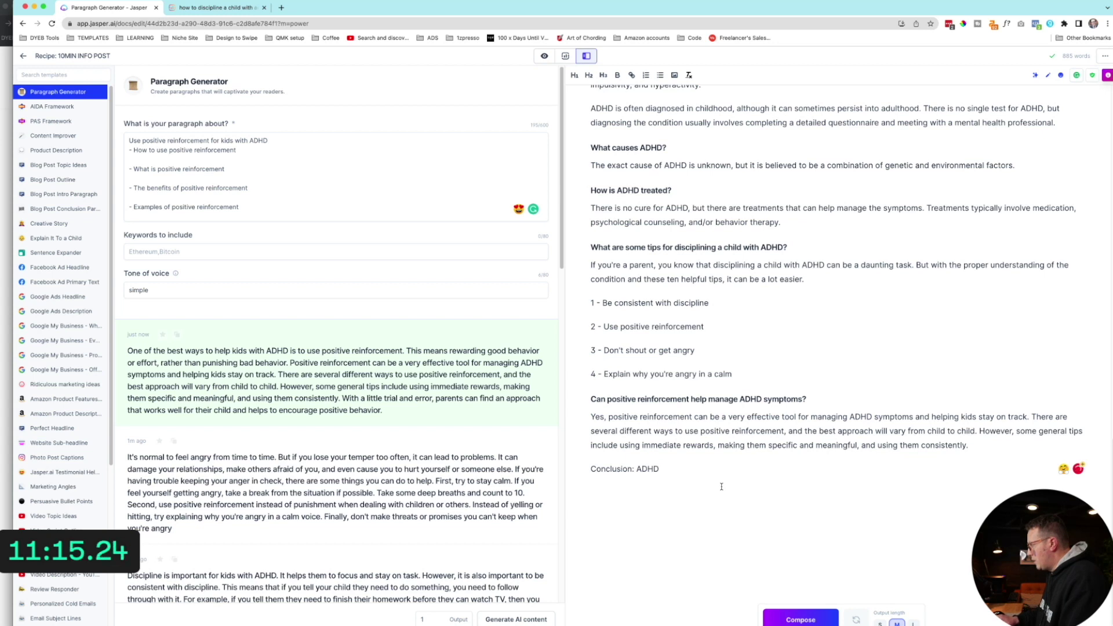
pyautogui.write(' is tough with kids, but th')
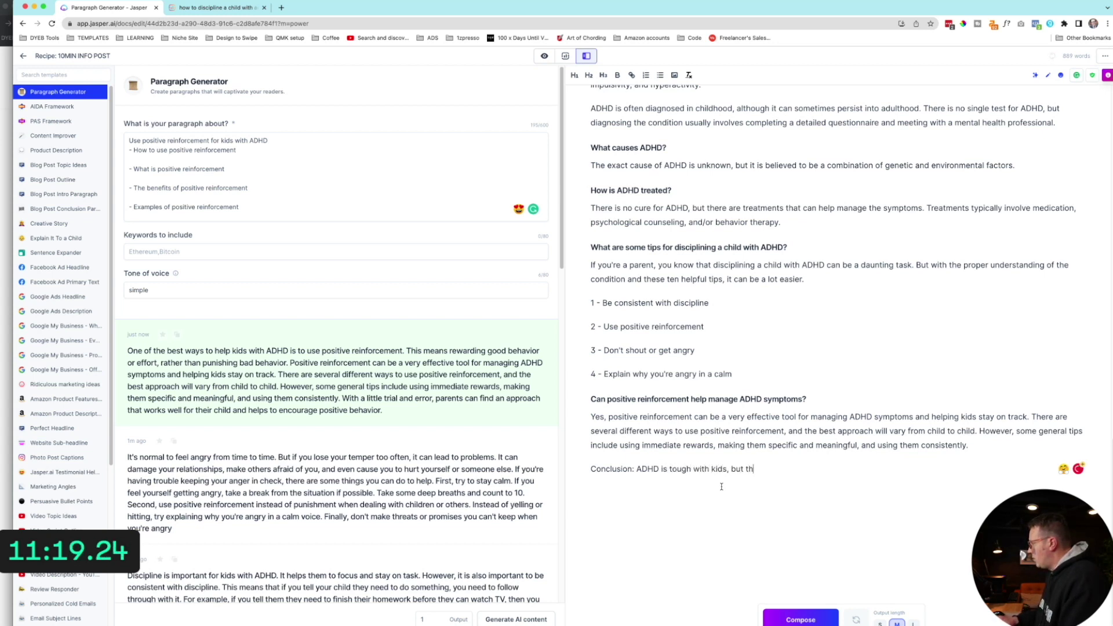
pyautogui.write('ere are tools to help you!')
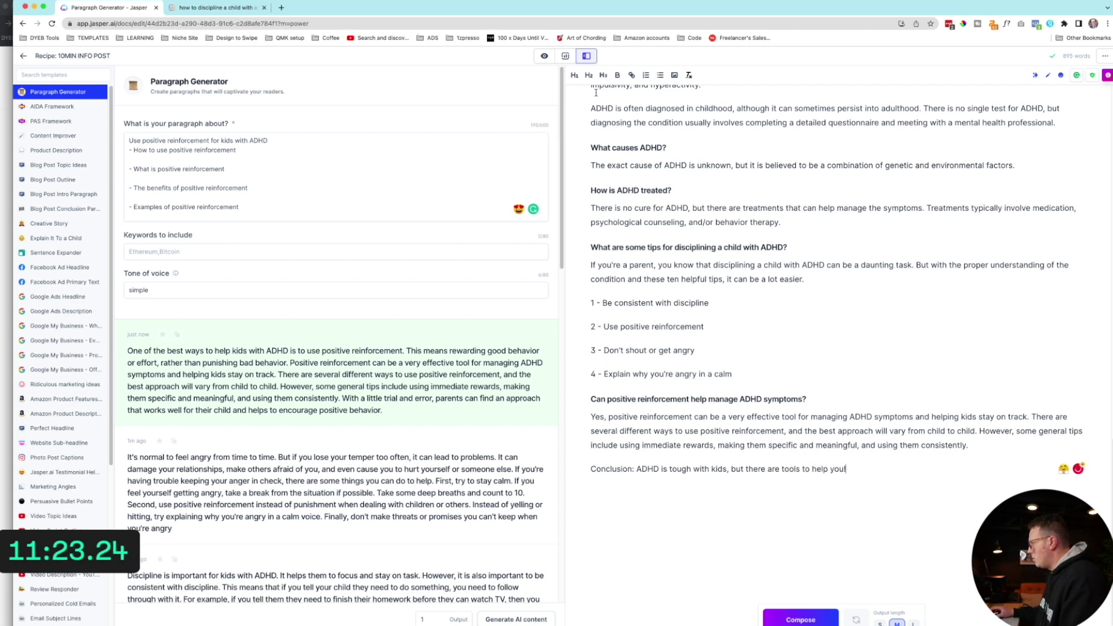
pyautogui.click(589, 76)
# - Have Jasper write a conclusion paragraph for this post under the heading
pyautogui.press('Return')
pyautogui.write('write a blog post conclu')
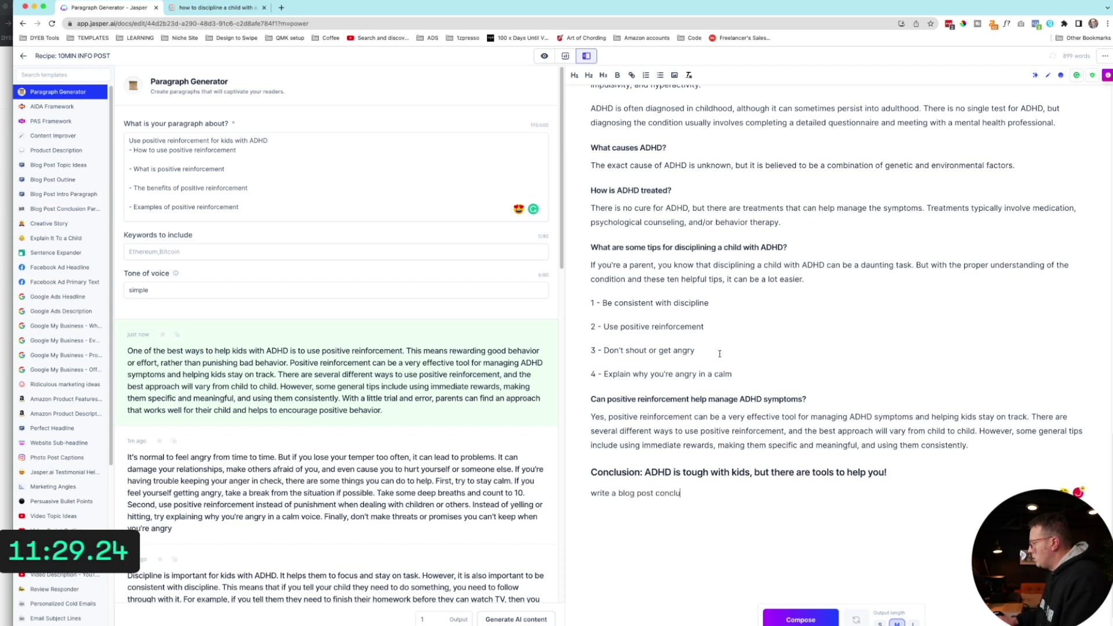
pyautogui.write('sion for ')
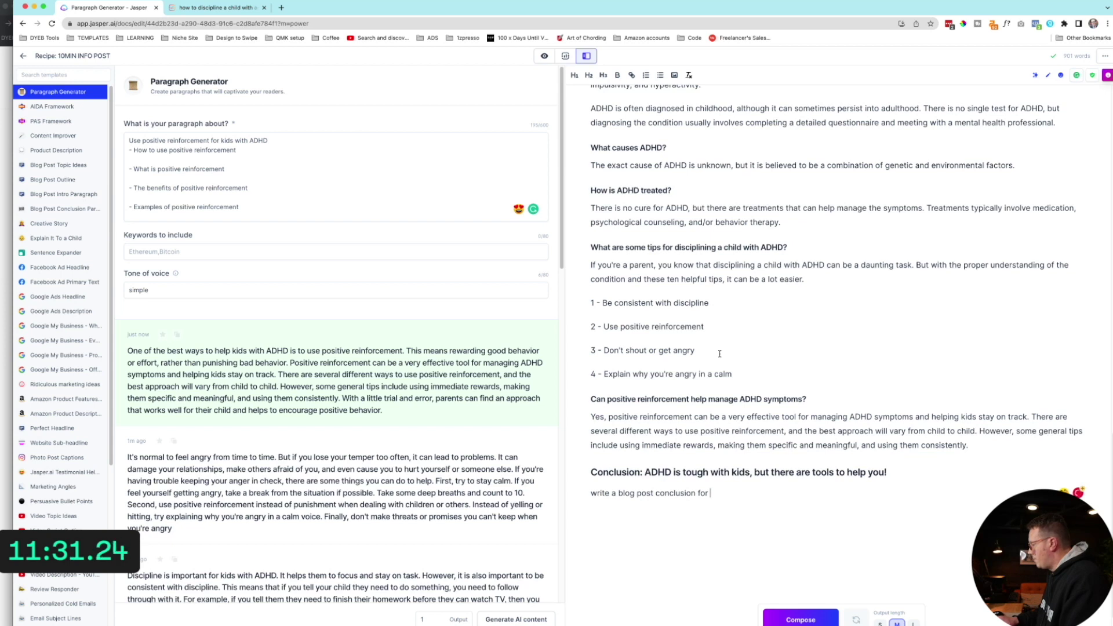
pyautogui.write('this post')
pyautogui.press('super+Return')
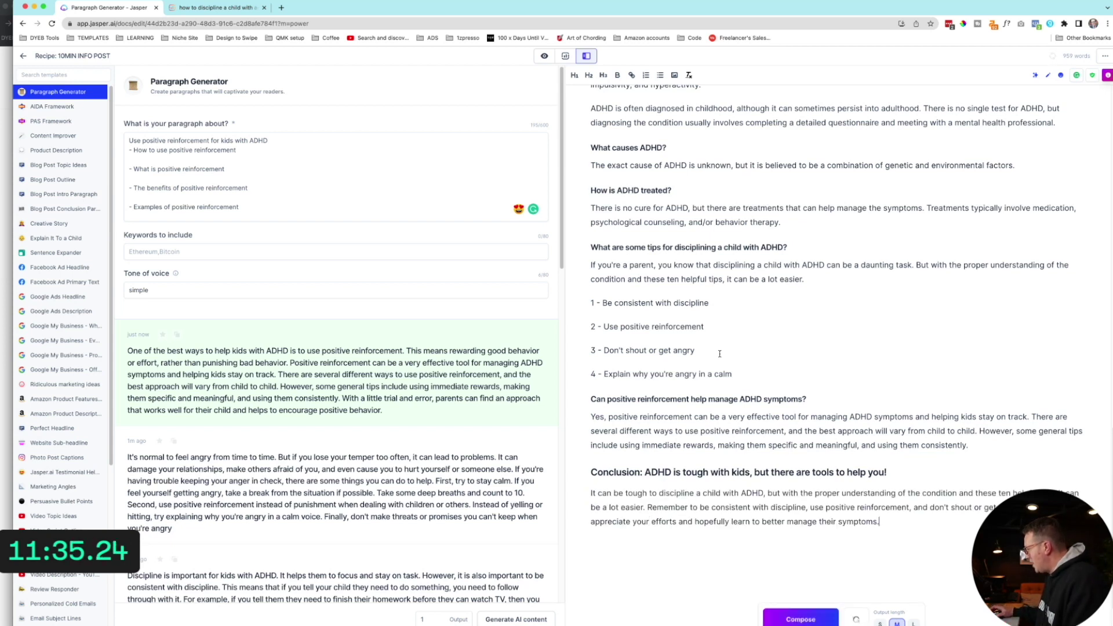
pyautogui.scroll(-2, 749, 458)
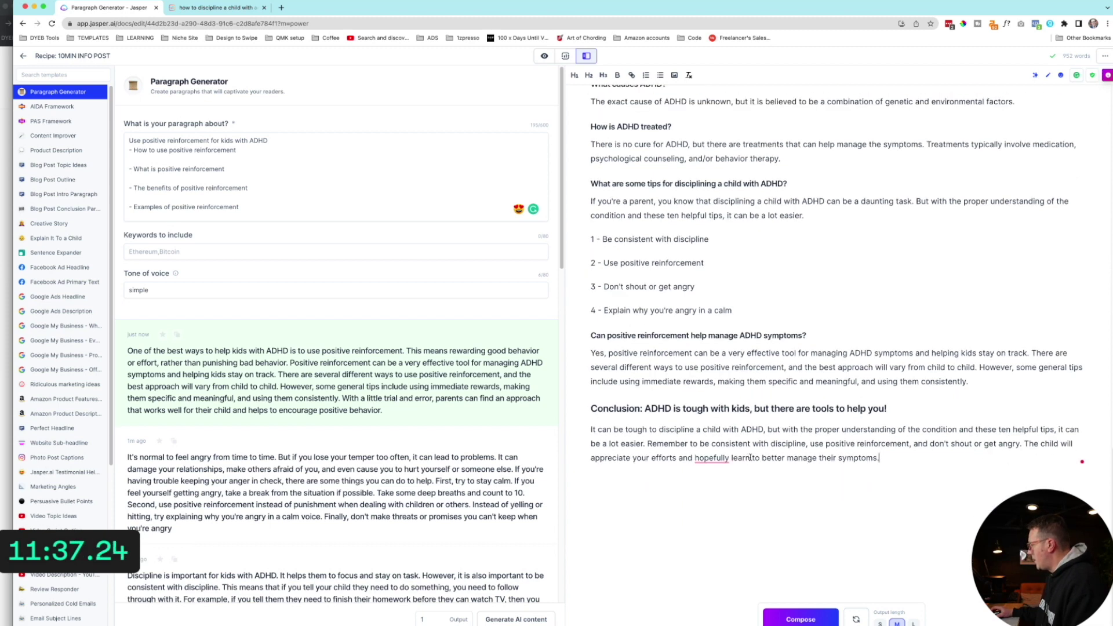
# - Add the closing line 'I hope you get a lot out of these tips, and good luck!'
pyautogui.press('Return')
pyautogui.write('I hope you get a lot out of these tips, a')
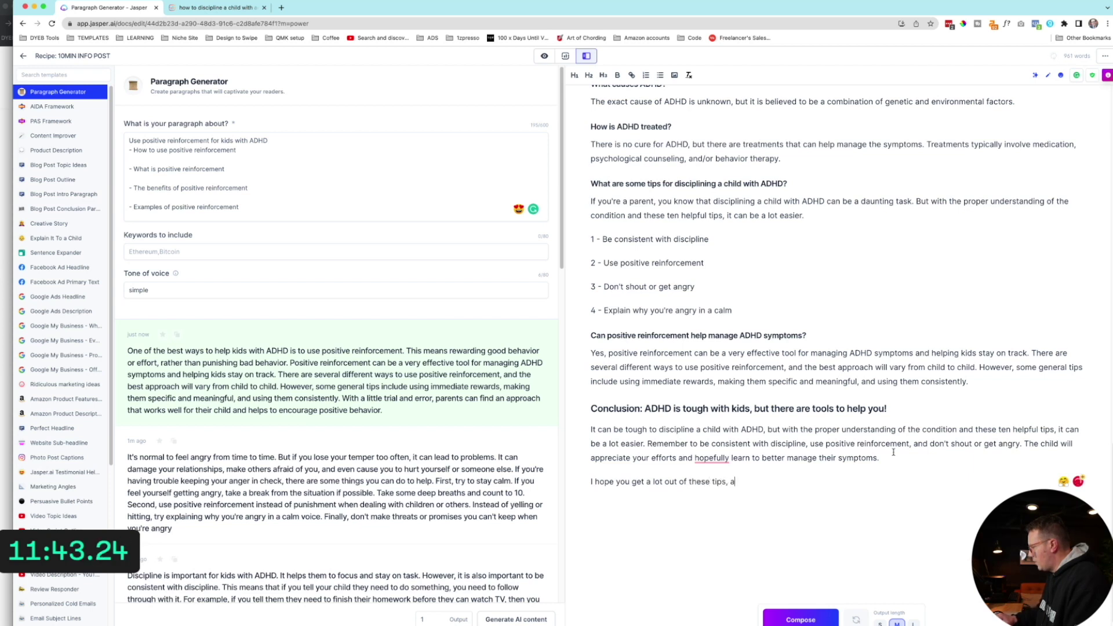
pyautogui.write('nd good luck')
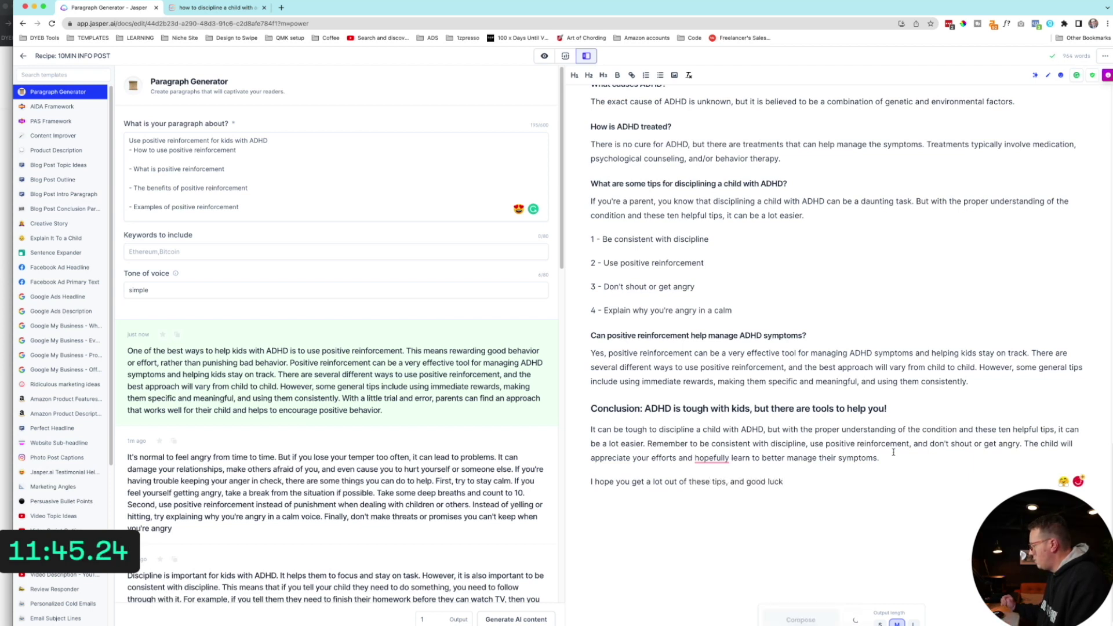
pyautogui.write('!')
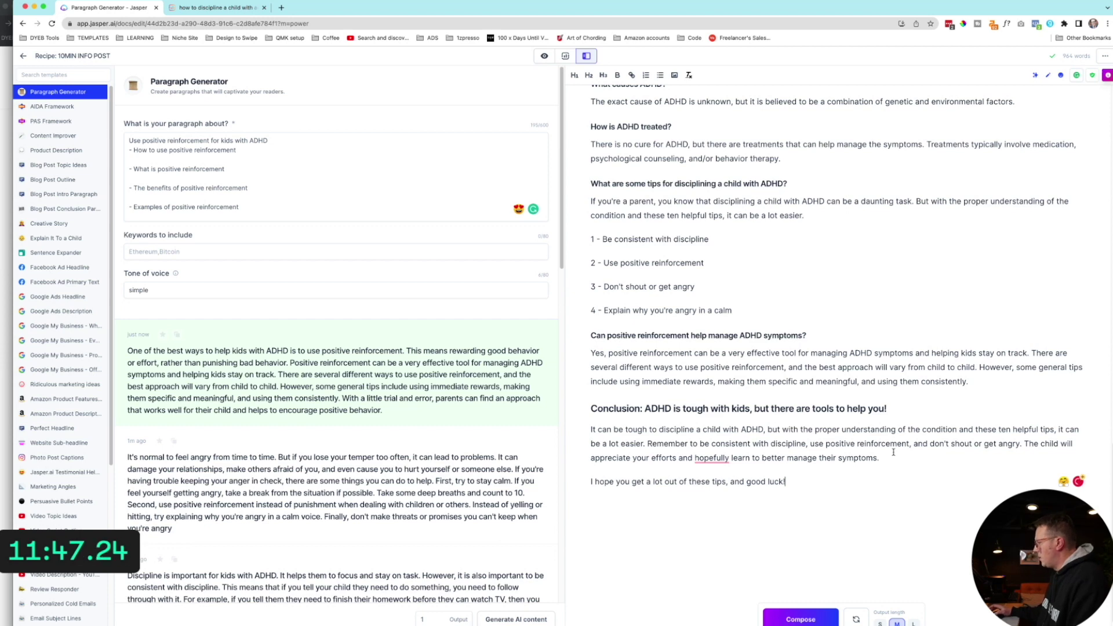
pyautogui.scroll(-1, 712, 519)
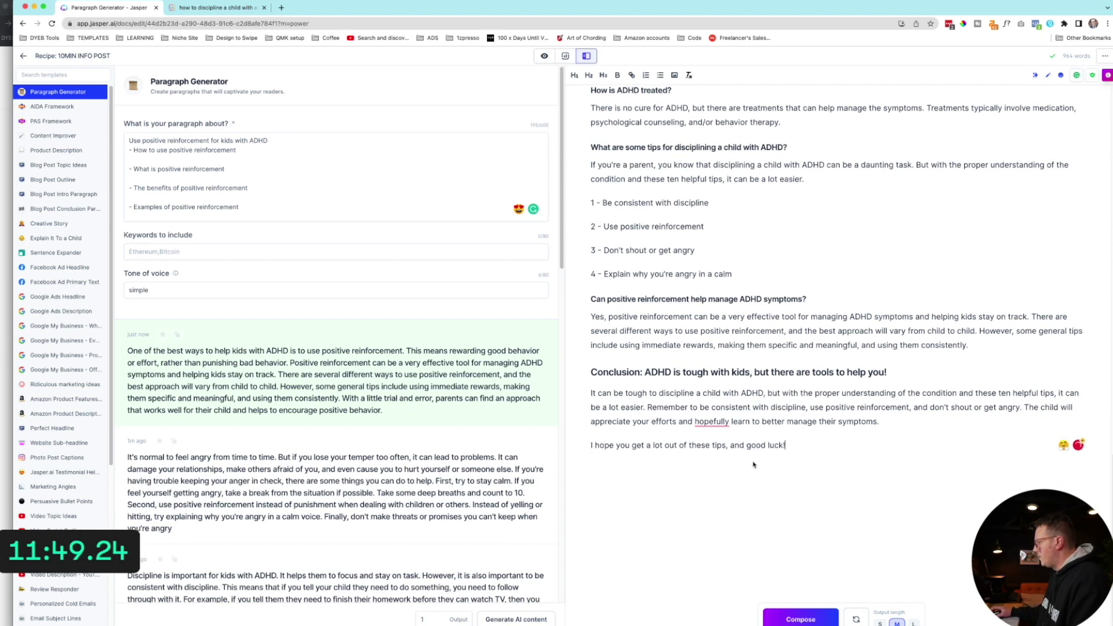
pyautogui.scroll(2, 761, 461)
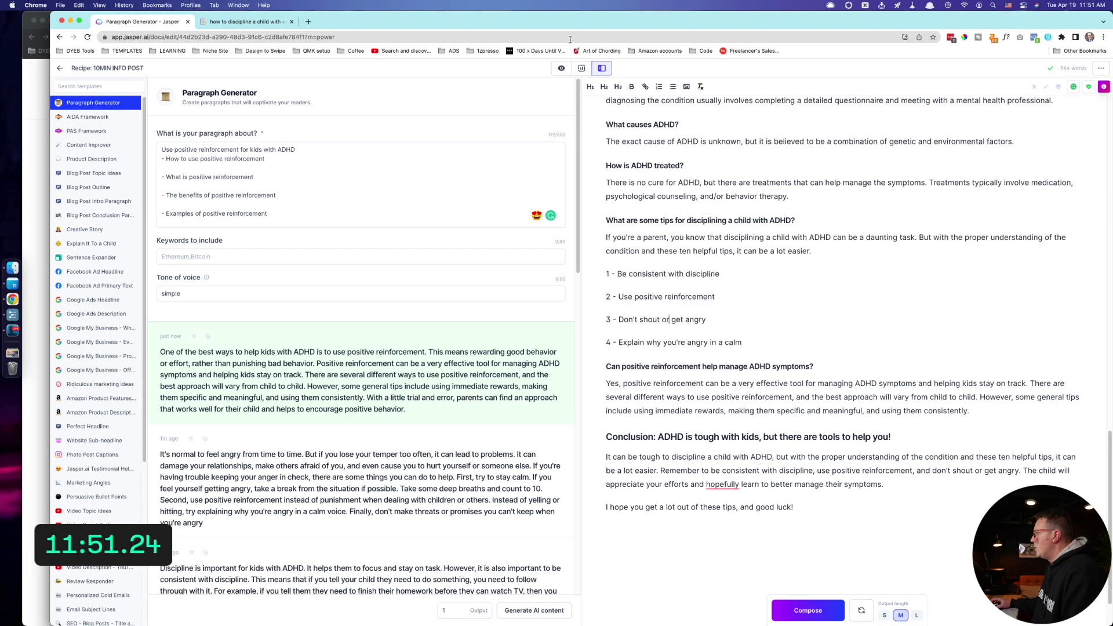
# - Load the Surfer analysis for 'how to discipline a child with adhd', showing a 38/100 score
pyautogui.click(580, 69)
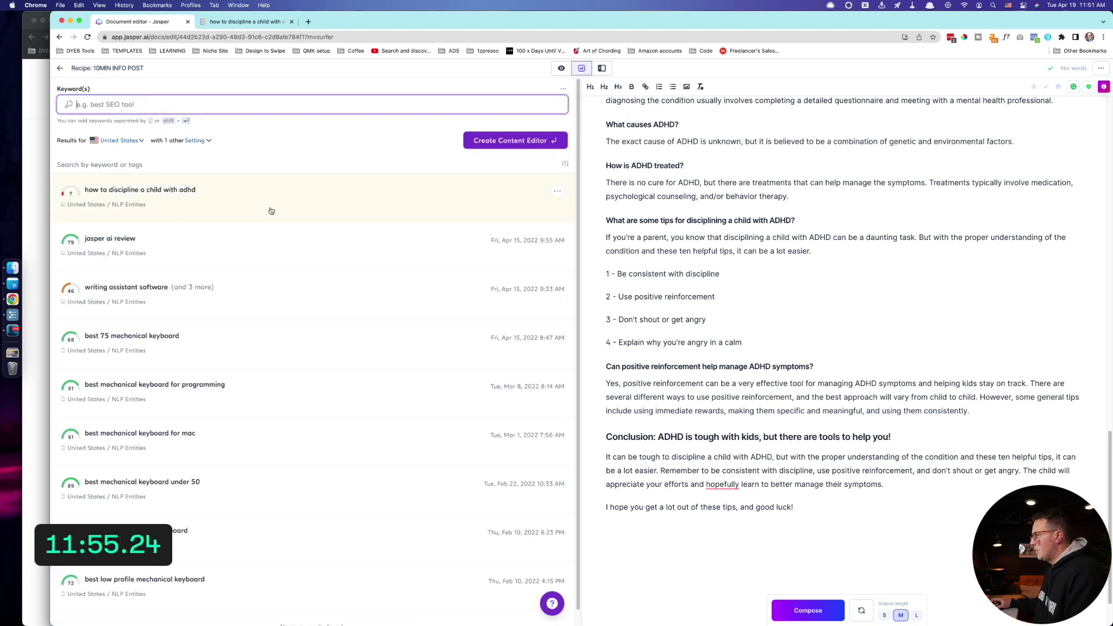
pyautogui.click(271, 211)
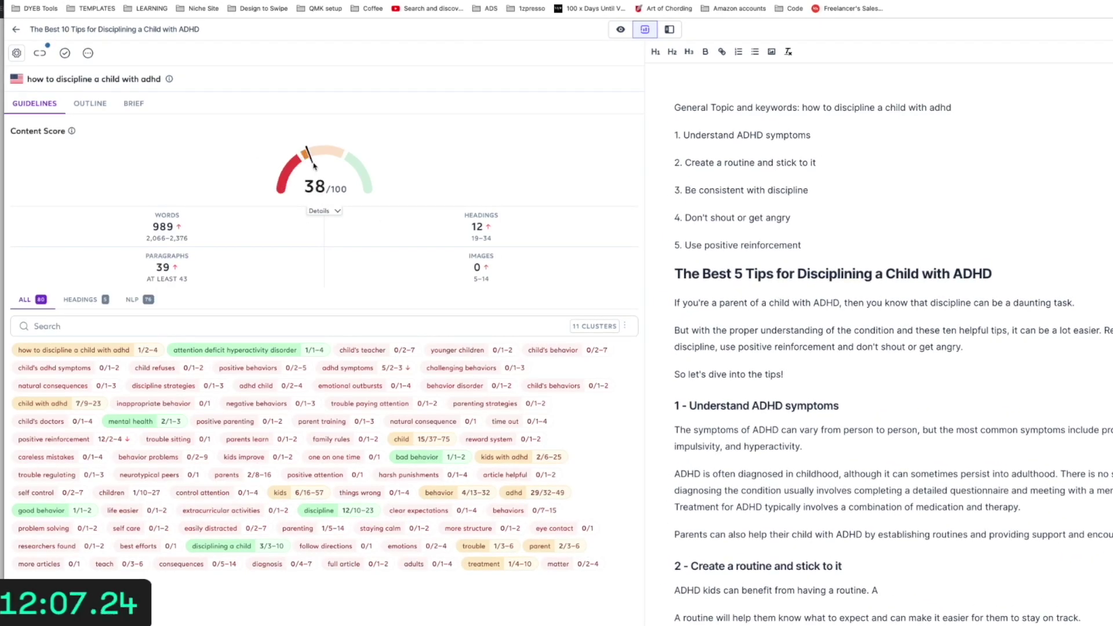
pyautogui.moveTo(148, 239)
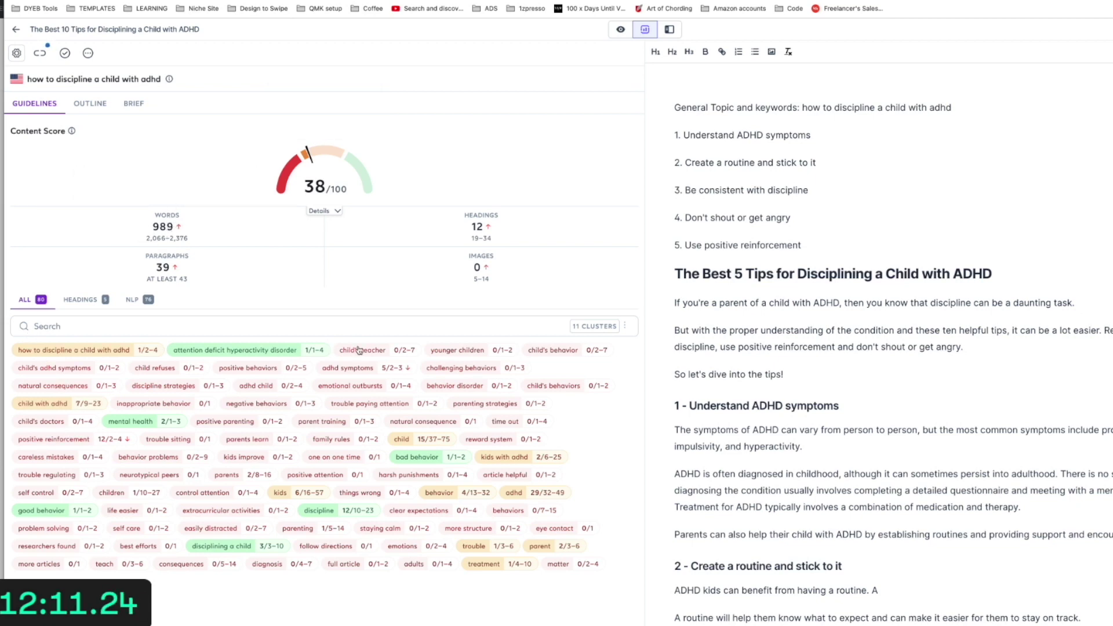
# - After the routine tip, add 'Pro Tip: Communicate with your child's teacher!' as an H3 subheading
pyautogui.click(750, 405)
pyautogui.scroll(-5, 750, 403)
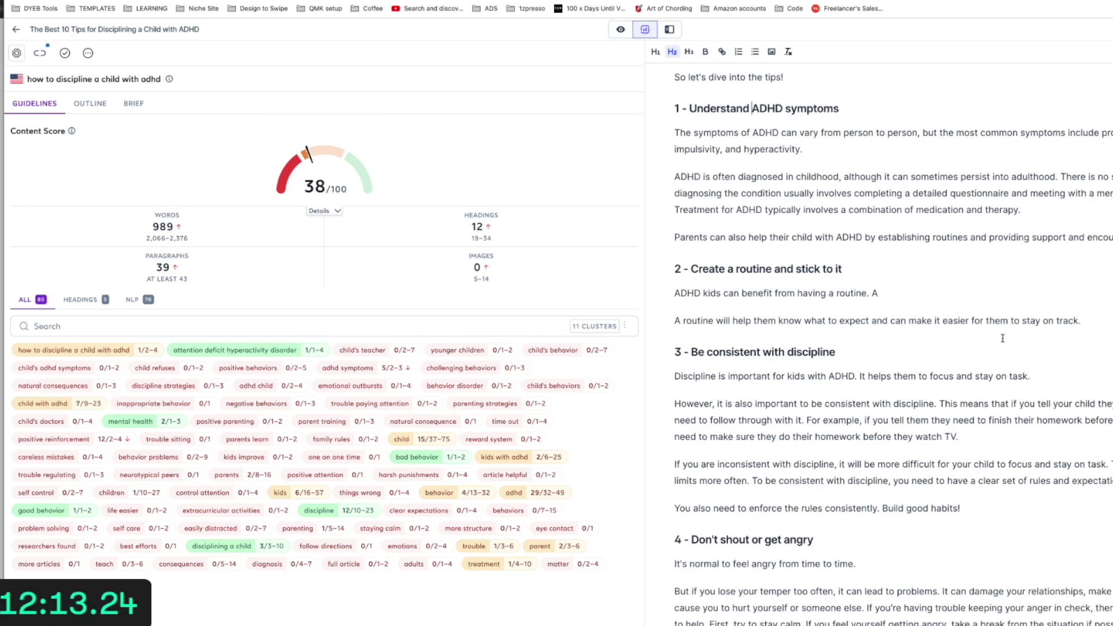
pyautogui.click(1106, 322)
pyautogui.press('Return')
pyautogui.write('Pro Tip:')
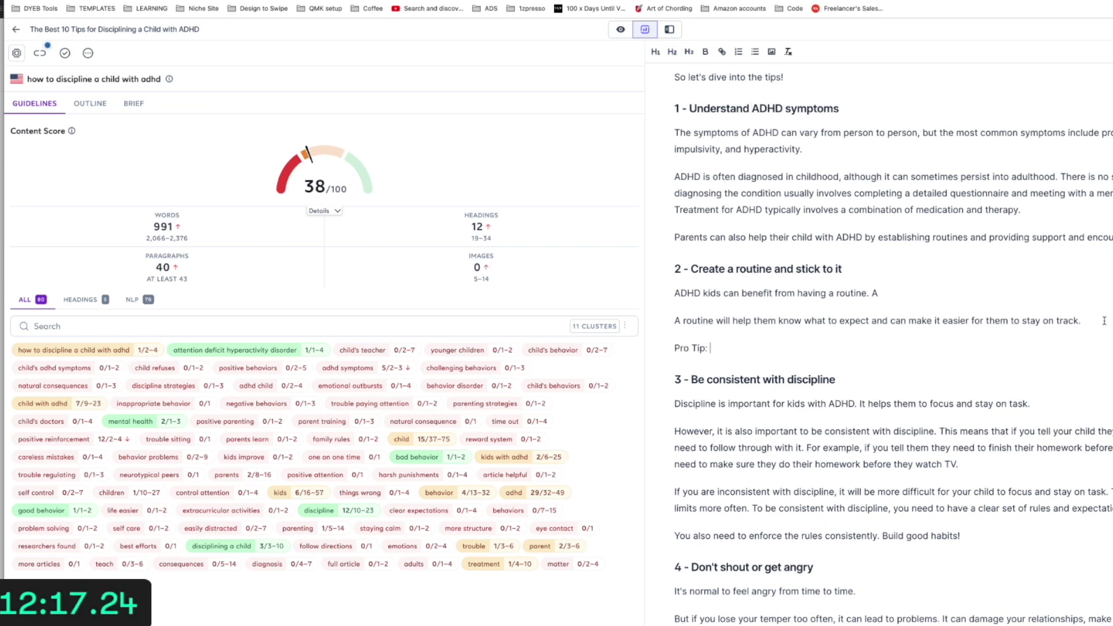
pyautogui.write(" Communicate with your child's teacher!")
pyautogui.click(688, 51)
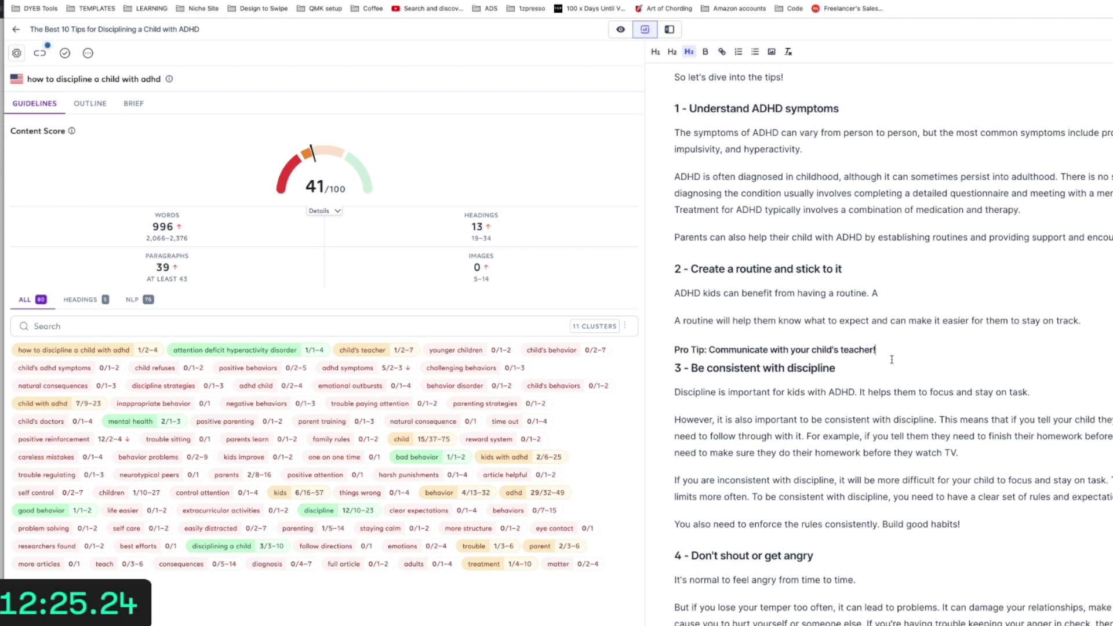
# - Start a paragraph about talking to the child's teacher and let Jasper continue writing it
pyautogui.press('Return')
pyautogui.write('If your child is of school age,')
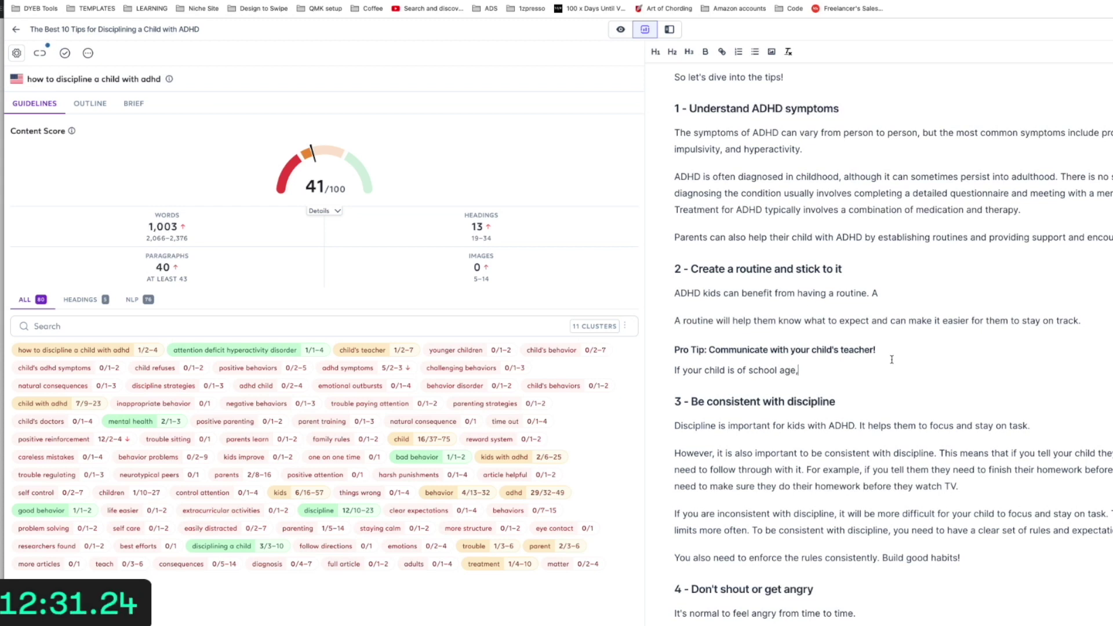
pyautogui.write("talk to their teacher about your child's condition and what type of support would be most helpful for them. This will help ensure that your child is getting the support they need both at home and at school.")
pyautogui.press('Return')
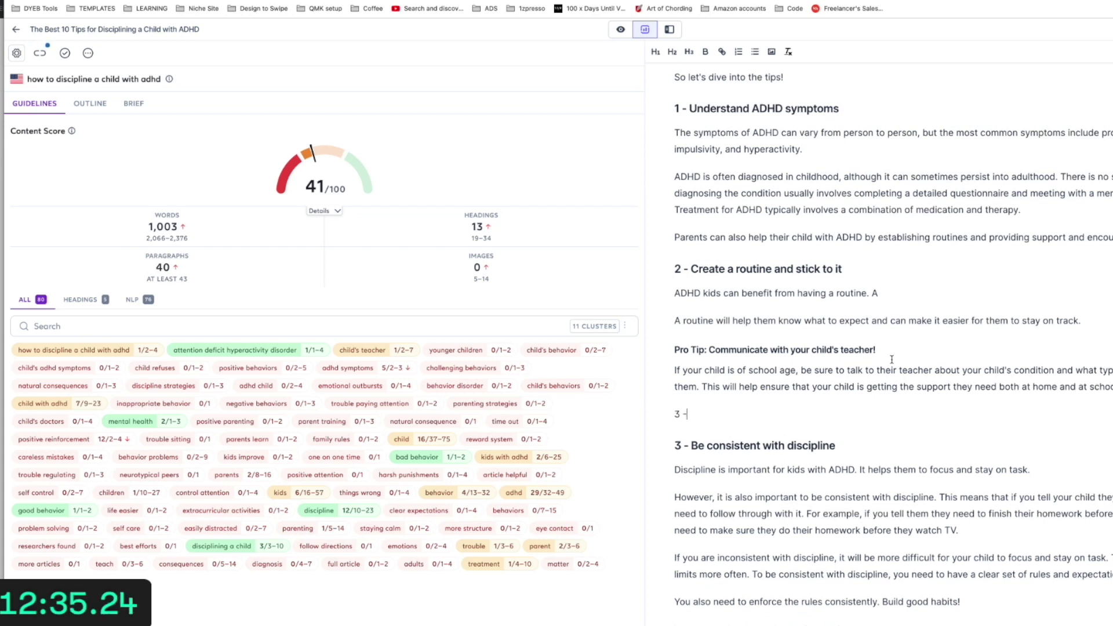
pyautogui.write('3 - Be consistent with discipline')
pyautogui.press('Return')
pyautogui.write("It's important to be consistent when disciplining a child with ADHD. This means that if you")
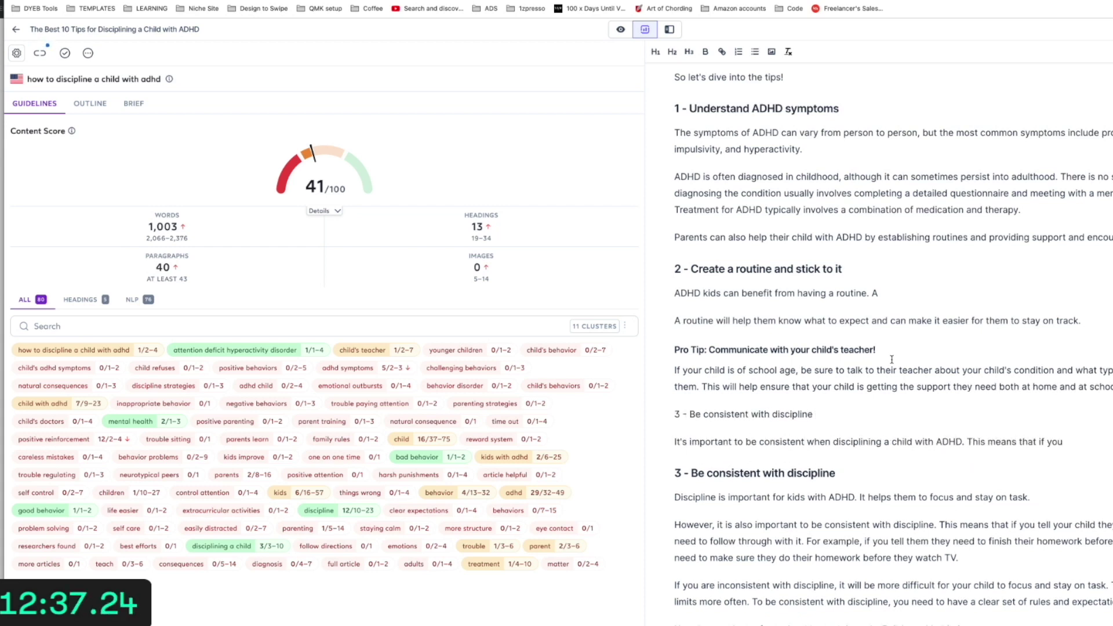
pyautogui.keyDown('shift'); pyautogui.click(675, 413); pyautogui.keyUp('shift')
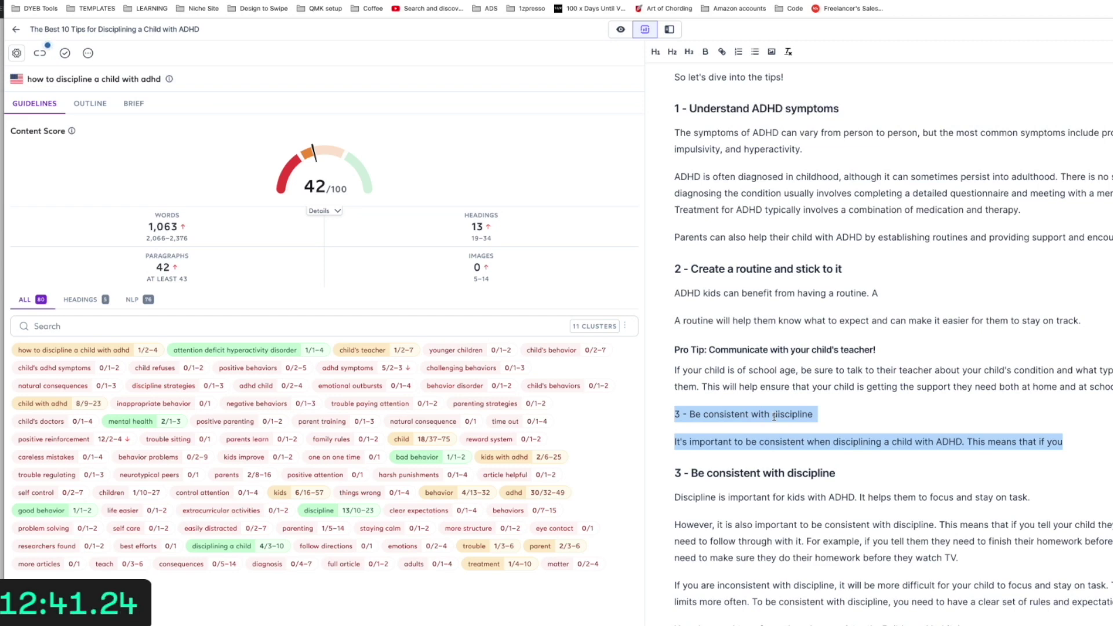
# - Delete the duplicate tip 3 text and blank line, replacing 'Speaking of which...' with 'Even if your child refuses…'
pyautogui.press('BackSpace')
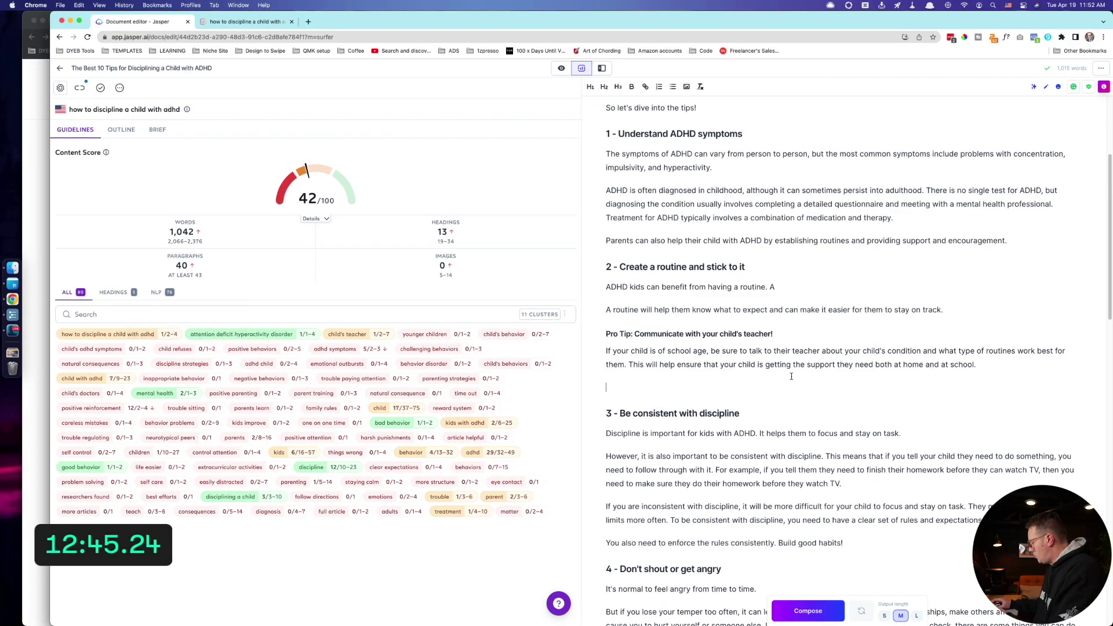
pyautogui.press('BackSpace')
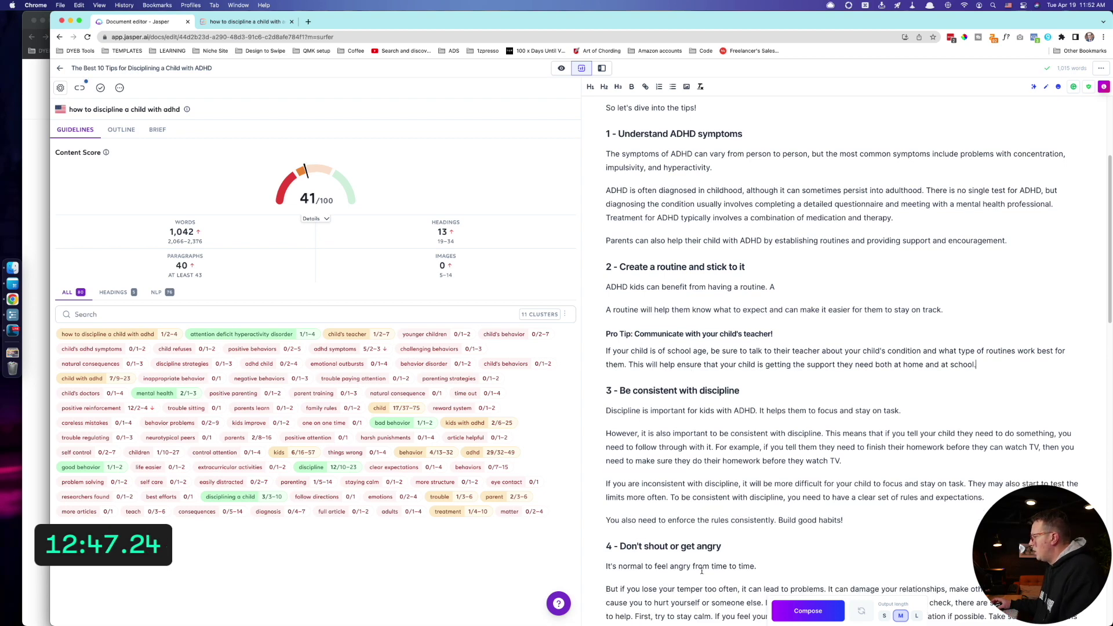
pyautogui.scroll(-5, 723, 467)
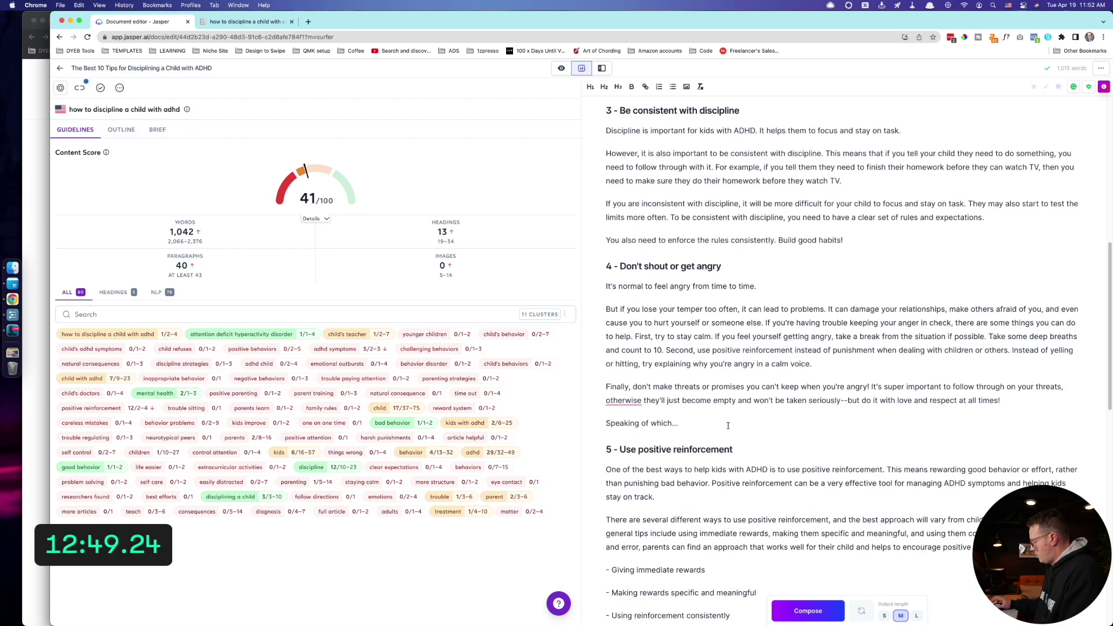
pyautogui.hotkey('alt', 'BackSpace')
pyautogui.hotkey('alt', 'BackSpace')
pyautogui.hotkey('alt', 'BackSpace')
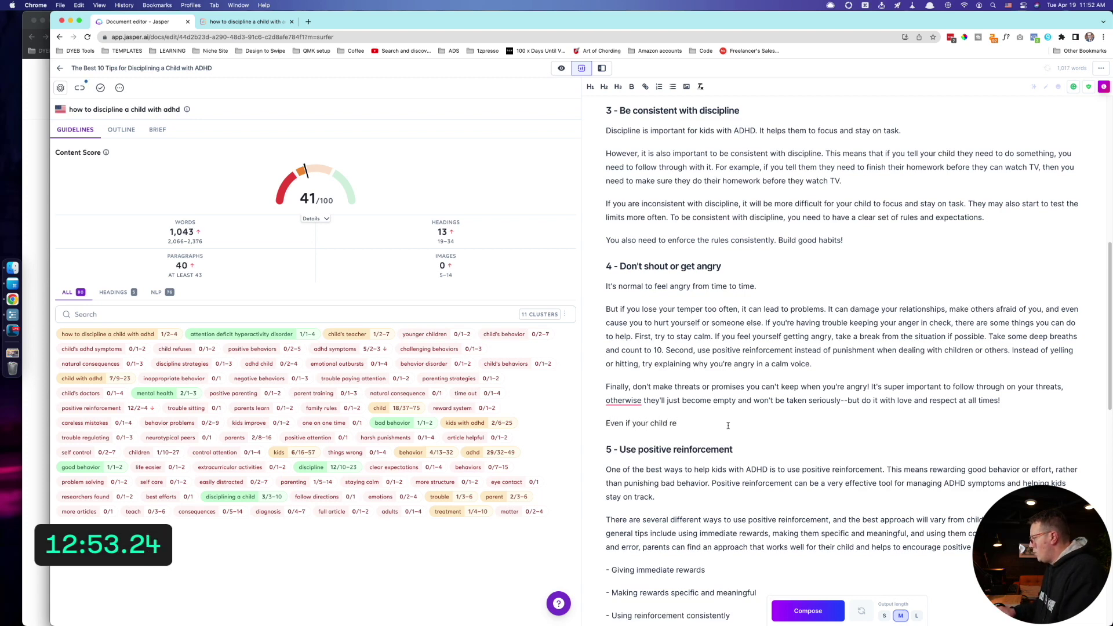
pyautogui.write('Even if your child refuses to accept your pub')
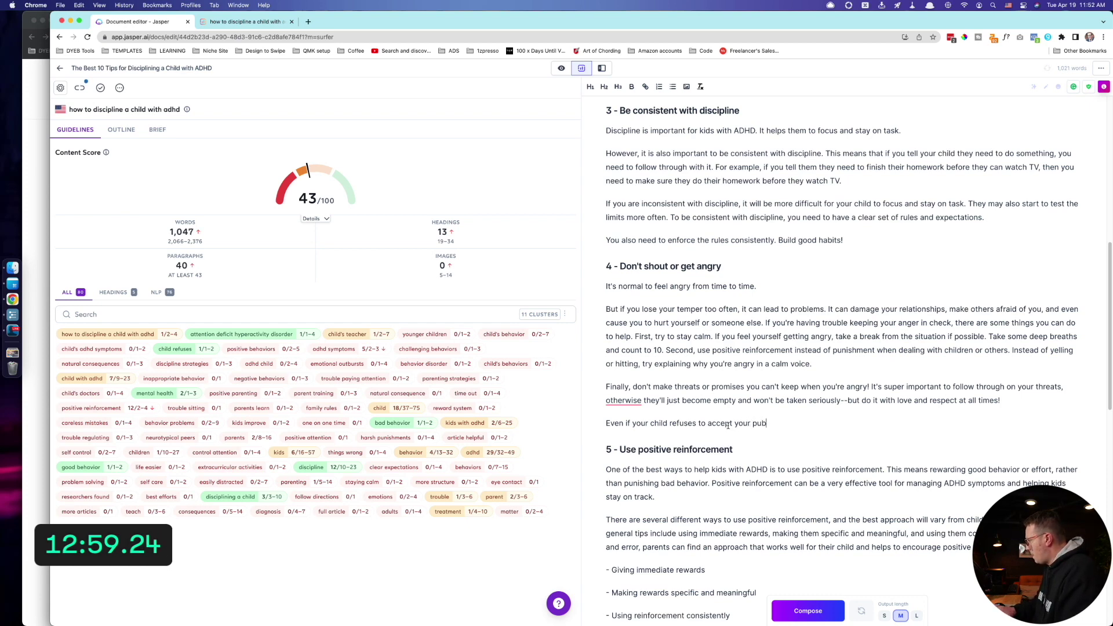
pyautogui.write('lishment, still,')
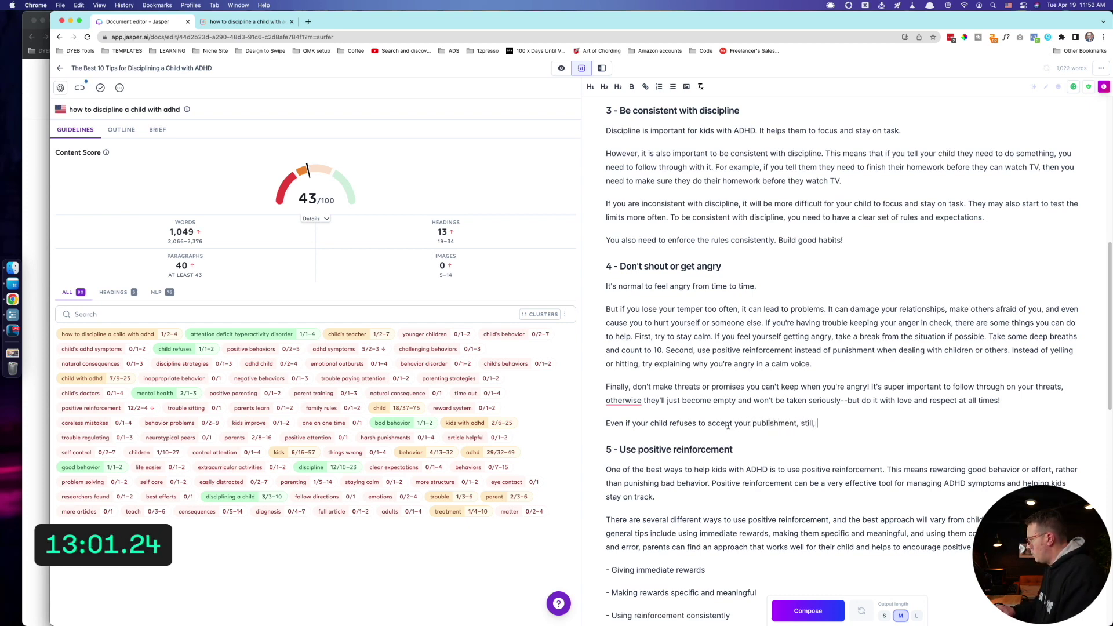